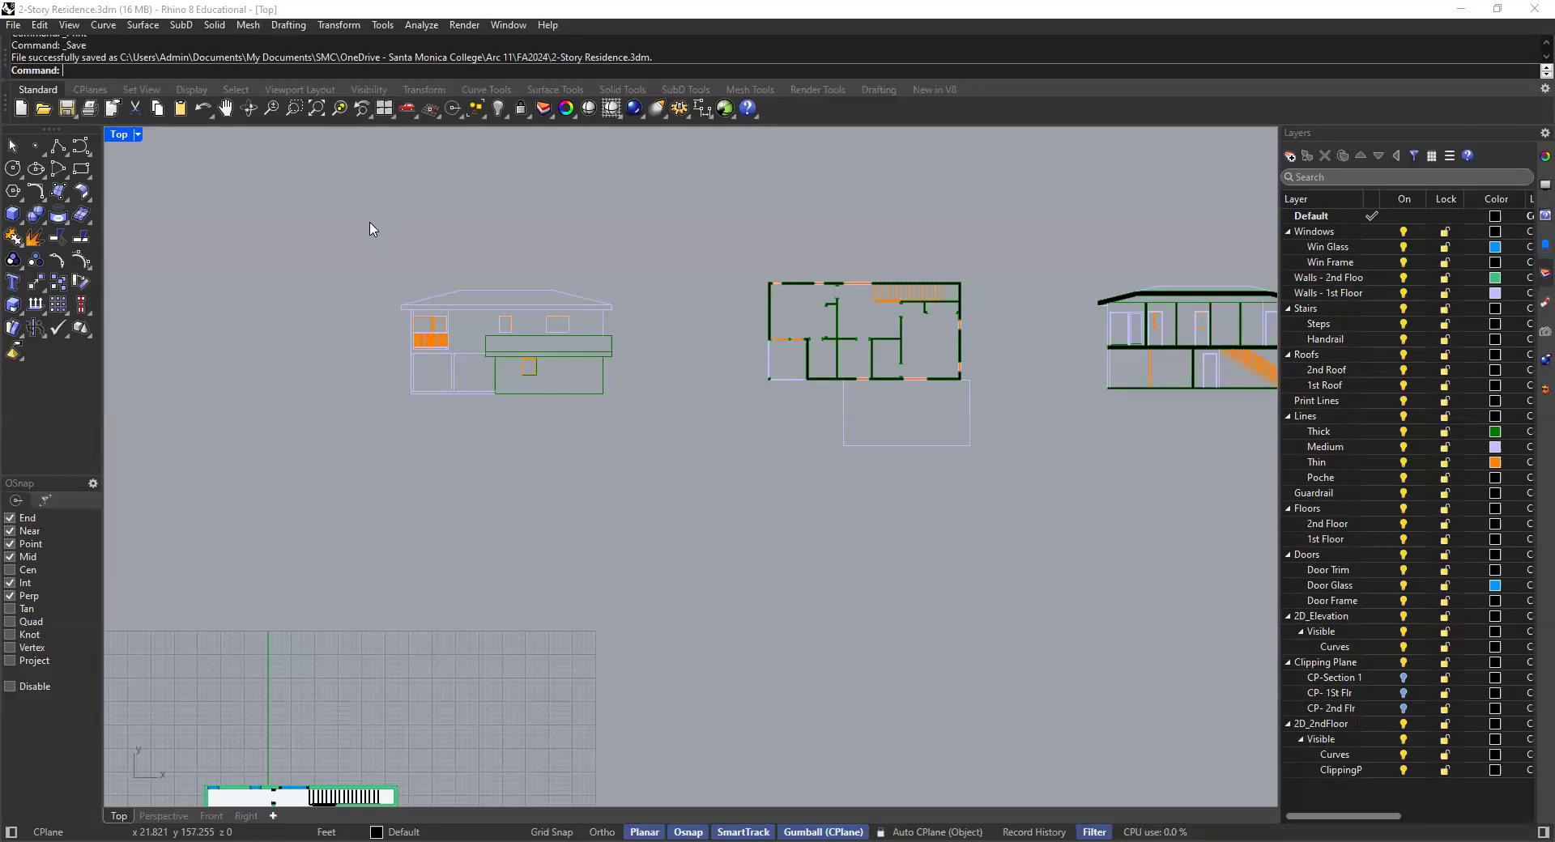
Step: Save the current state of the two-story residence model
{"action": "scroll", "coordinate": [421, 323], "scroll_direction": "down", "scroll_amount": 3}
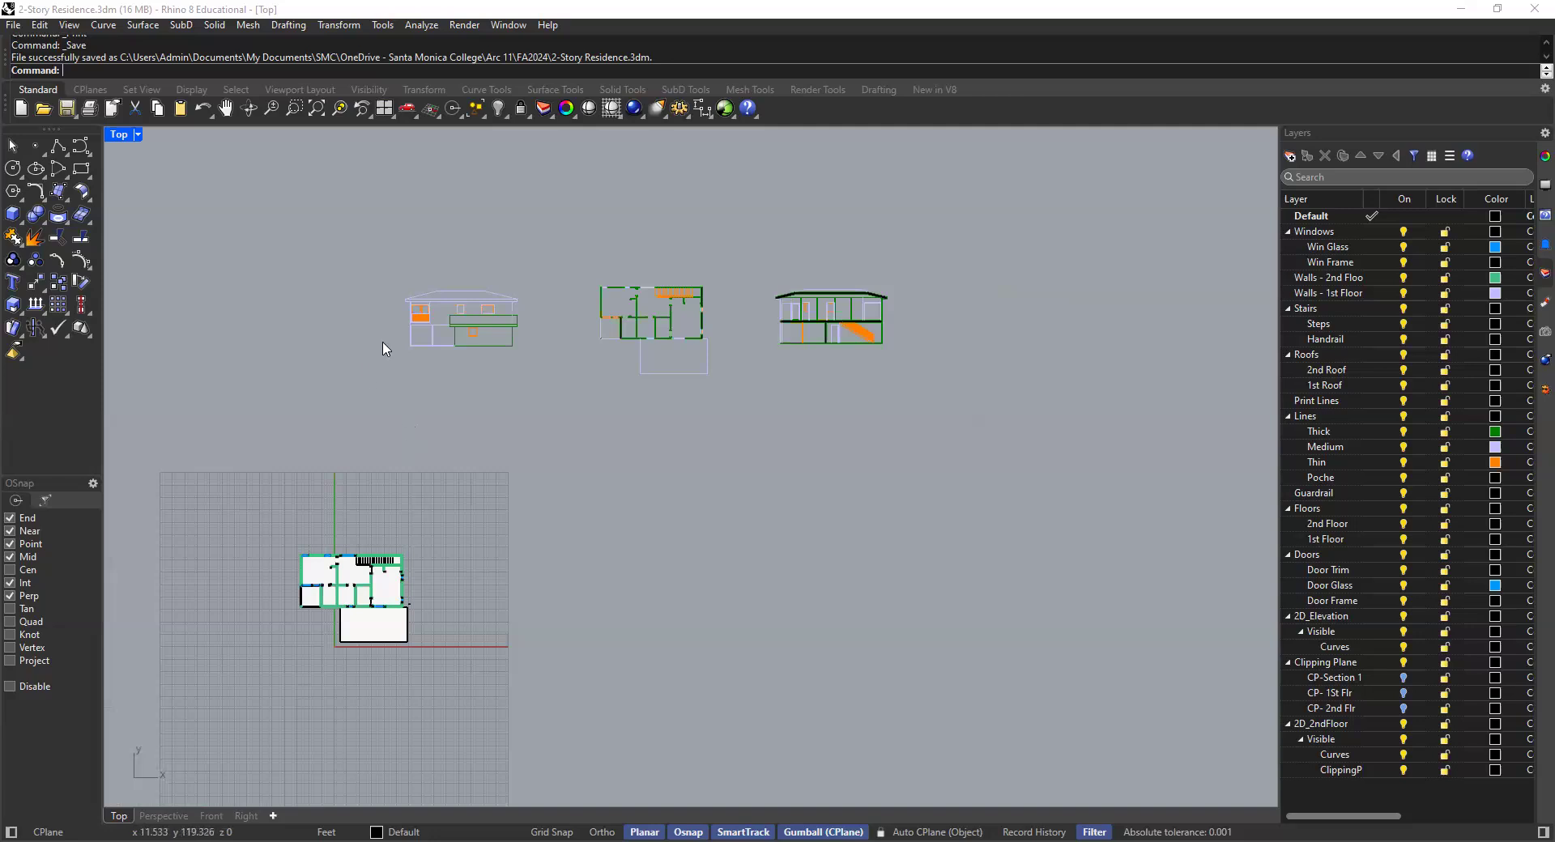
{"action": "right_click_drag", "start_coordinate": [323, 253], "coordinate": [377, 312]}
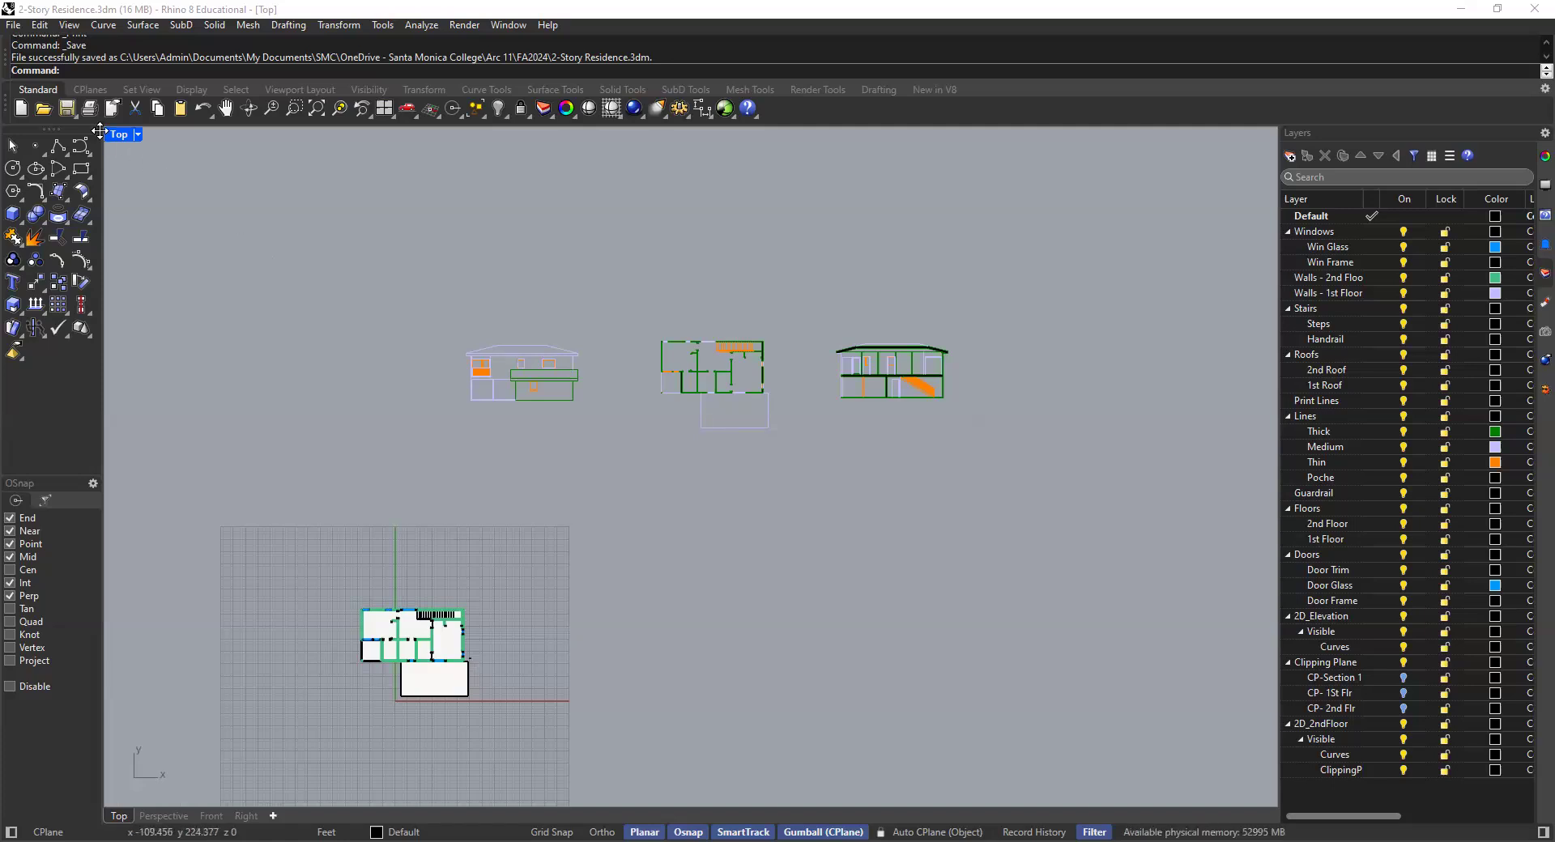
{"action": "left_click", "coordinate": [67, 107]}
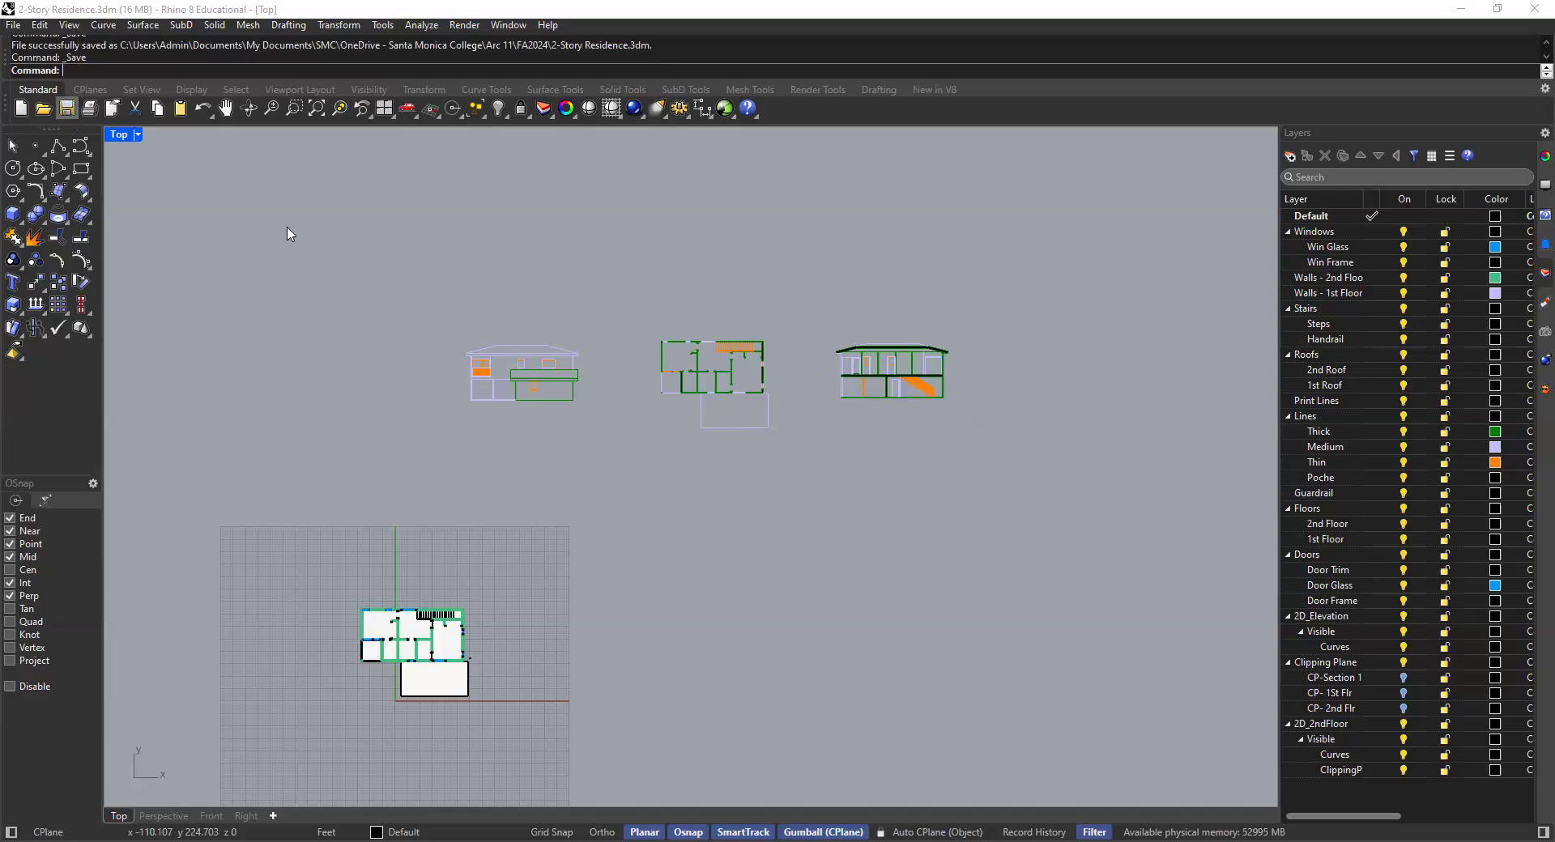
Step: Open the print settings for the Top view and choose Adobe PDF as the destination
{"action": "scroll", "coordinate": [609, 342], "scroll_direction": "up", "scroll_amount": 3}
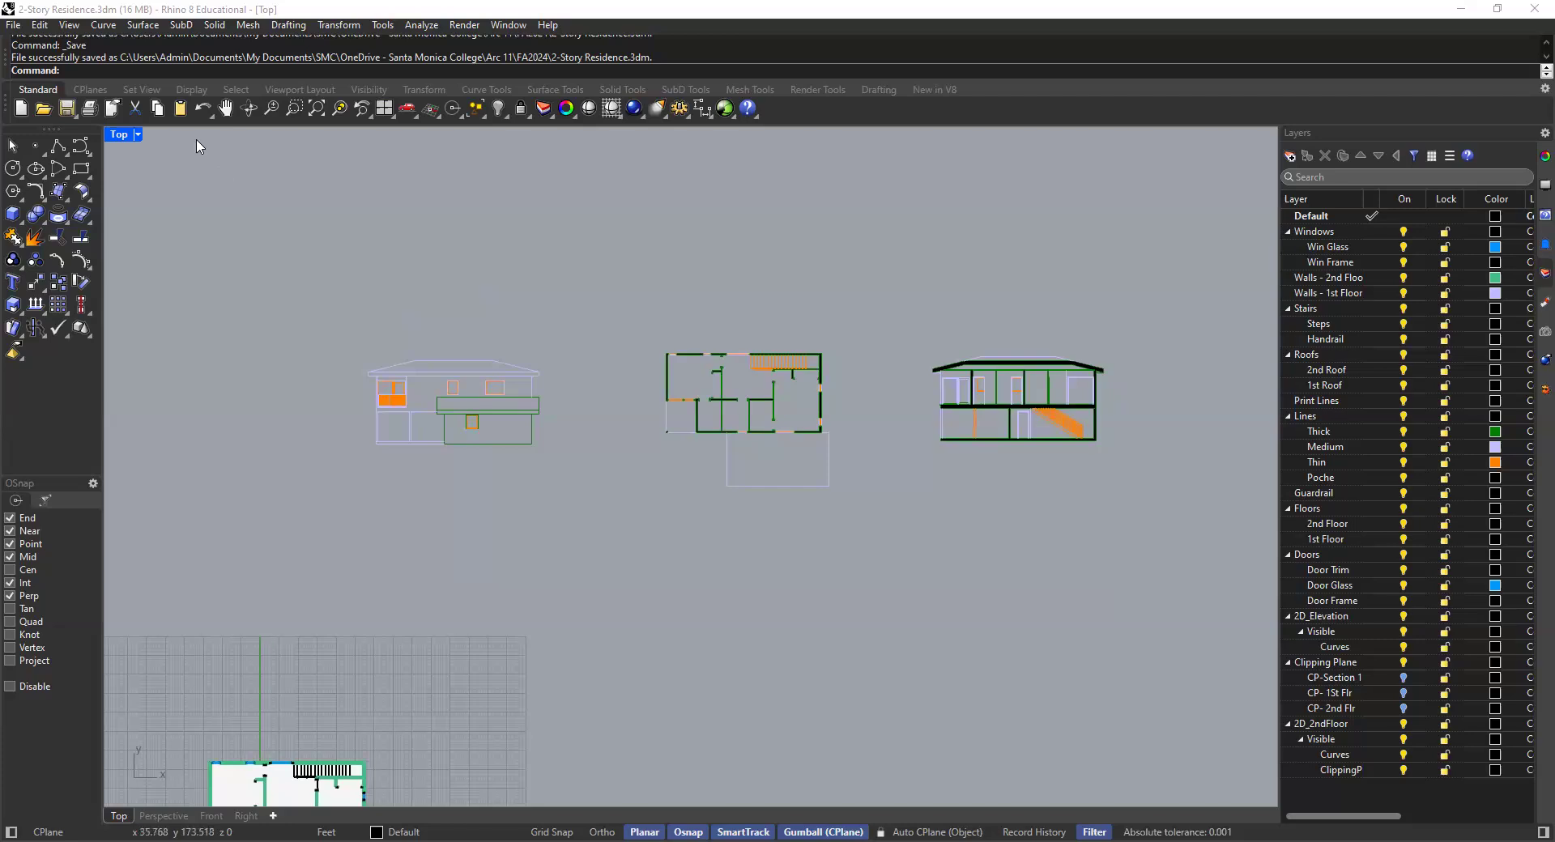
{"action": "left_click", "coordinate": [14, 27]}
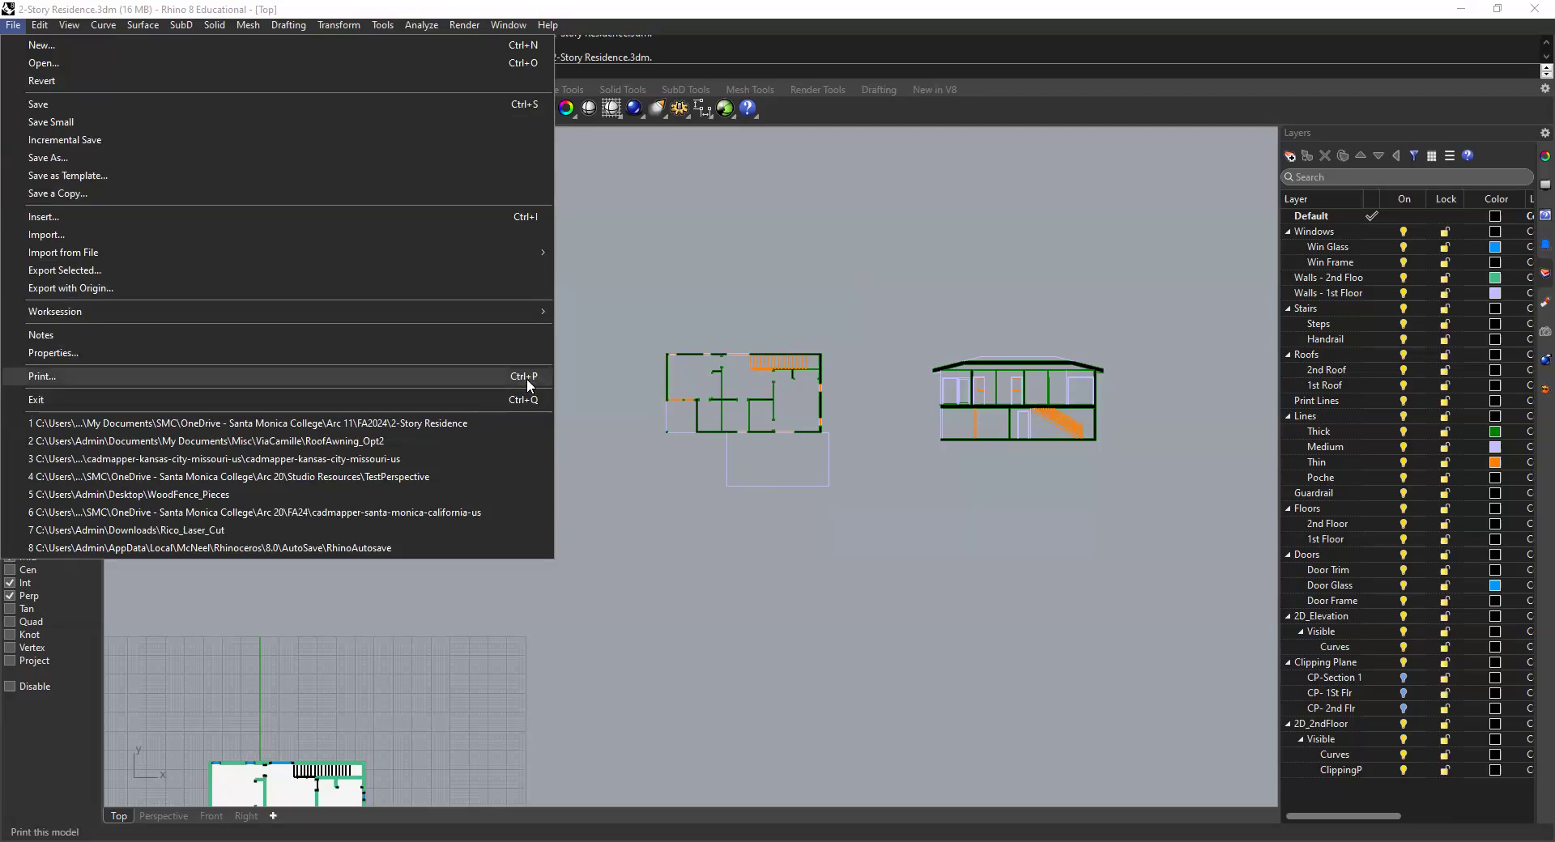
{"action": "left_click", "coordinate": [631, 313]}
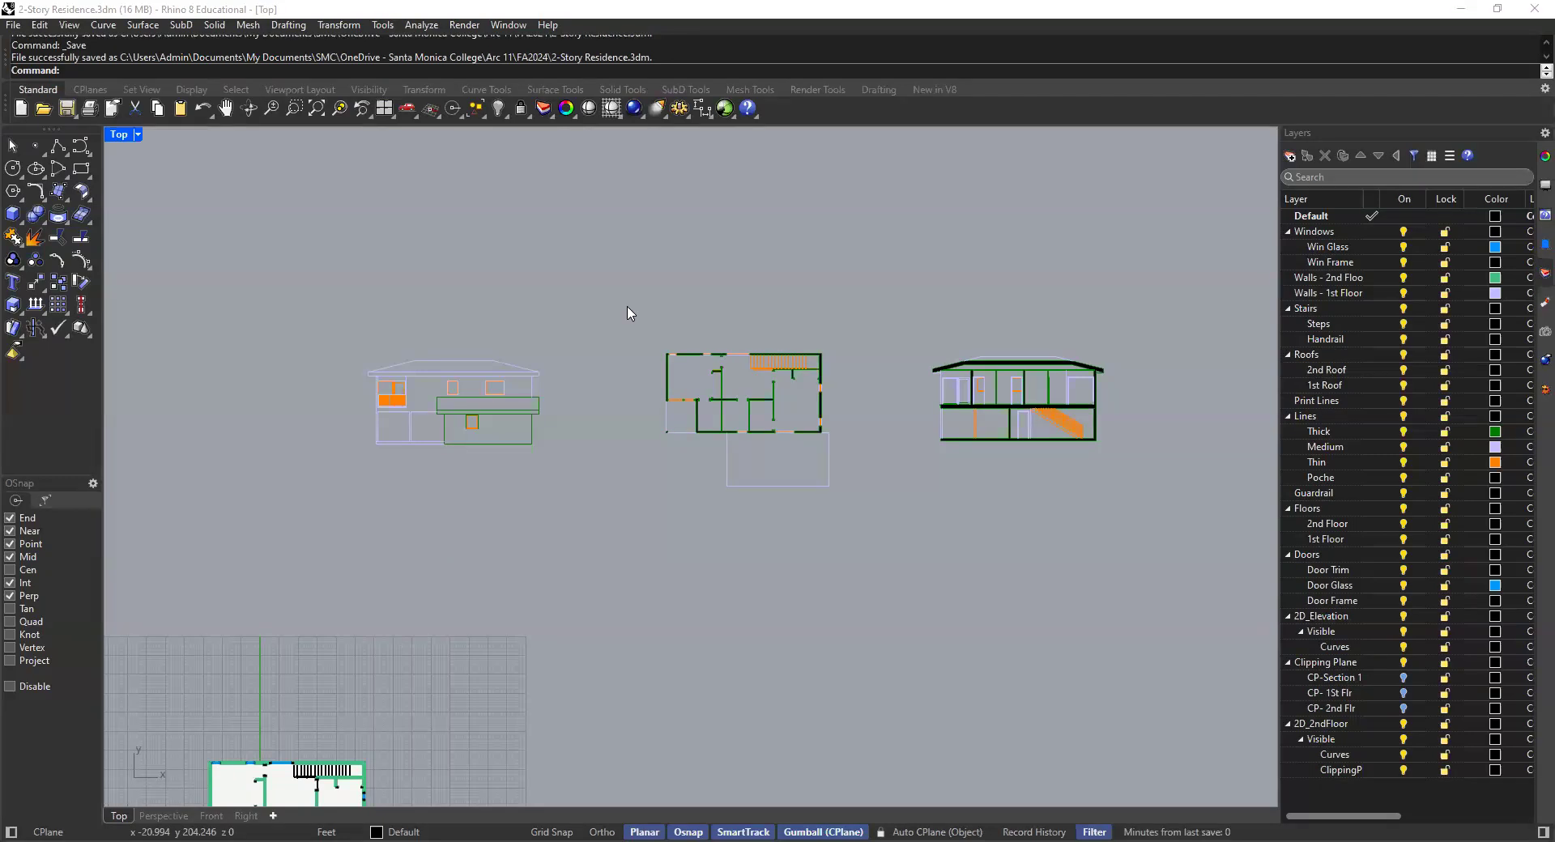
{"action": "key", "text": "ctrl+p"}
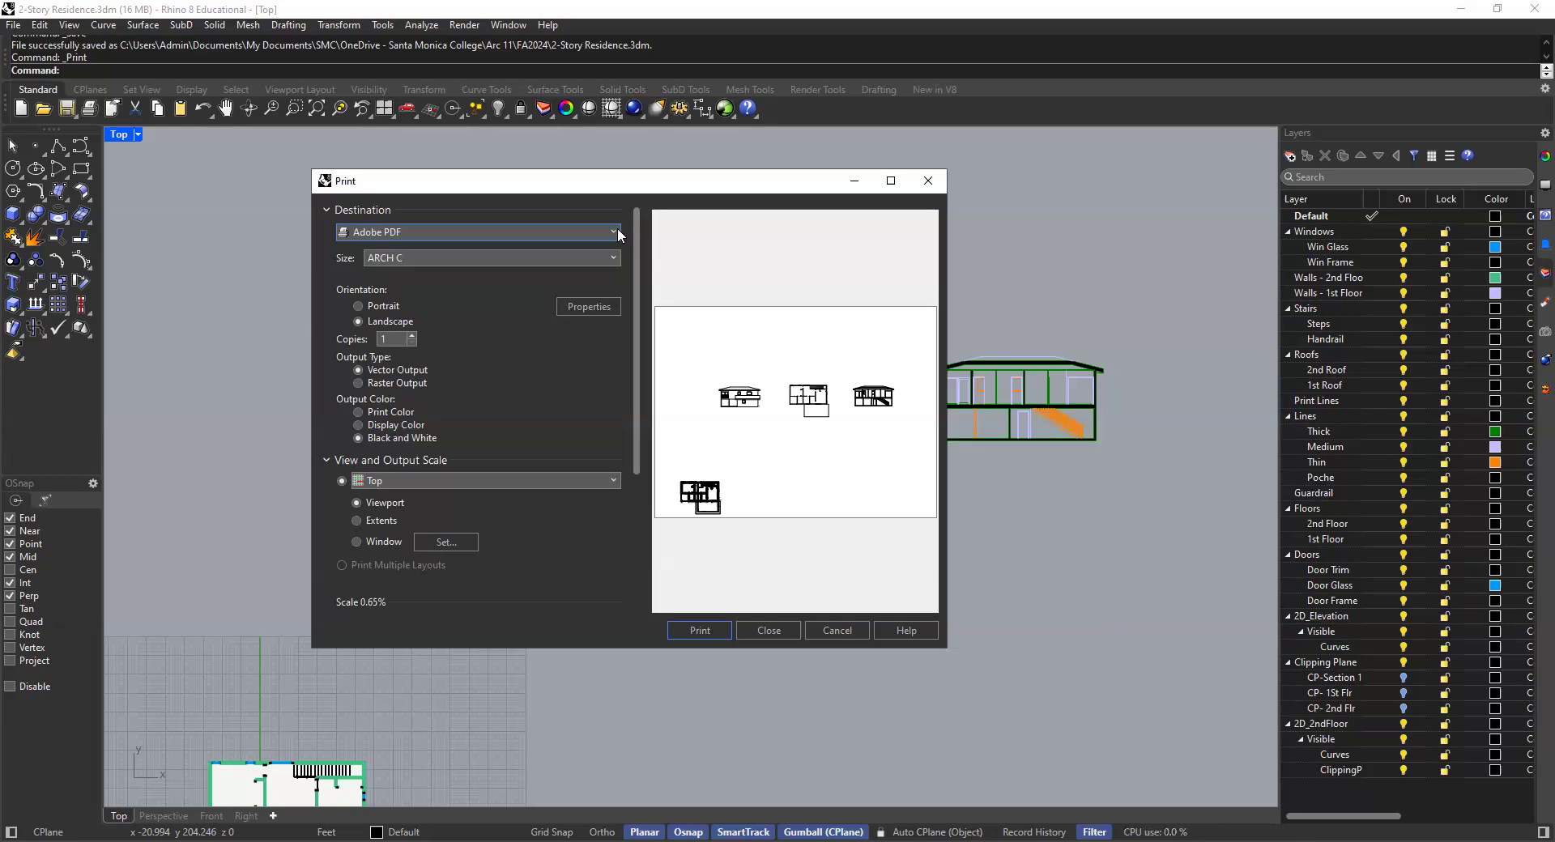
{"action": "left_click", "coordinate": [608, 235]}
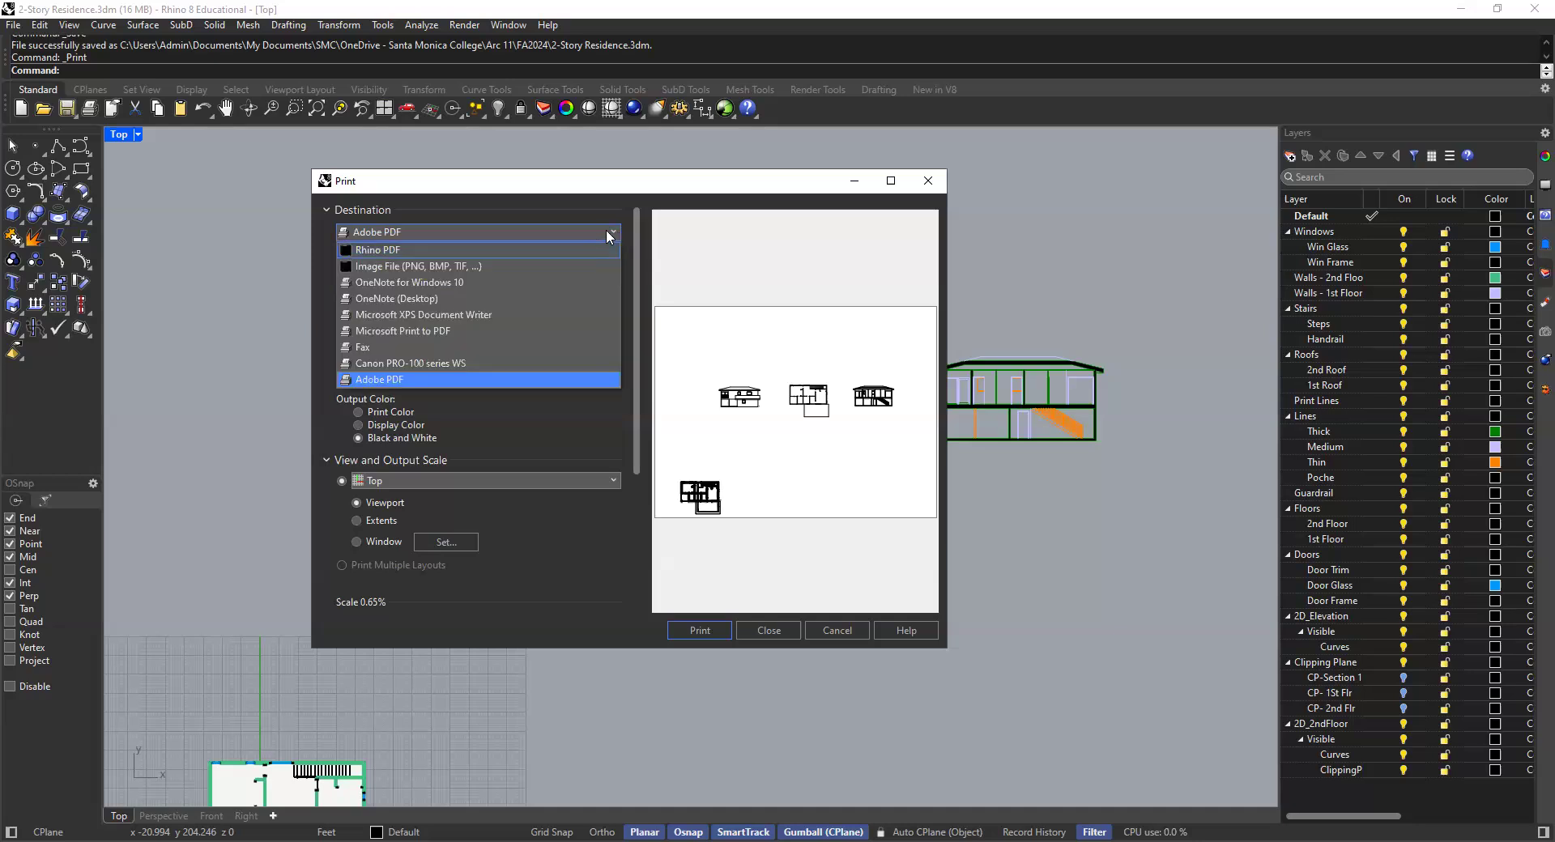
{"action": "left_click", "coordinate": [560, 213]}
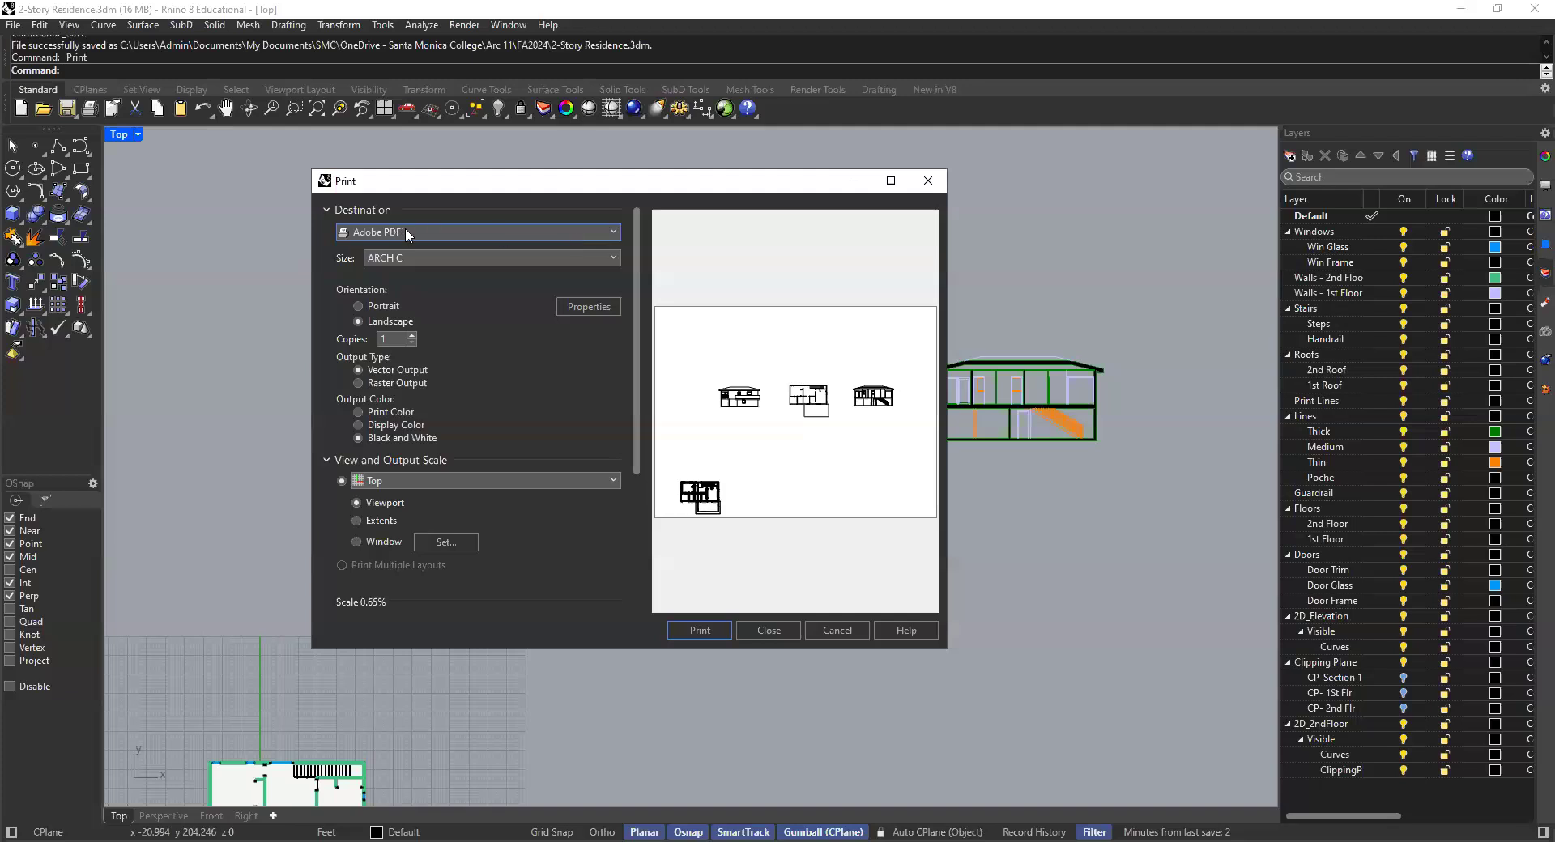
{"action": "left_click", "coordinate": [454, 231]}
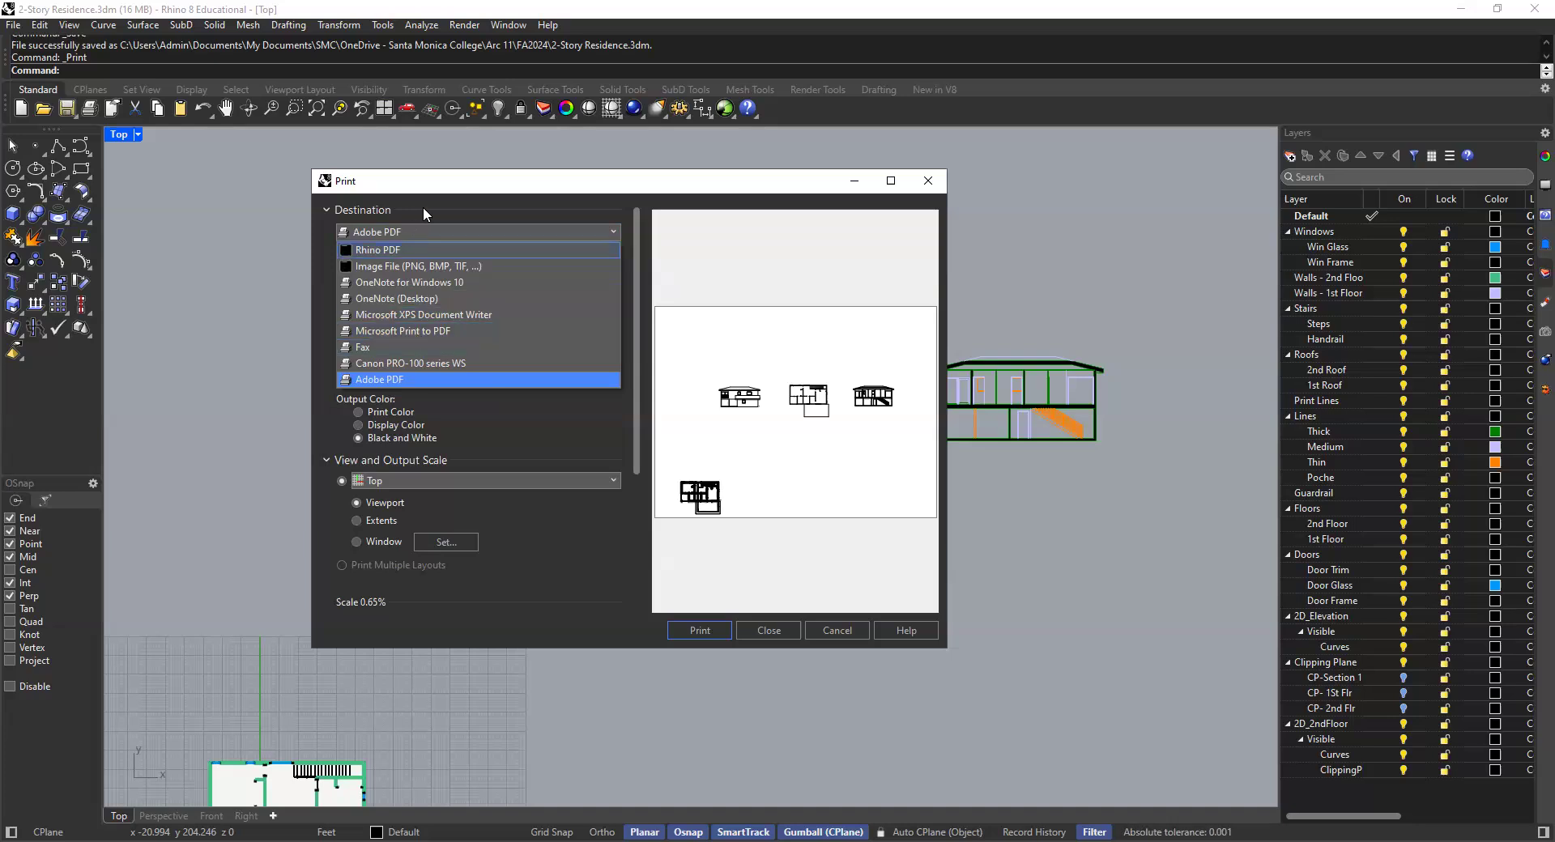
{"action": "left_click", "coordinate": [397, 380]}
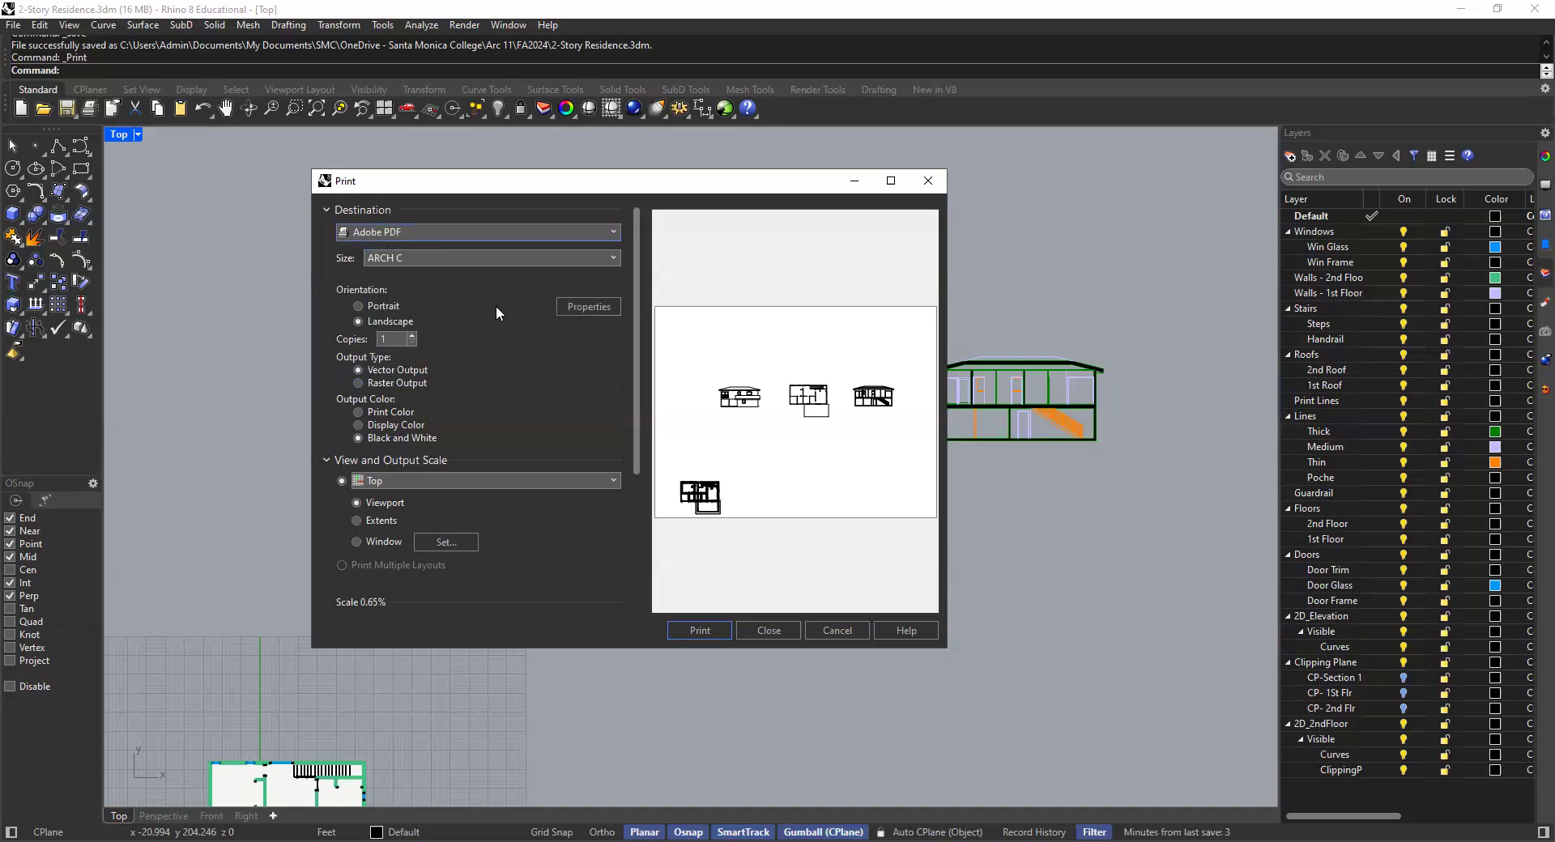
Step: Set the print paper size to Letter, try portrait orientation, and return to Landscape
{"action": "left_click", "coordinate": [475, 256]}
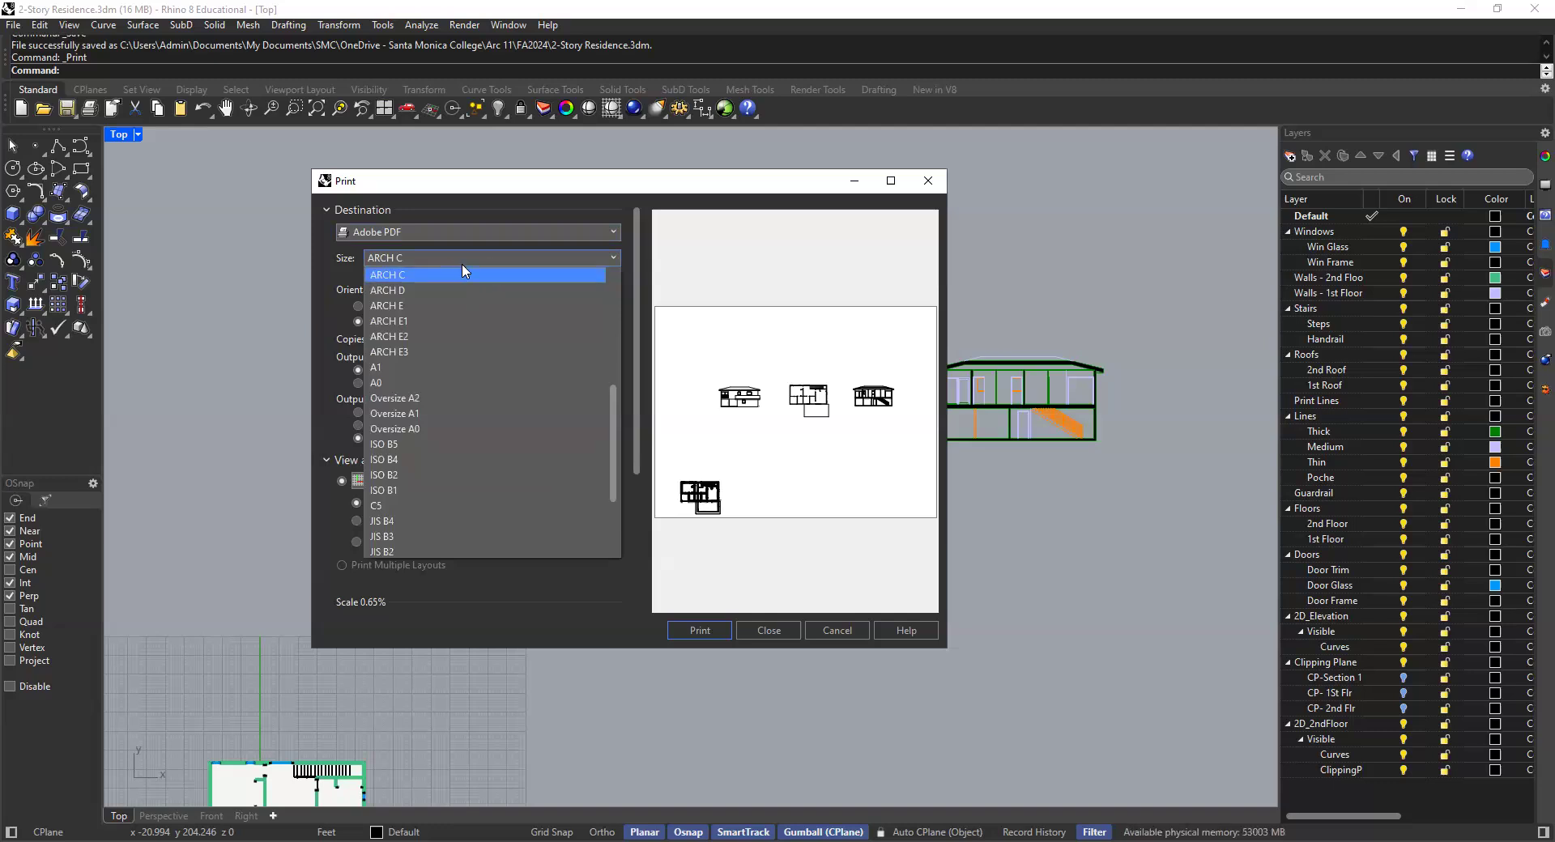
{"action": "scroll", "coordinate": [484, 328], "scroll_direction": "up", "scroll_amount": 5}
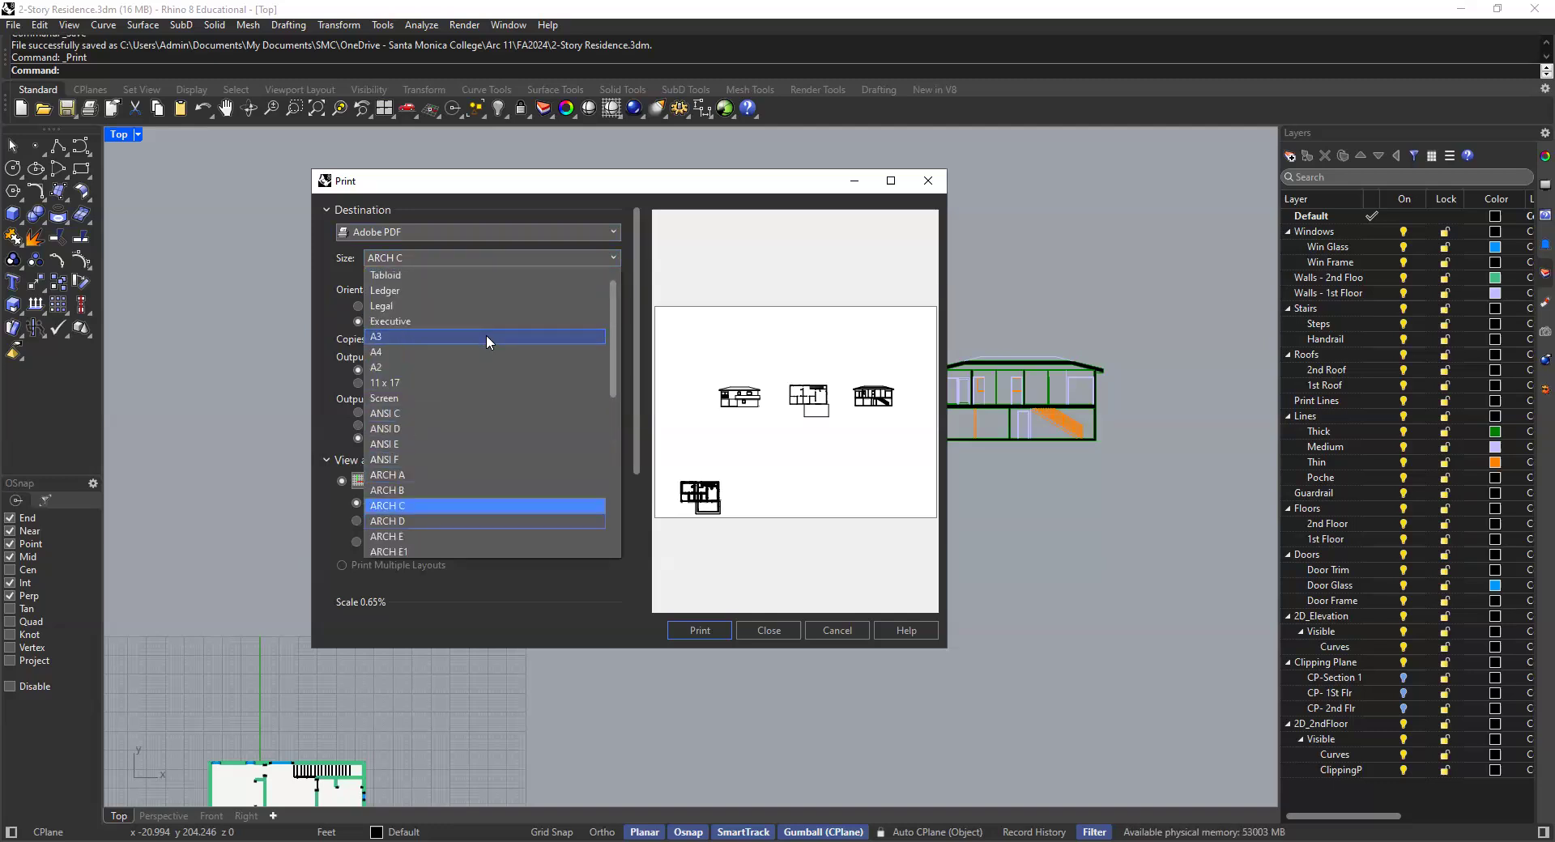
{"action": "scroll", "coordinate": [425, 310], "scroll_direction": "up", "scroll_amount": 1}
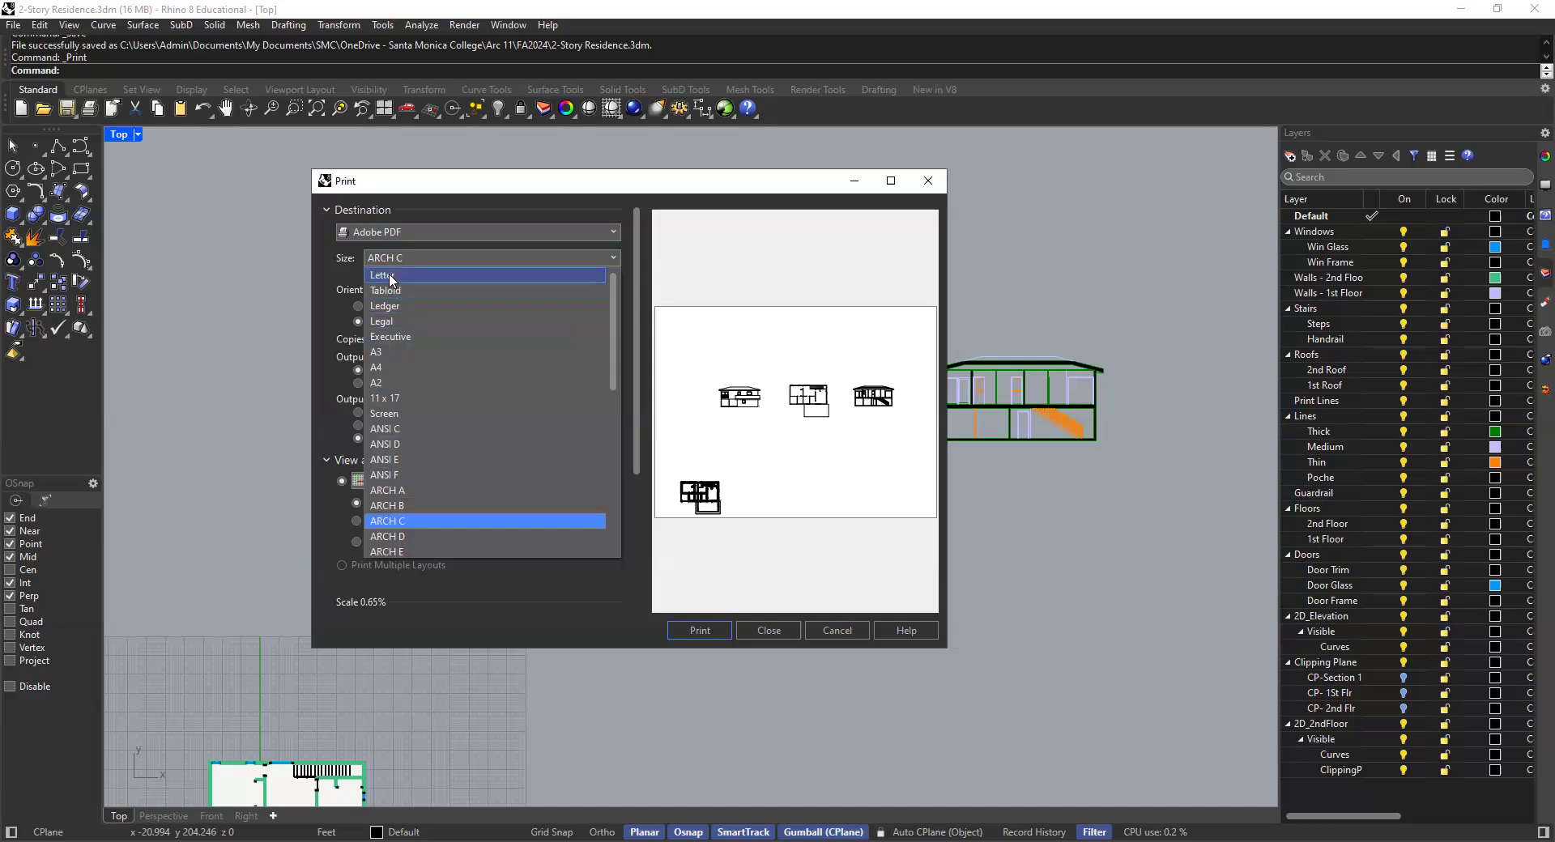
{"action": "left_click", "coordinate": [390, 275]}
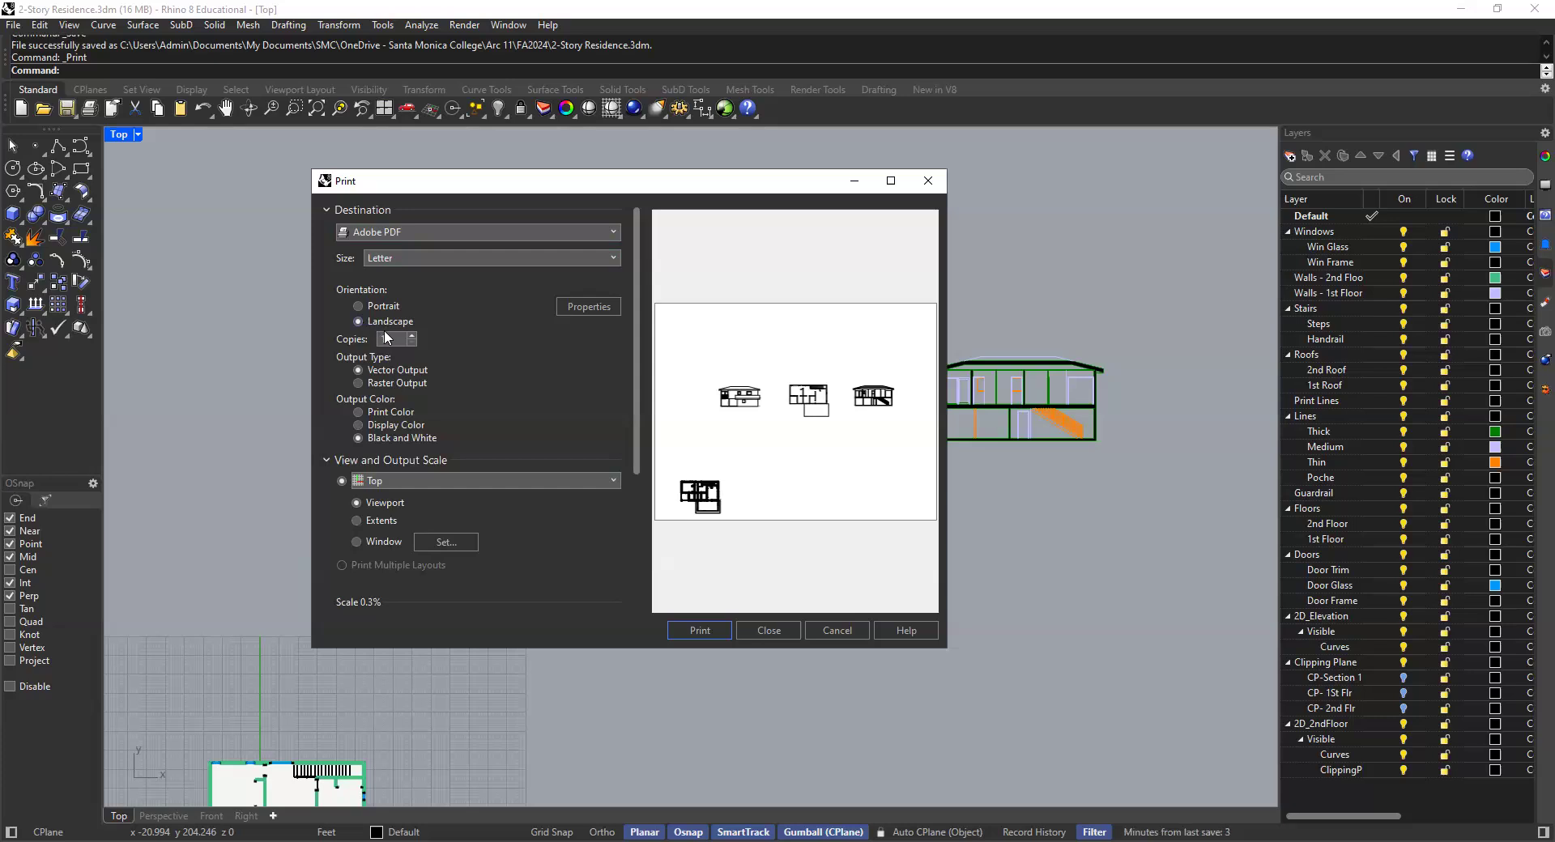
{"action": "left_click", "coordinate": [358, 307]}
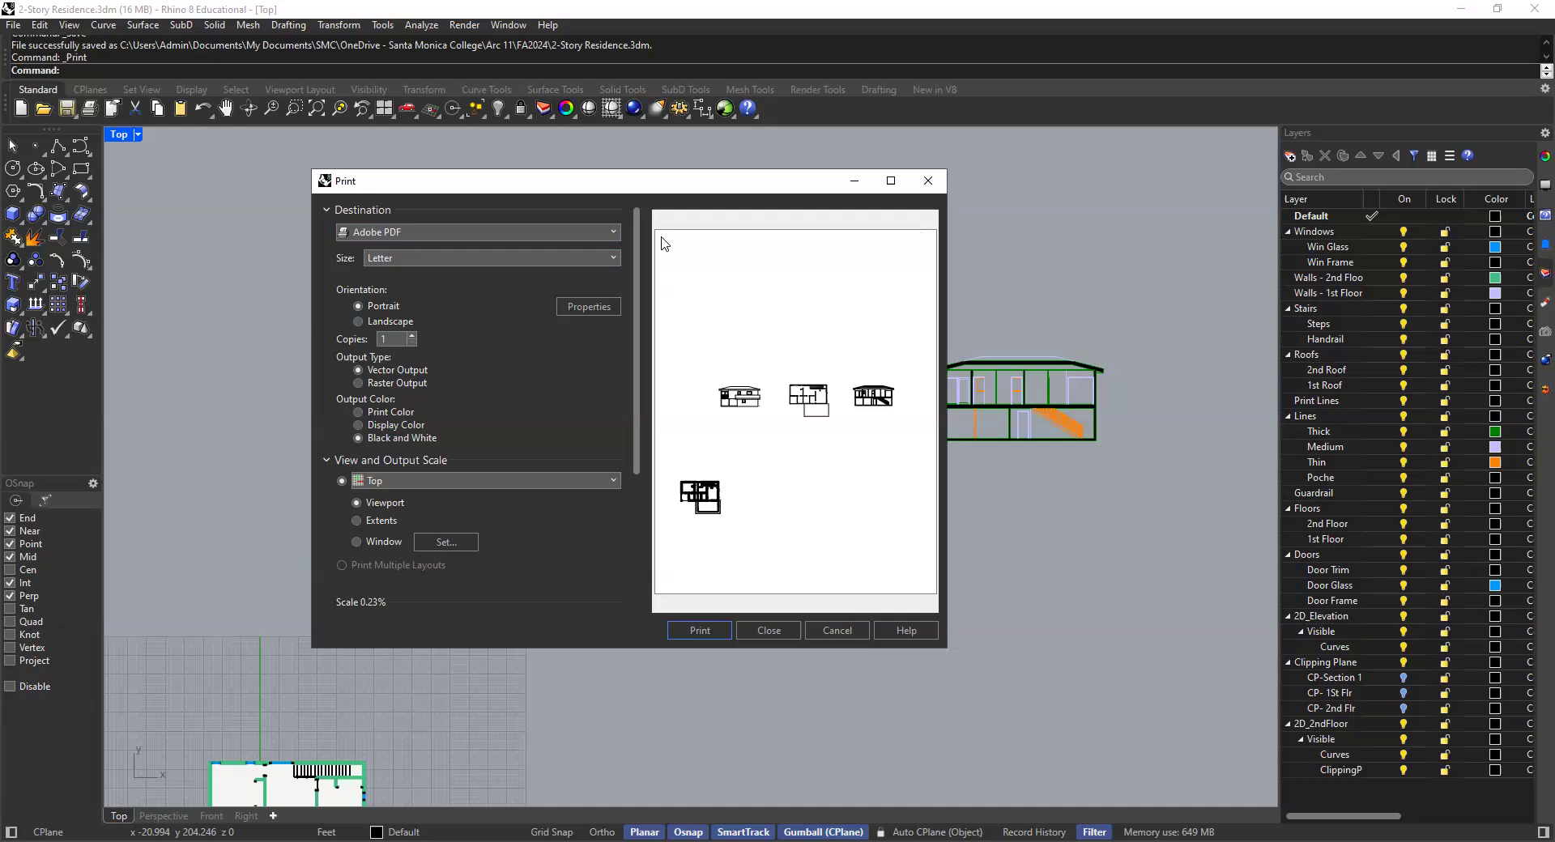
{"action": "left_click", "coordinate": [359, 322]}
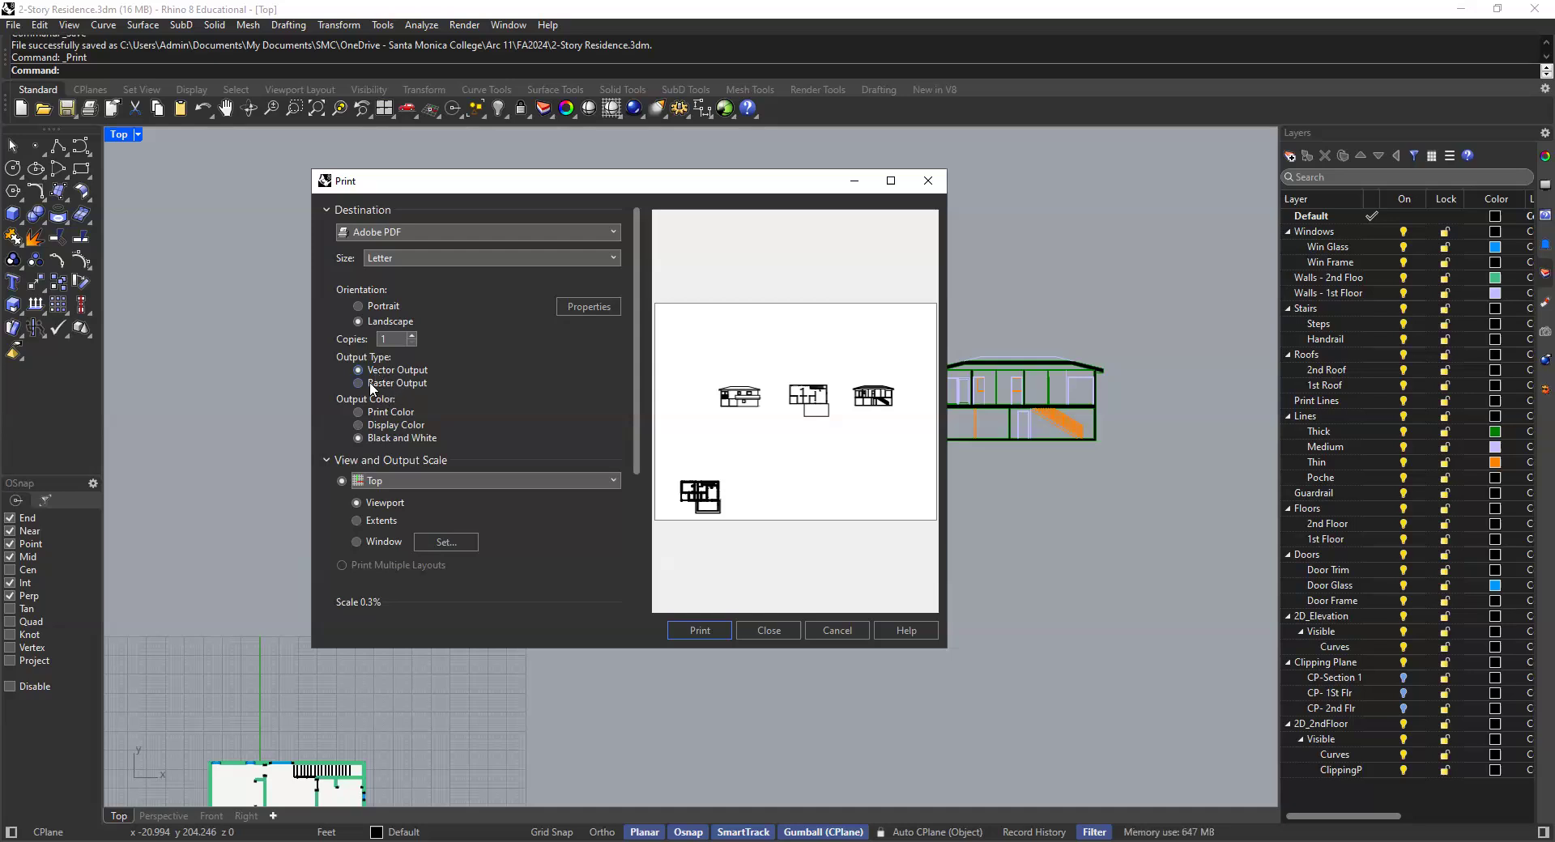
Step: Try Raster Output and Print Color for the print, returning to Vector Output and Black and White
{"action": "left_click", "coordinate": [383, 384]}
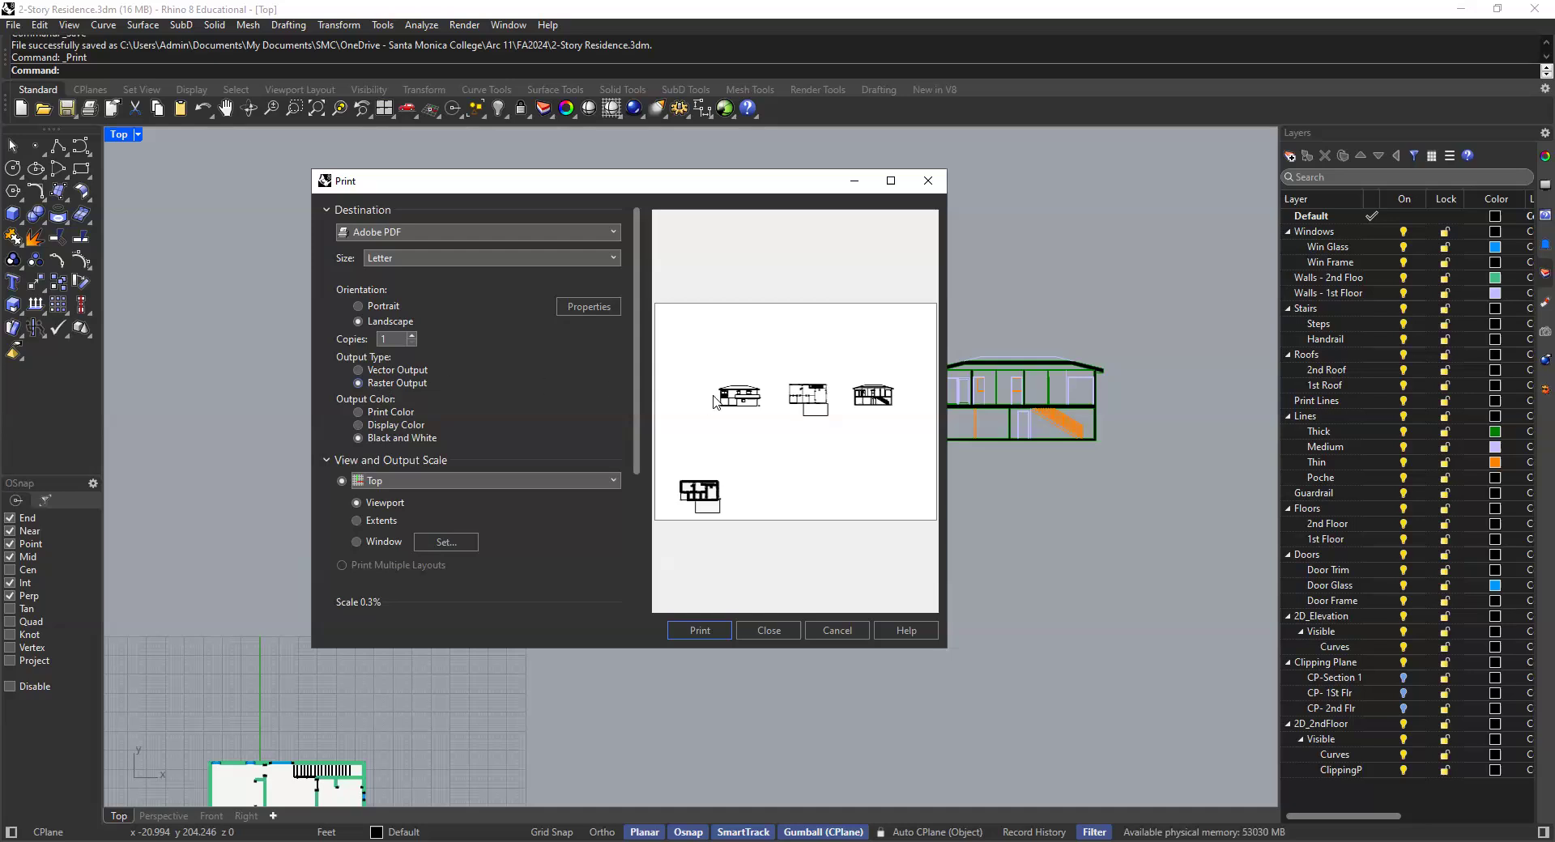
{"action": "left_click", "coordinate": [370, 372]}
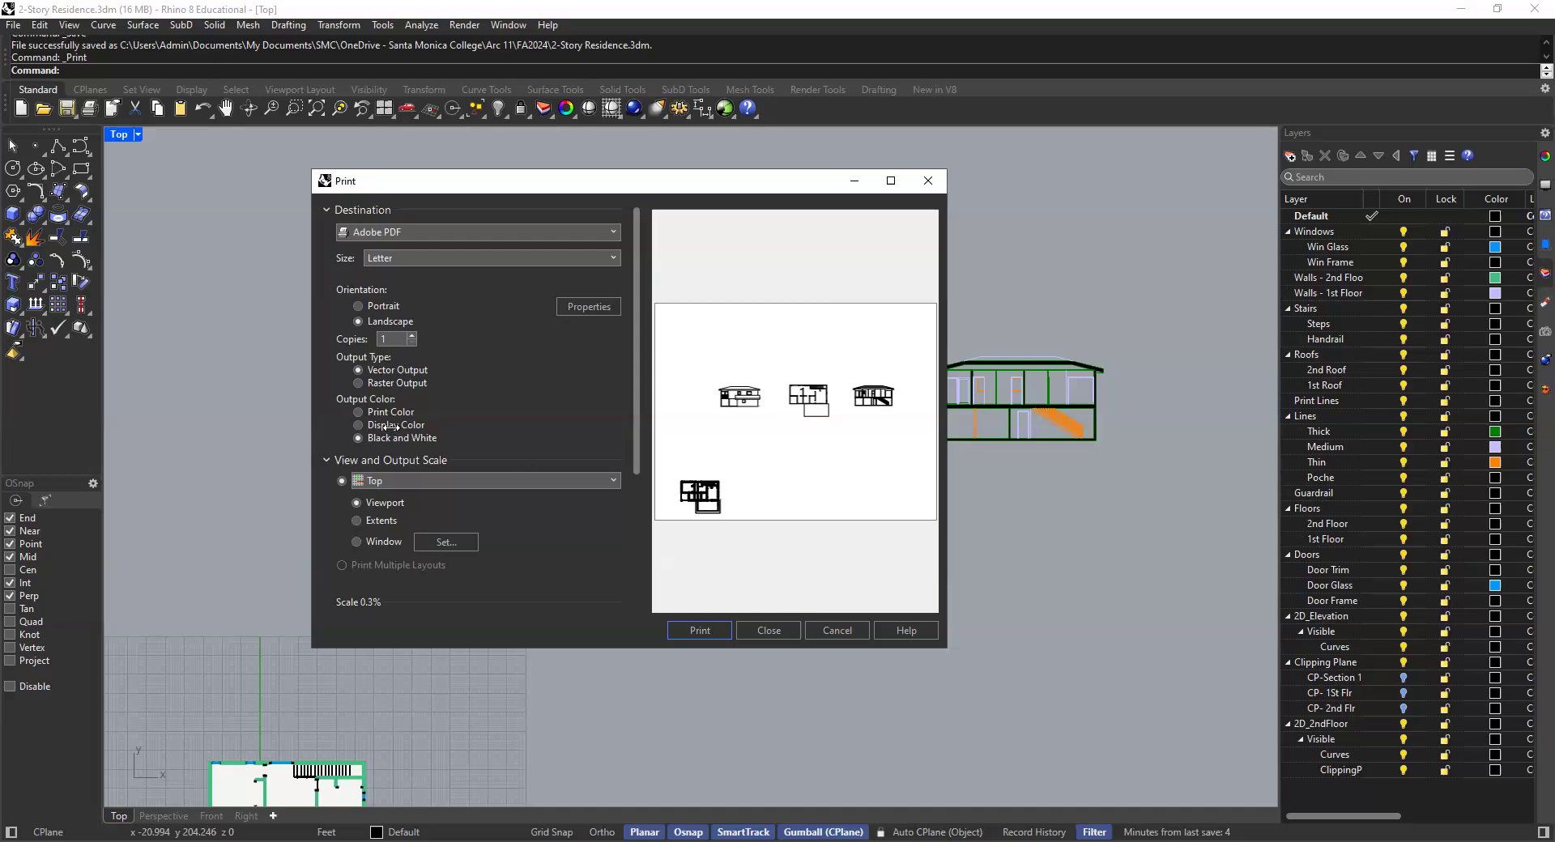
{"action": "left_click", "coordinate": [359, 412]}
{"action": "left_click", "coordinate": [357, 438]}
Step: Switch the print area to Window and frame it around the leftmost drawing, the house's exterior elevation
{"action": "scroll", "coordinate": [636, 272], "scroll_direction": "down", "scroll_amount": 4}
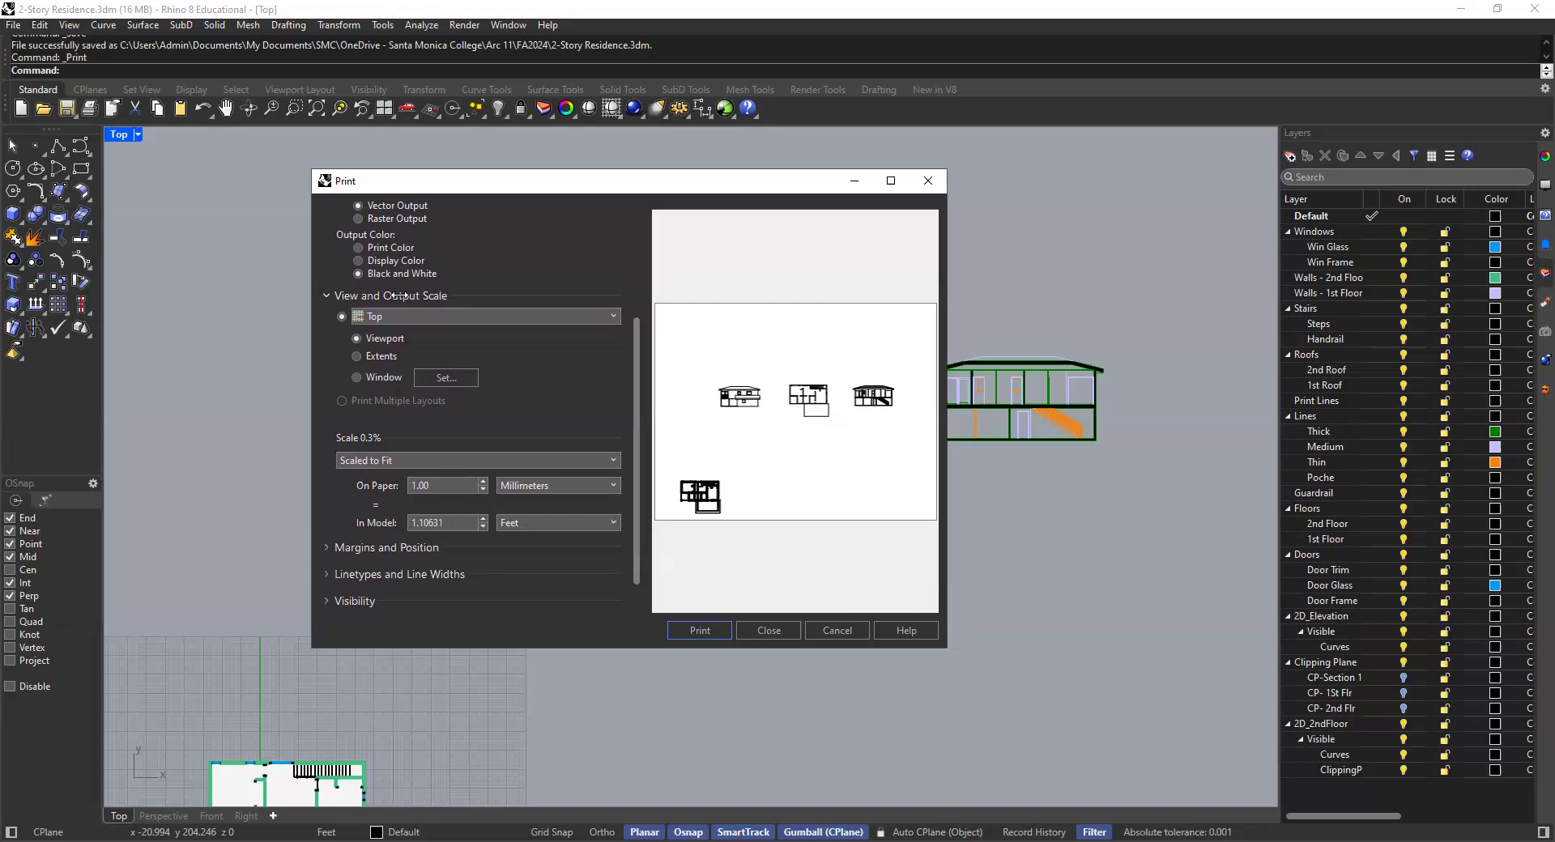
{"action": "left_click", "coordinate": [356, 378]}
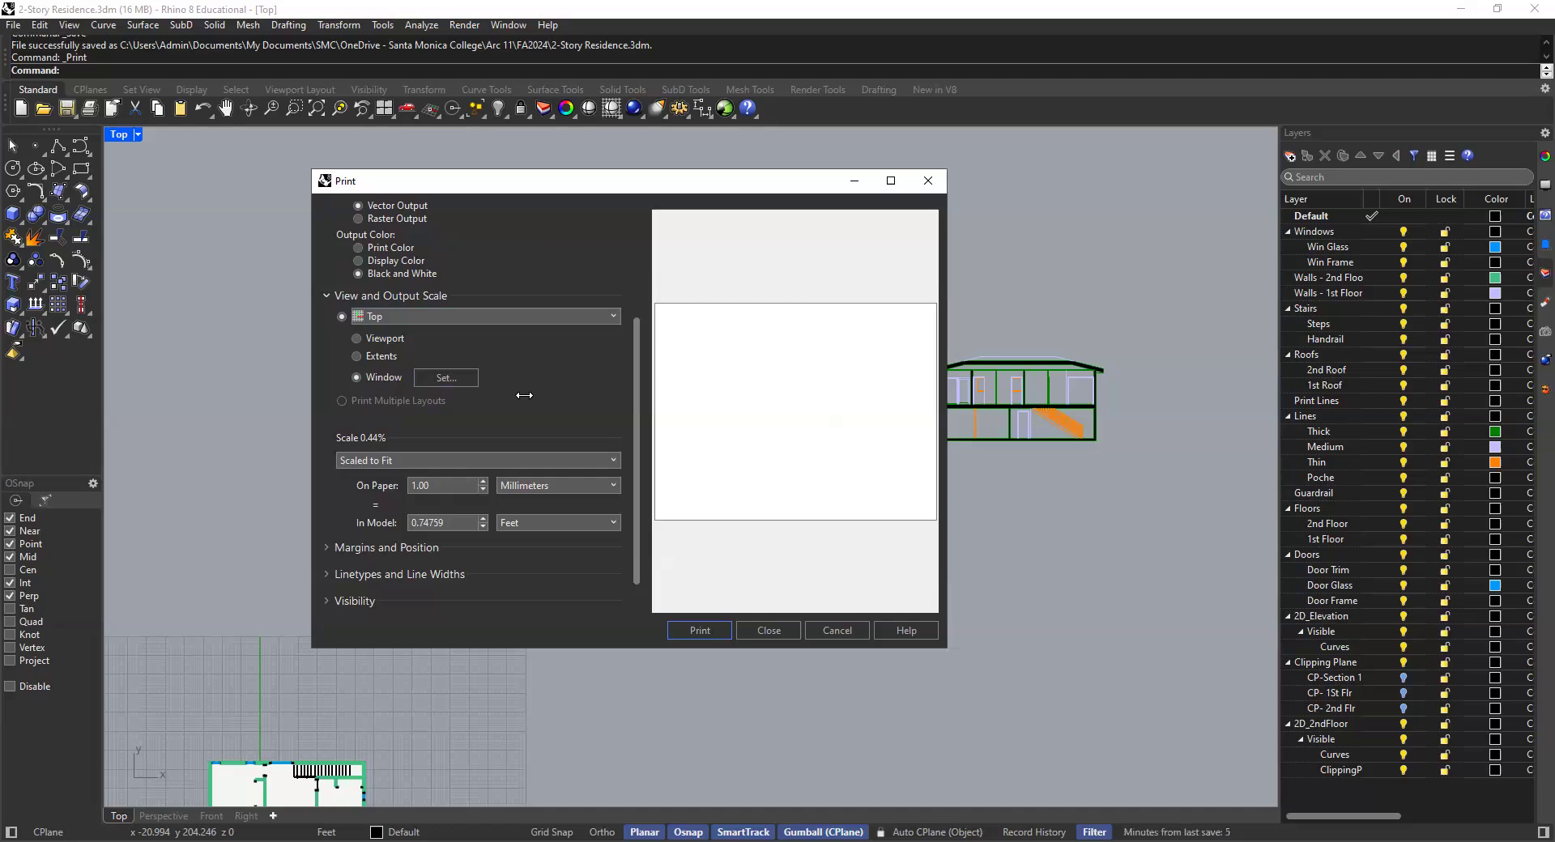
{"action": "left_click", "coordinate": [443, 378]}
{"action": "scroll", "coordinate": [495, 366], "scroll_direction": "up", "scroll_amount": 8}
{"action": "scroll", "coordinate": [495, 367], "scroll_direction": "up", "scroll_amount": 1}
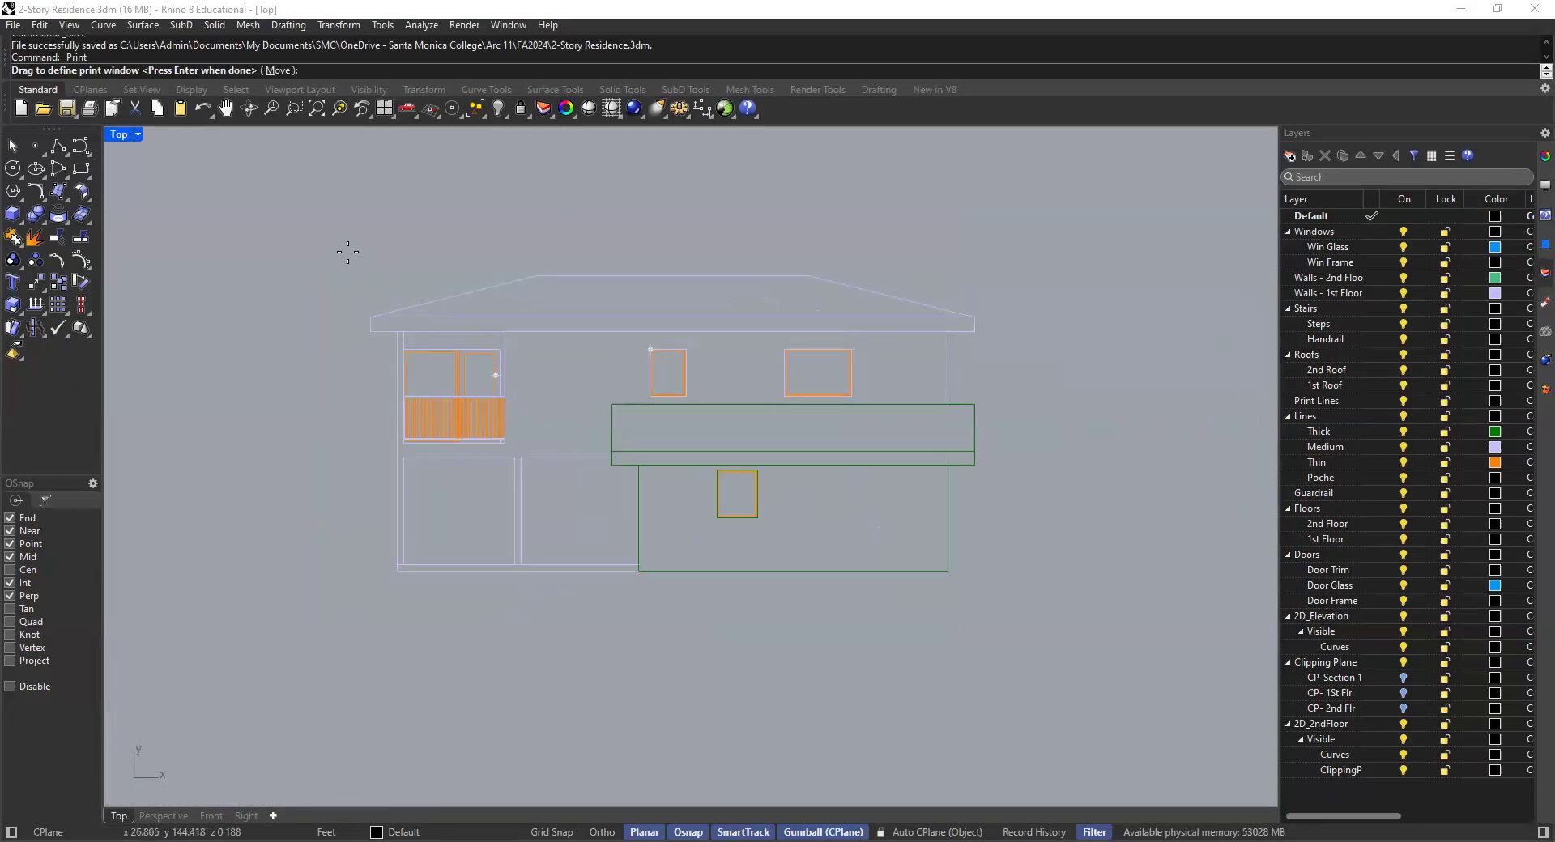
{"action": "left_click_drag", "start_coordinate": [348, 251], "coordinate": [1002, 615]}
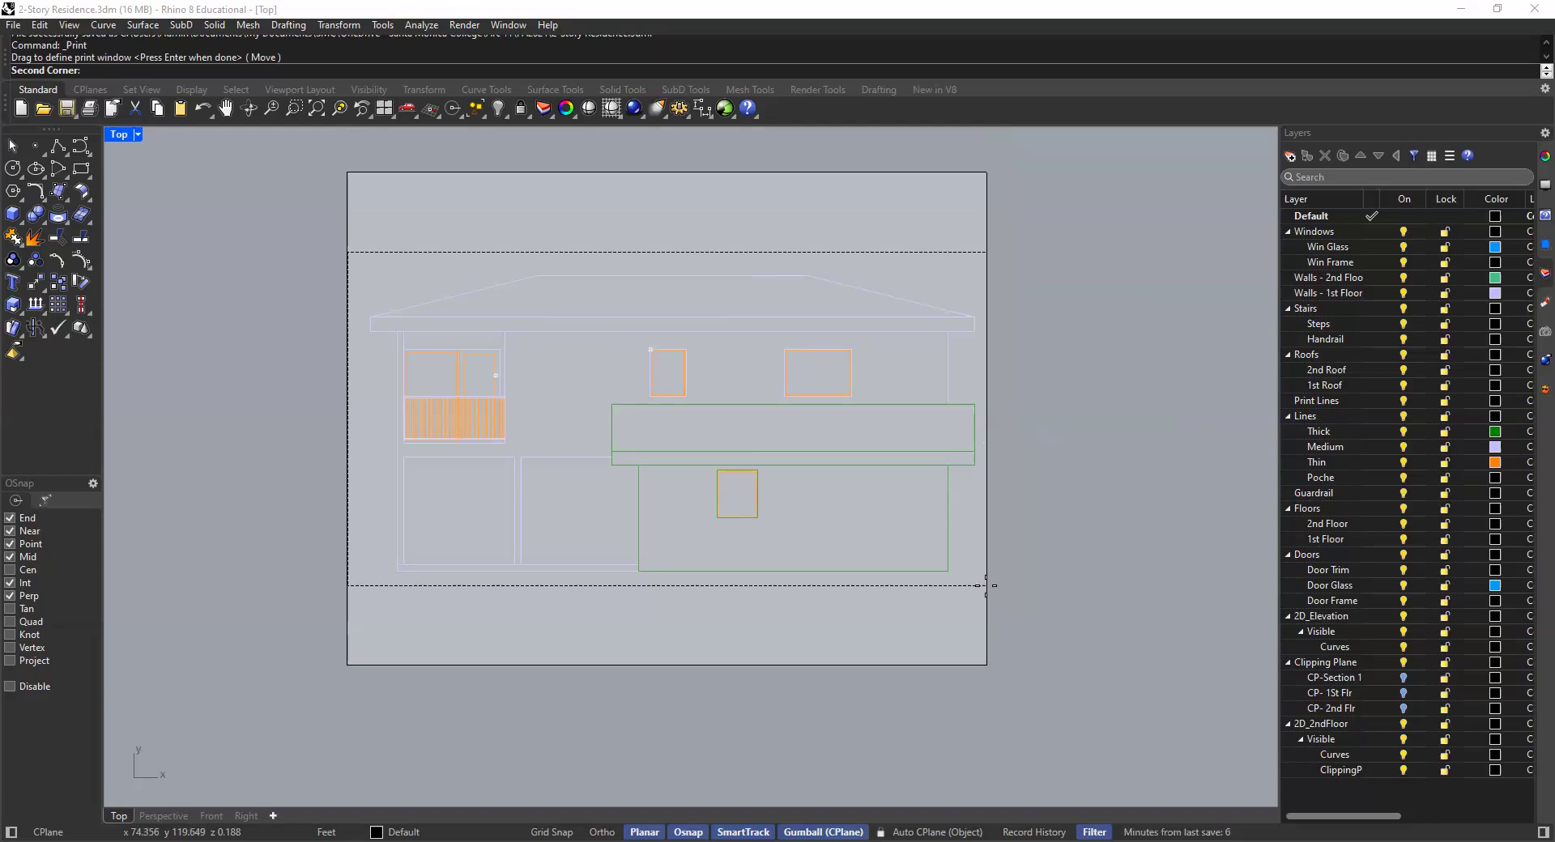
{"action": "left_click", "coordinate": [985, 586]}
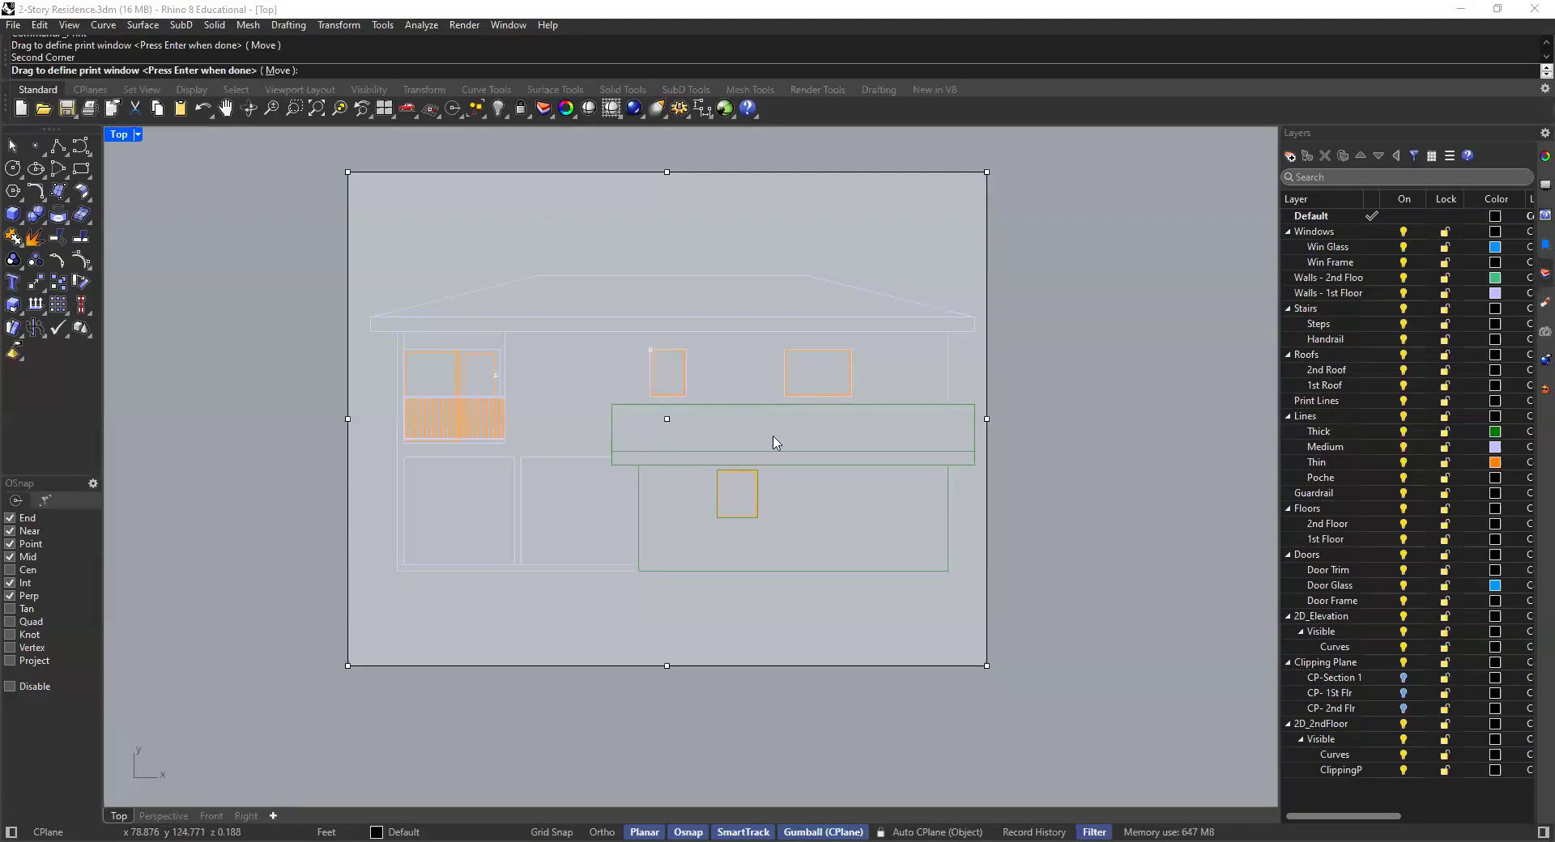
{"action": "key", "text": "Return"}
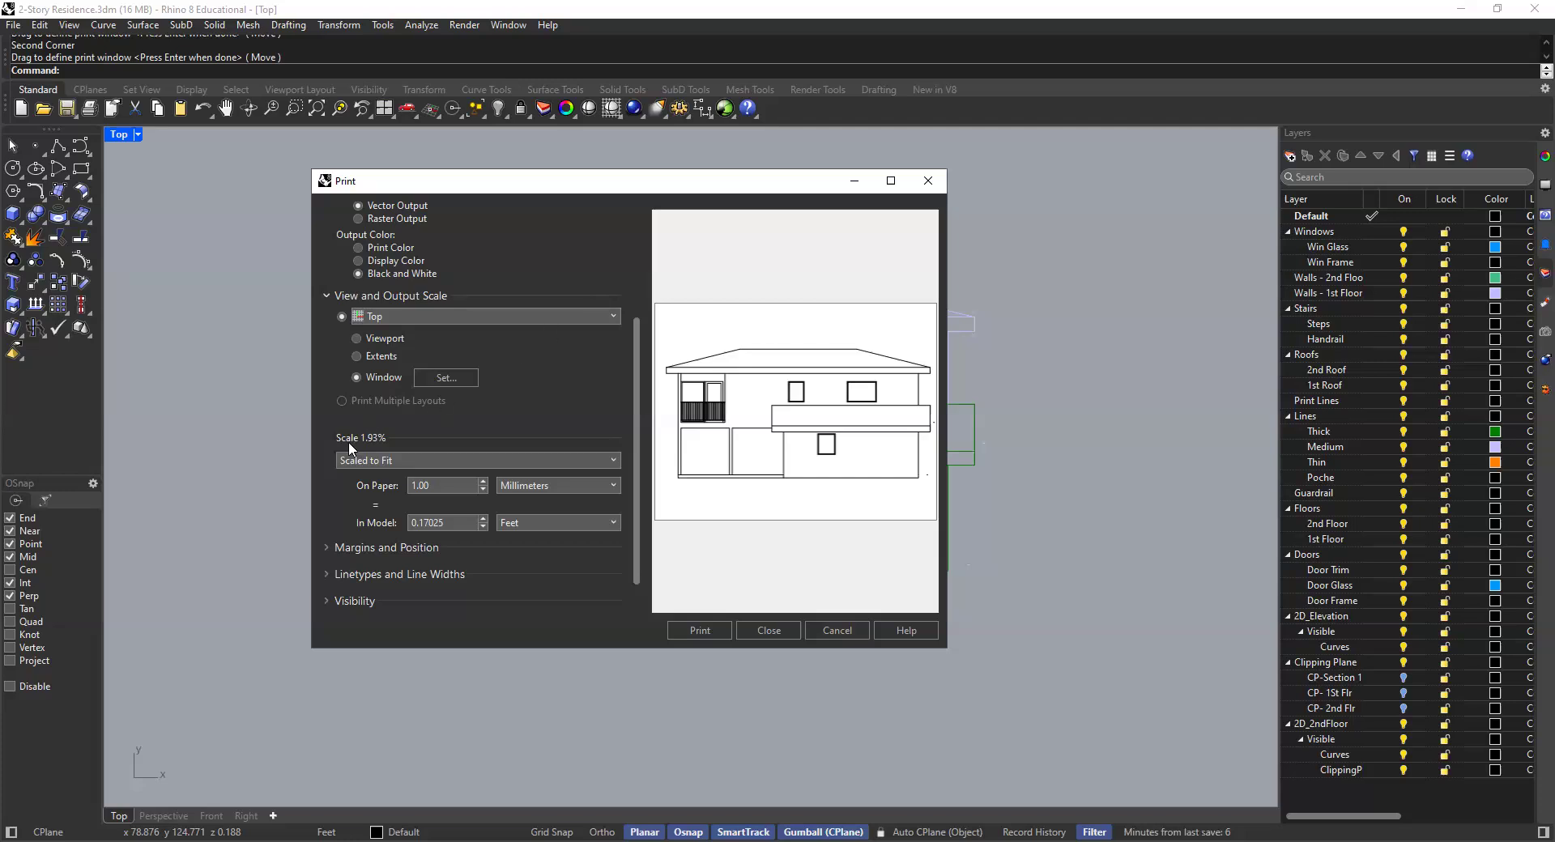
Step: Try printing the elevation at 1/8" = 1'-0" and at 3/16" = 1'-0" scale
{"action": "left_click", "coordinate": [609, 461]}
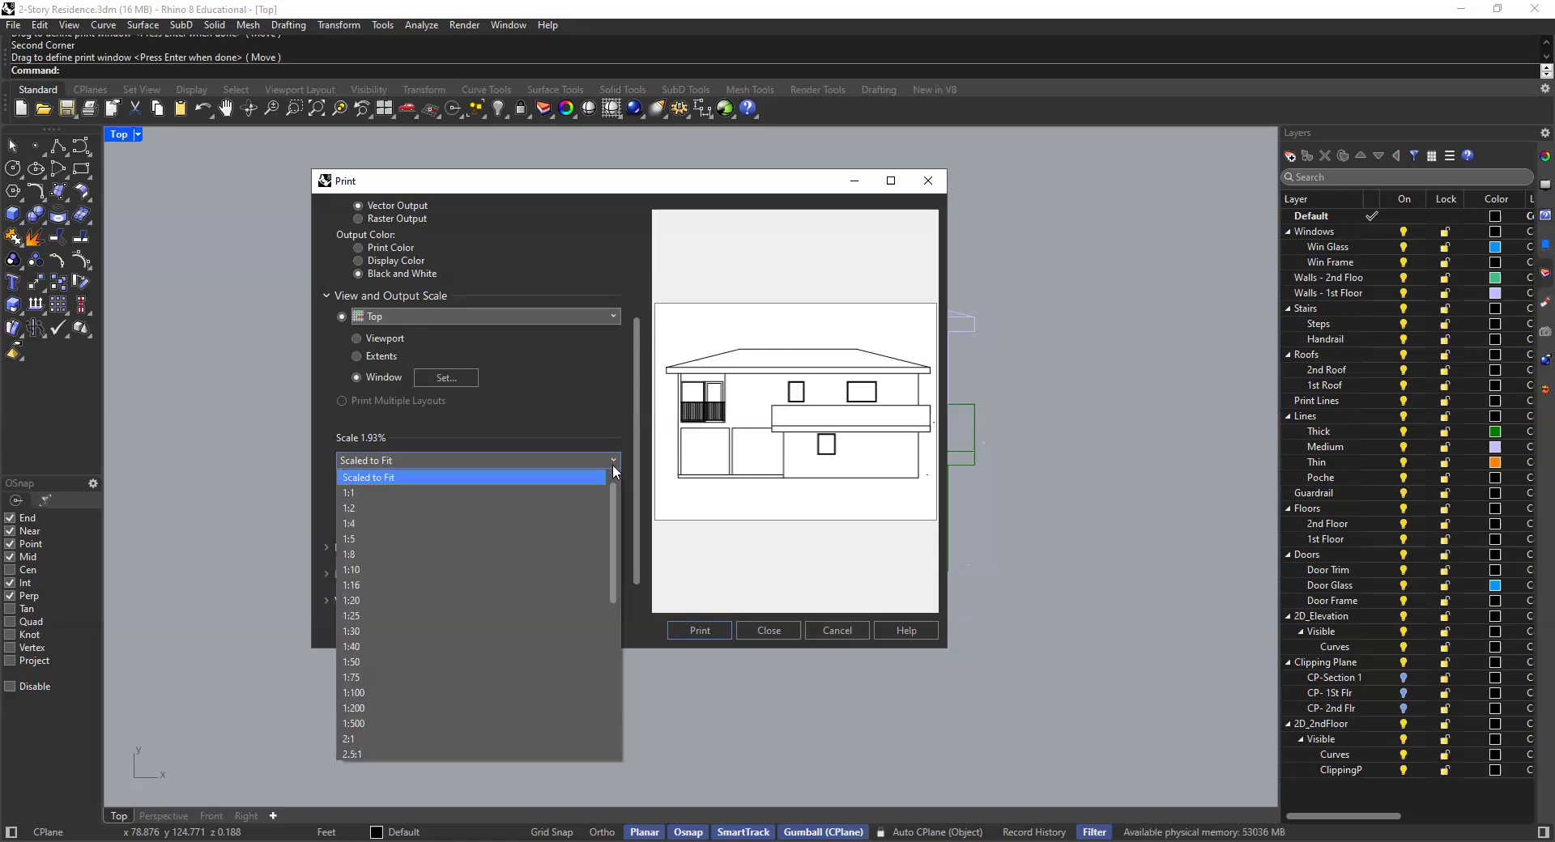
{"action": "left_click_drag", "start_coordinate": [614, 503], "coordinate": [614, 510]}
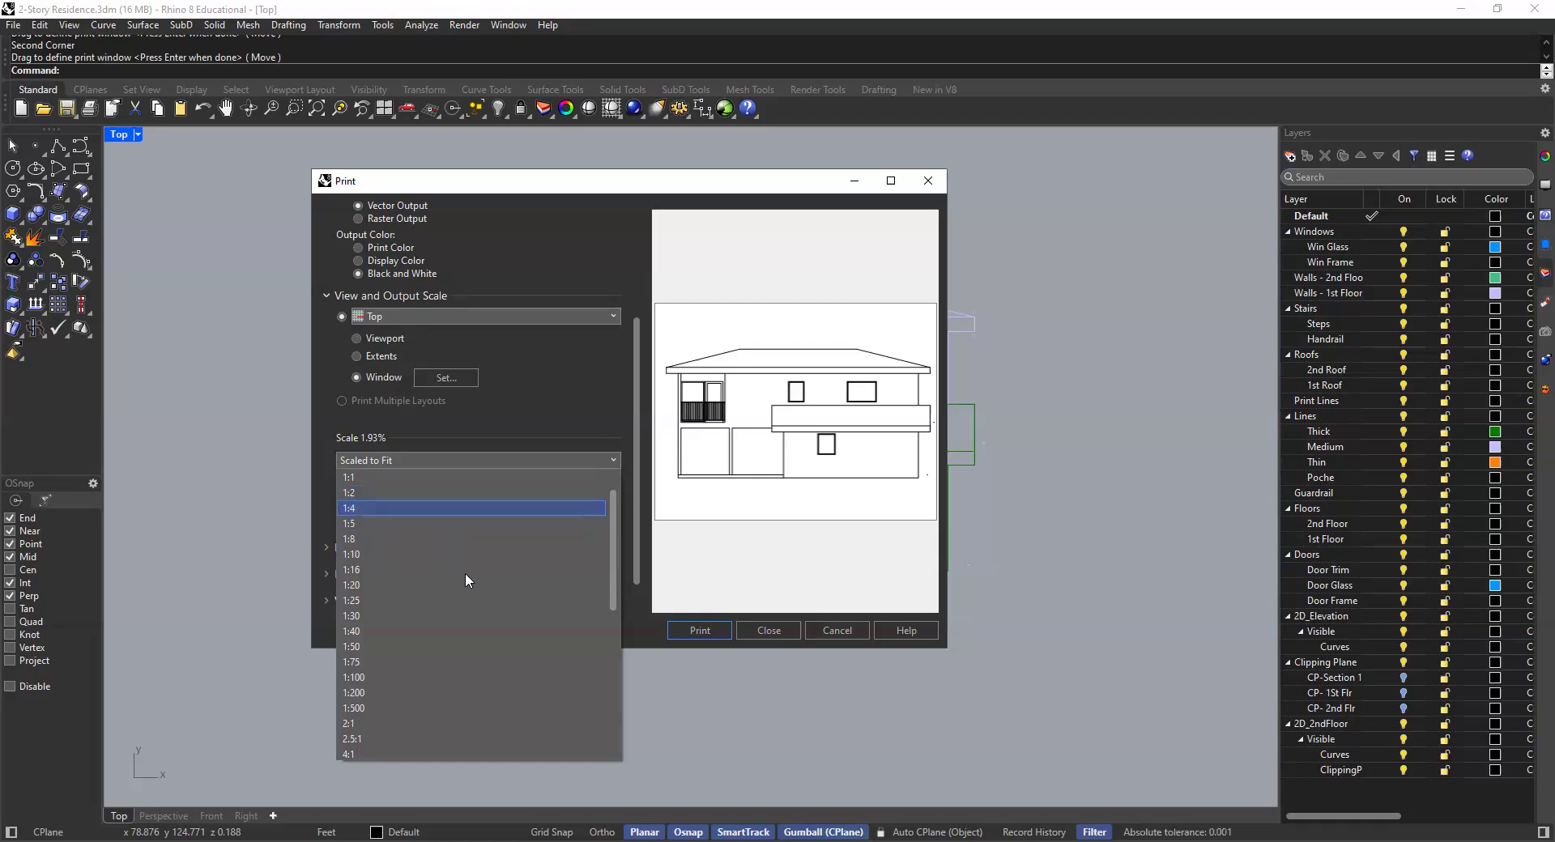
{"action": "left_click_drag", "start_coordinate": [614, 551], "coordinate": [611, 706]}
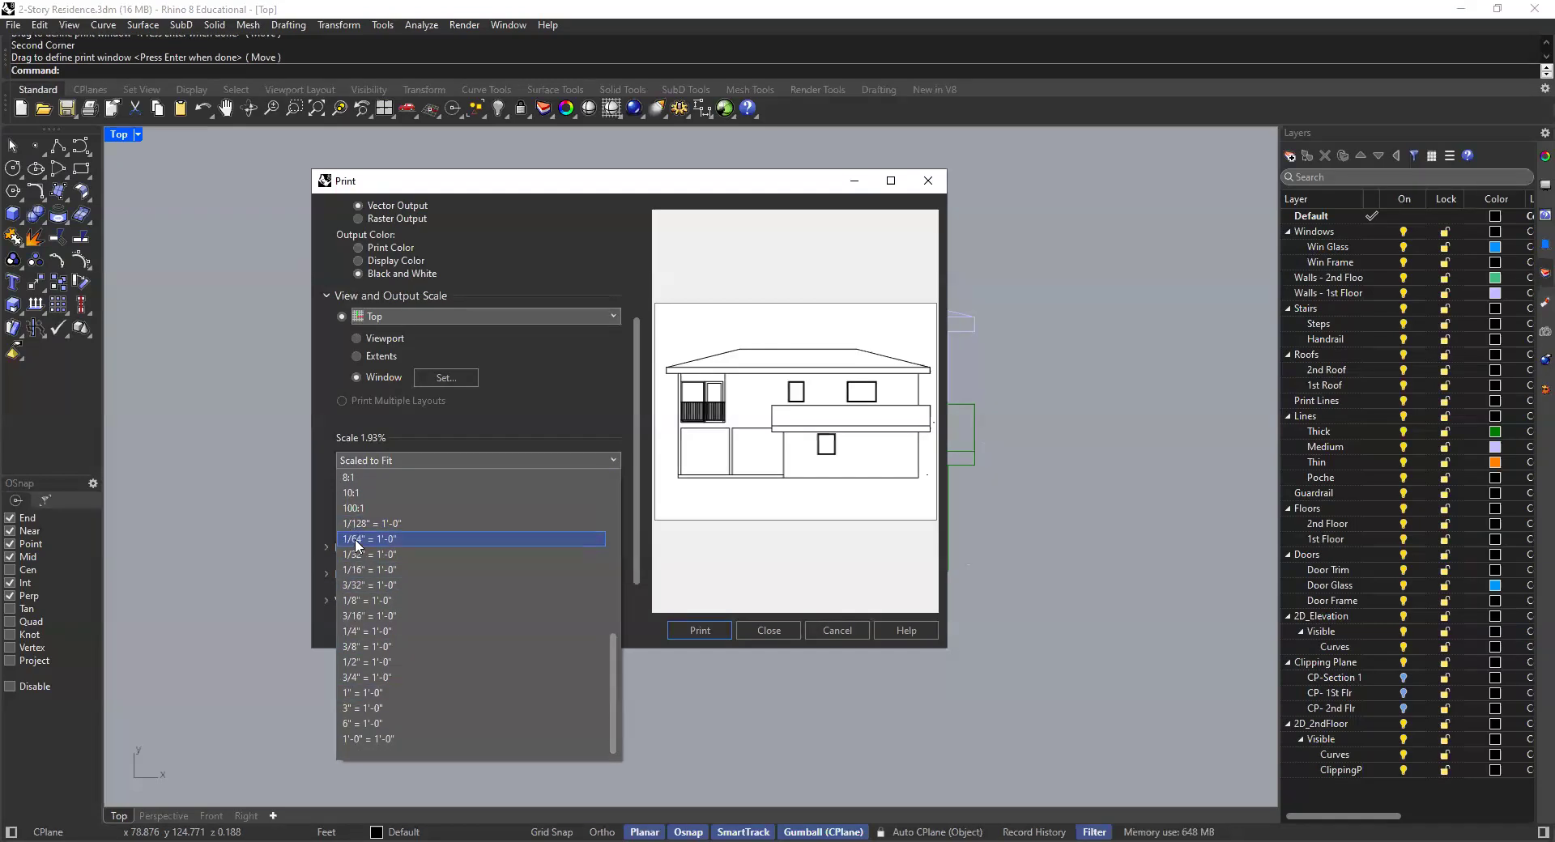
{"action": "left_click", "coordinate": [366, 600]}
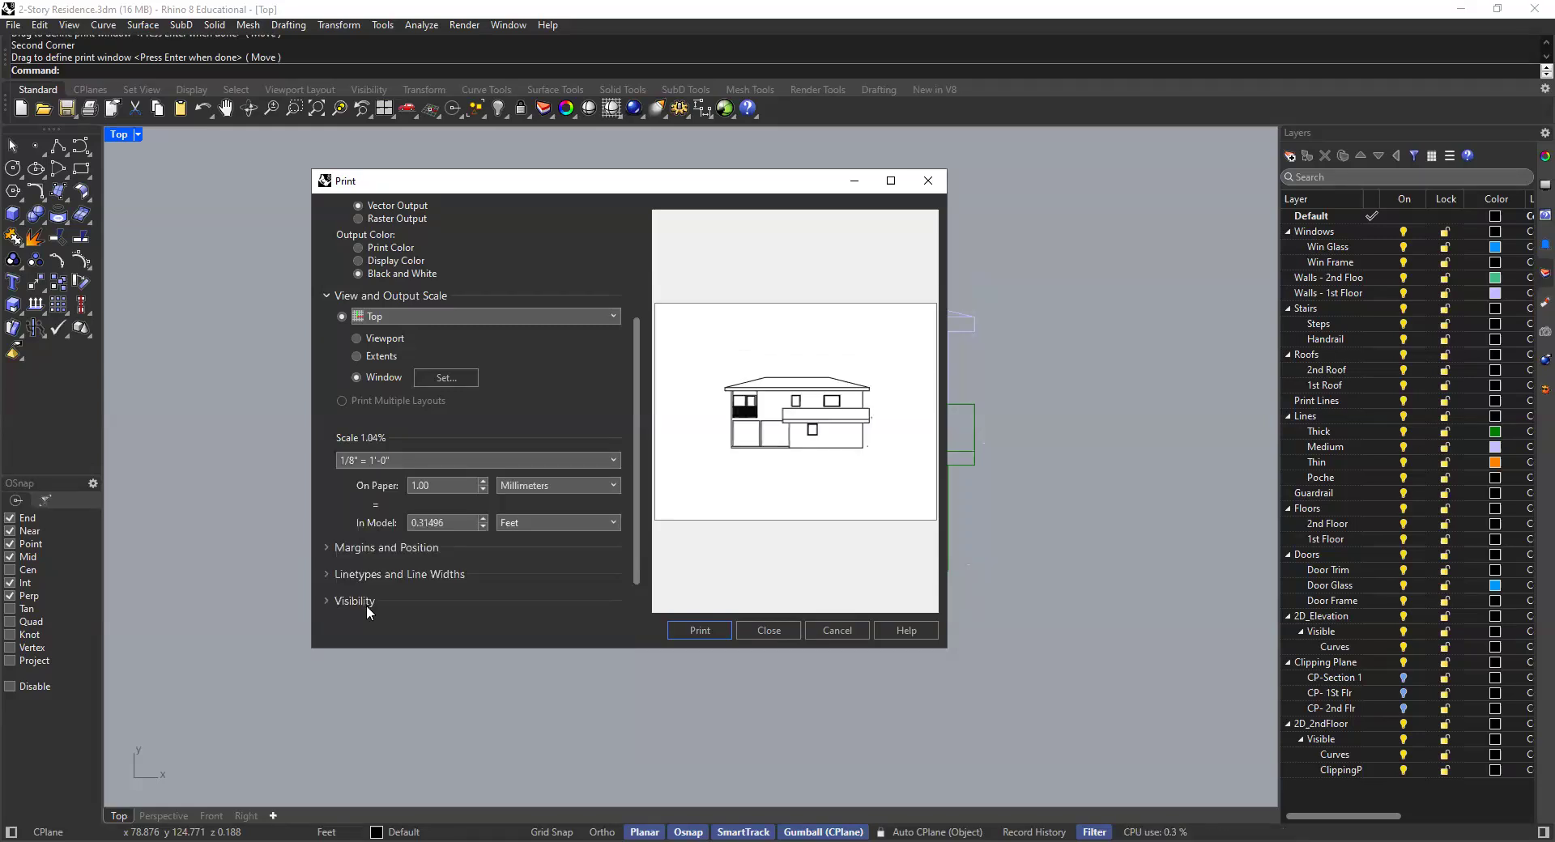
{"action": "left_click", "coordinate": [502, 463]}
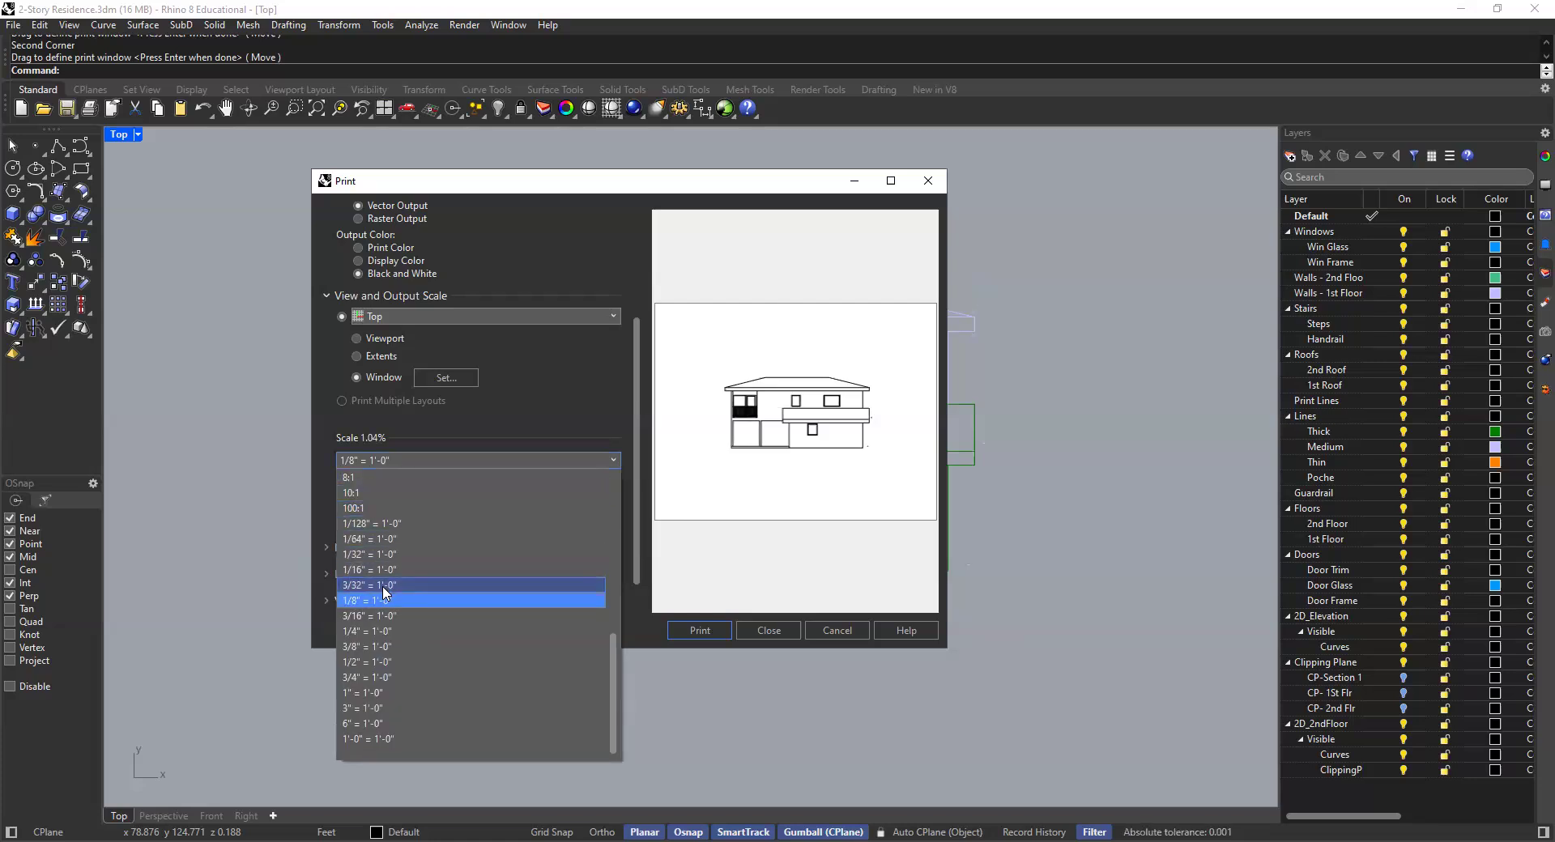
{"action": "left_click", "coordinate": [385, 616]}
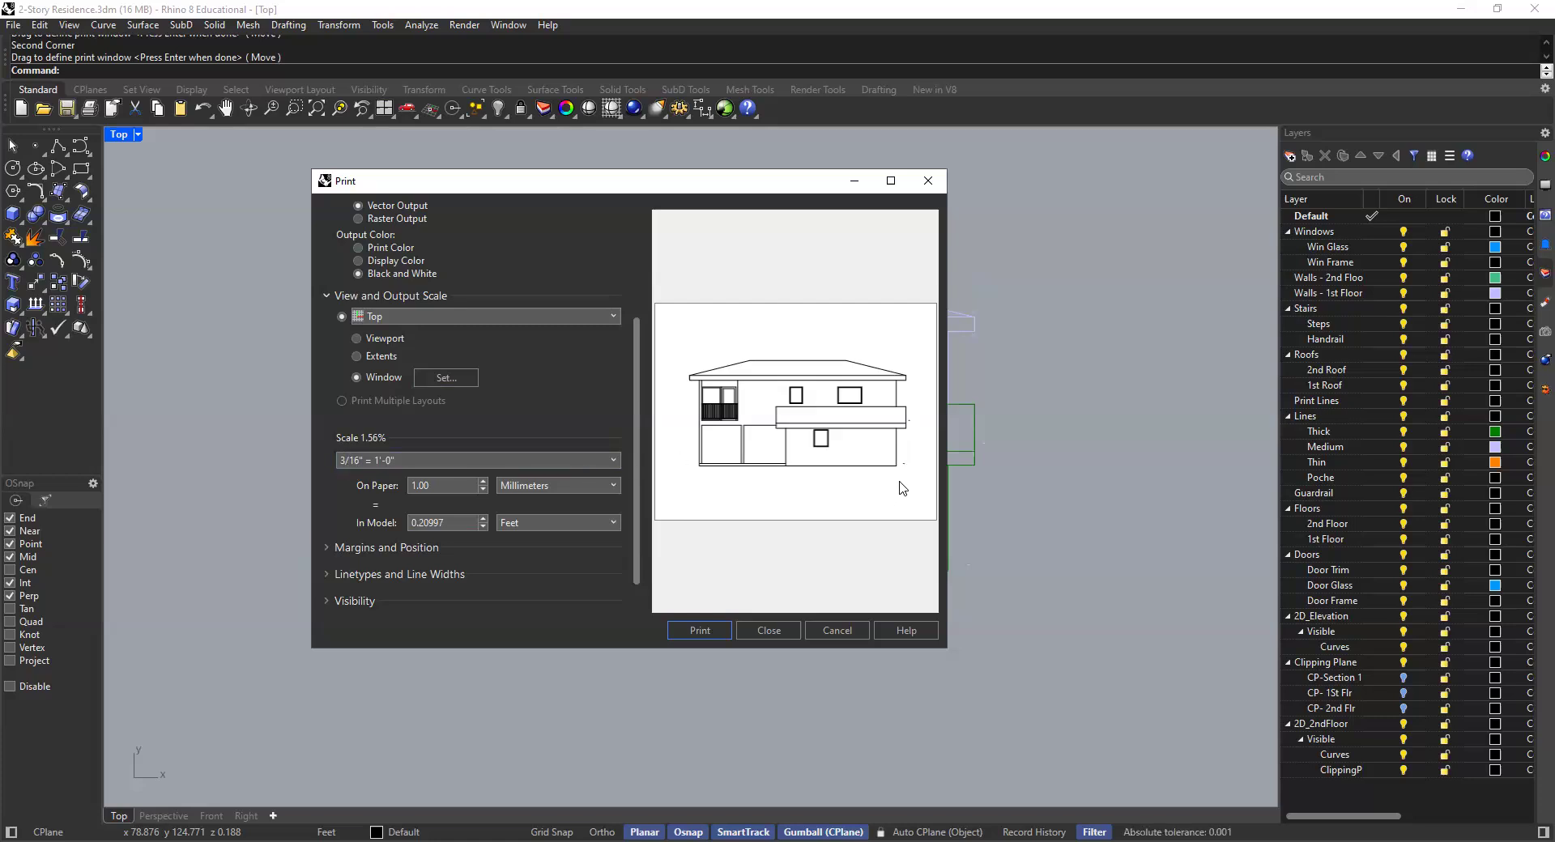
Step: Set the elevation's print scale to 1/4" = 1'-0"
{"action": "left_click_drag", "start_coordinate": [633, 407], "coordinate": [648, 304]}
{"action": "scroll", "coordinate": [637, 288], "scroll_direction": "down", "scroll_amount": 3}
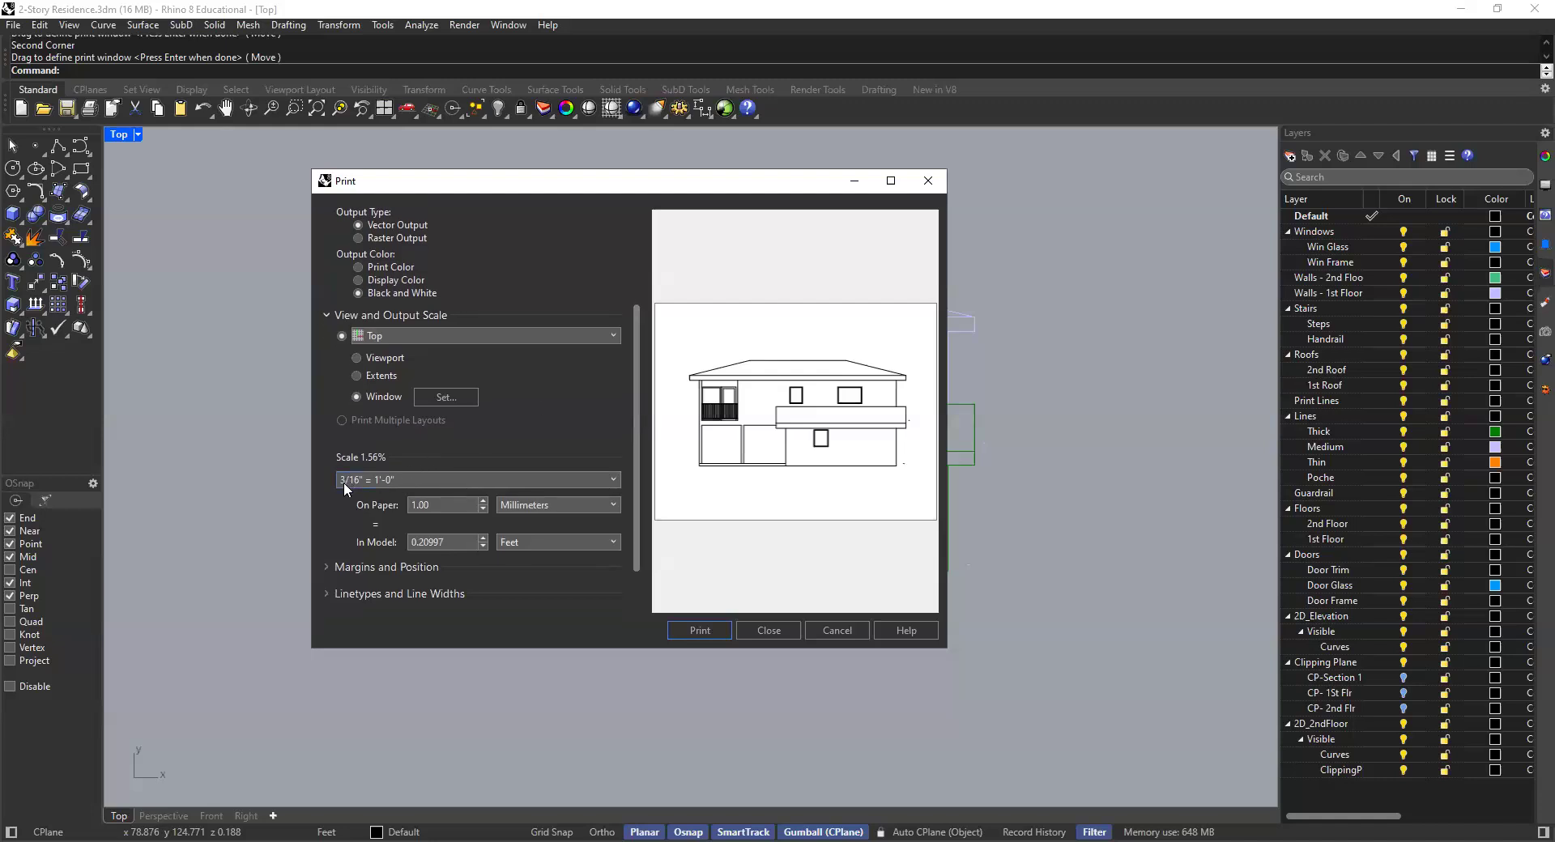
{"action": "left_click", "coordinate": [425, 478]}
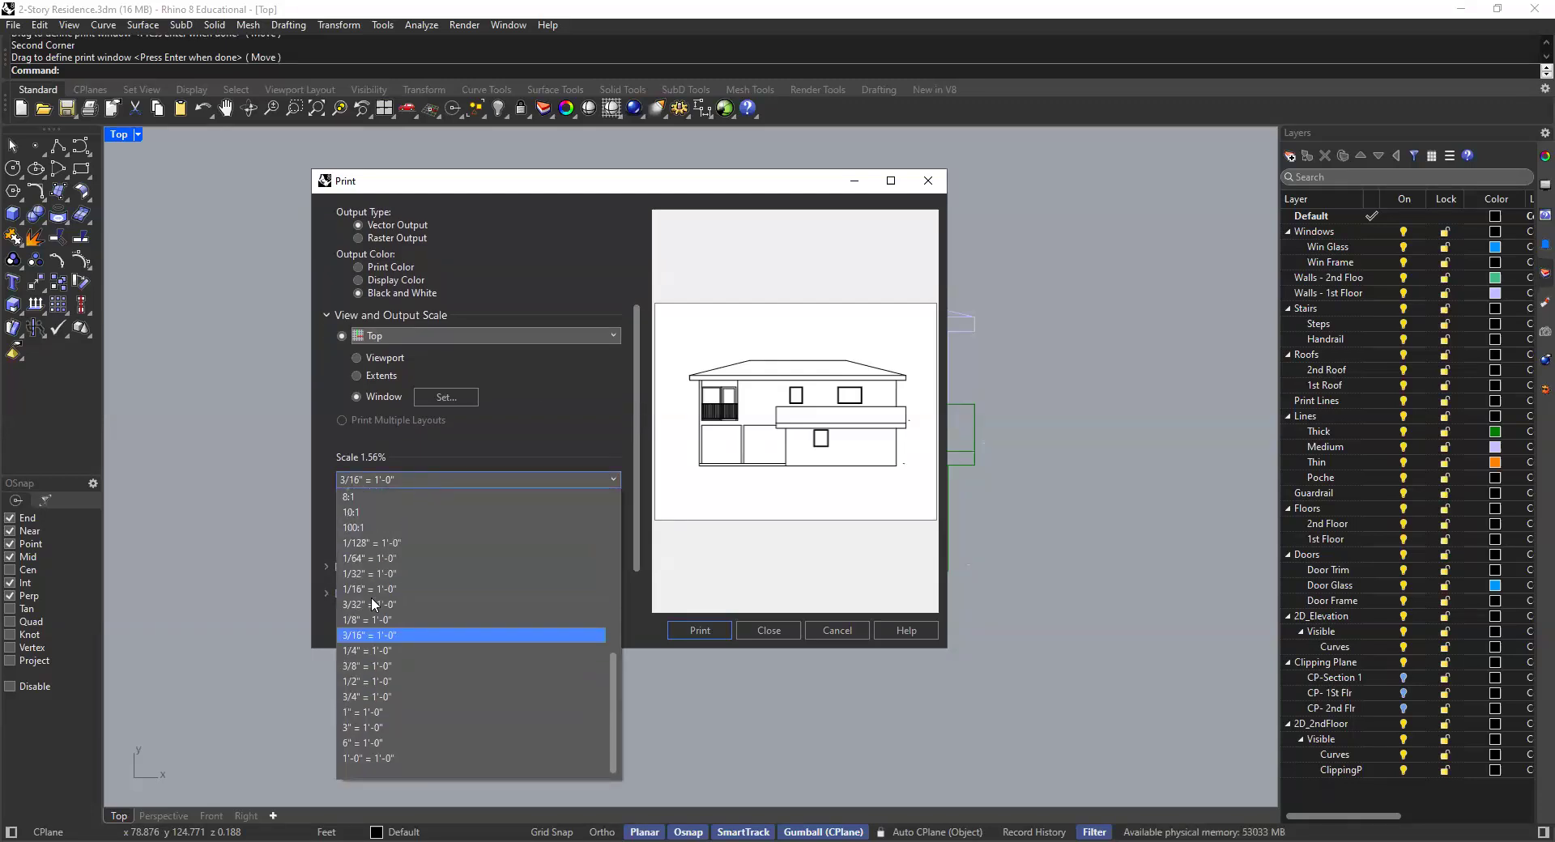
{"action": "left_click", "coordinate": [377, 651]}
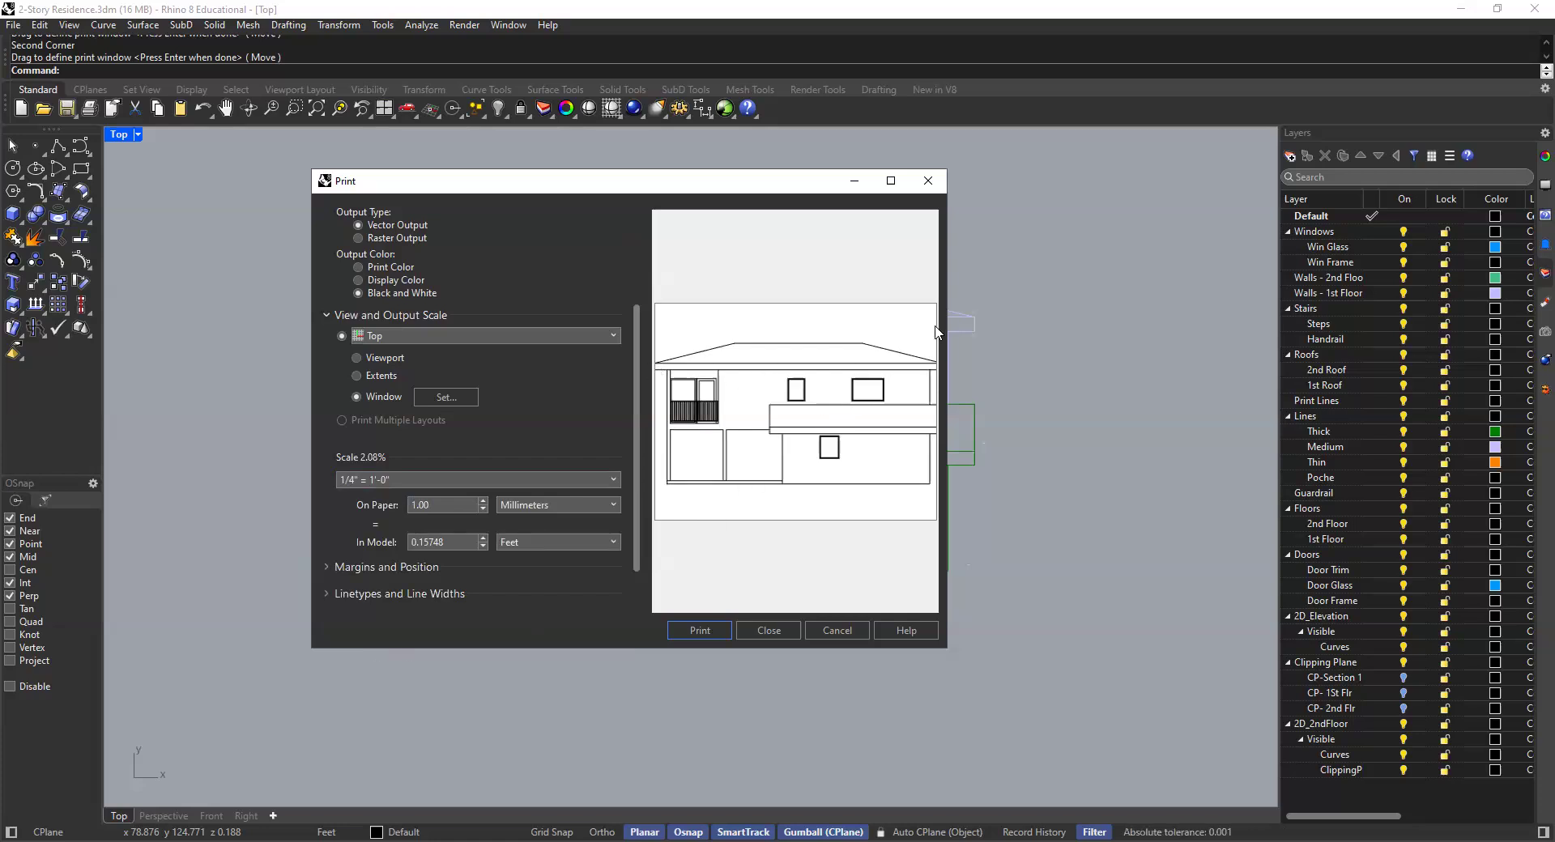
Step: Change the elevation's print scale to 3/16" = 1'-0" so the whole house fits on the page
{"action": "left_click", "coordinate": [518, 480]}
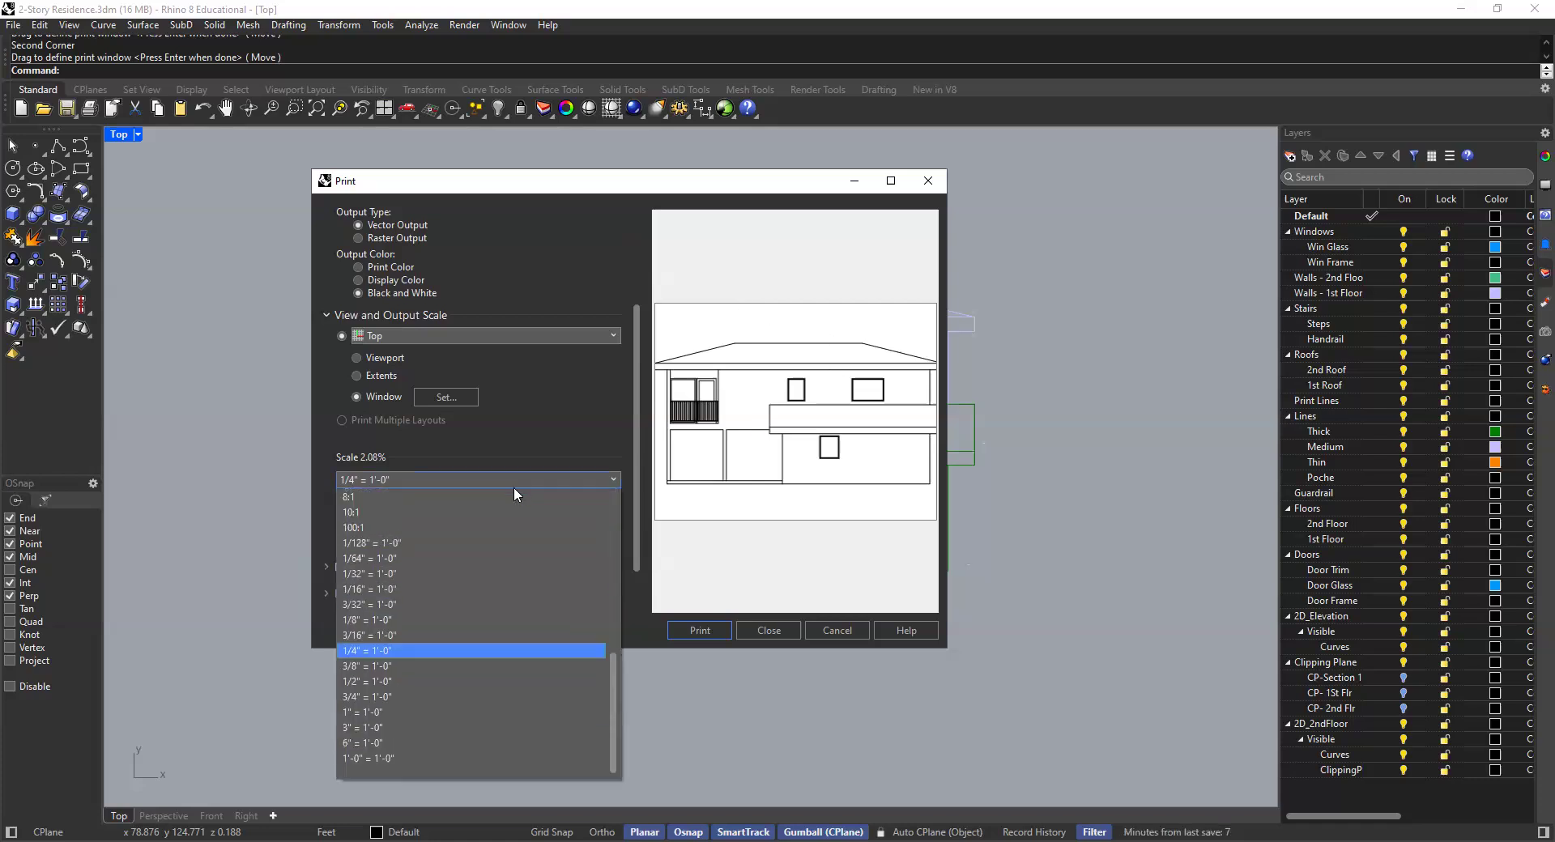
{"action": "left_click", "coordinate": [398, 635]}
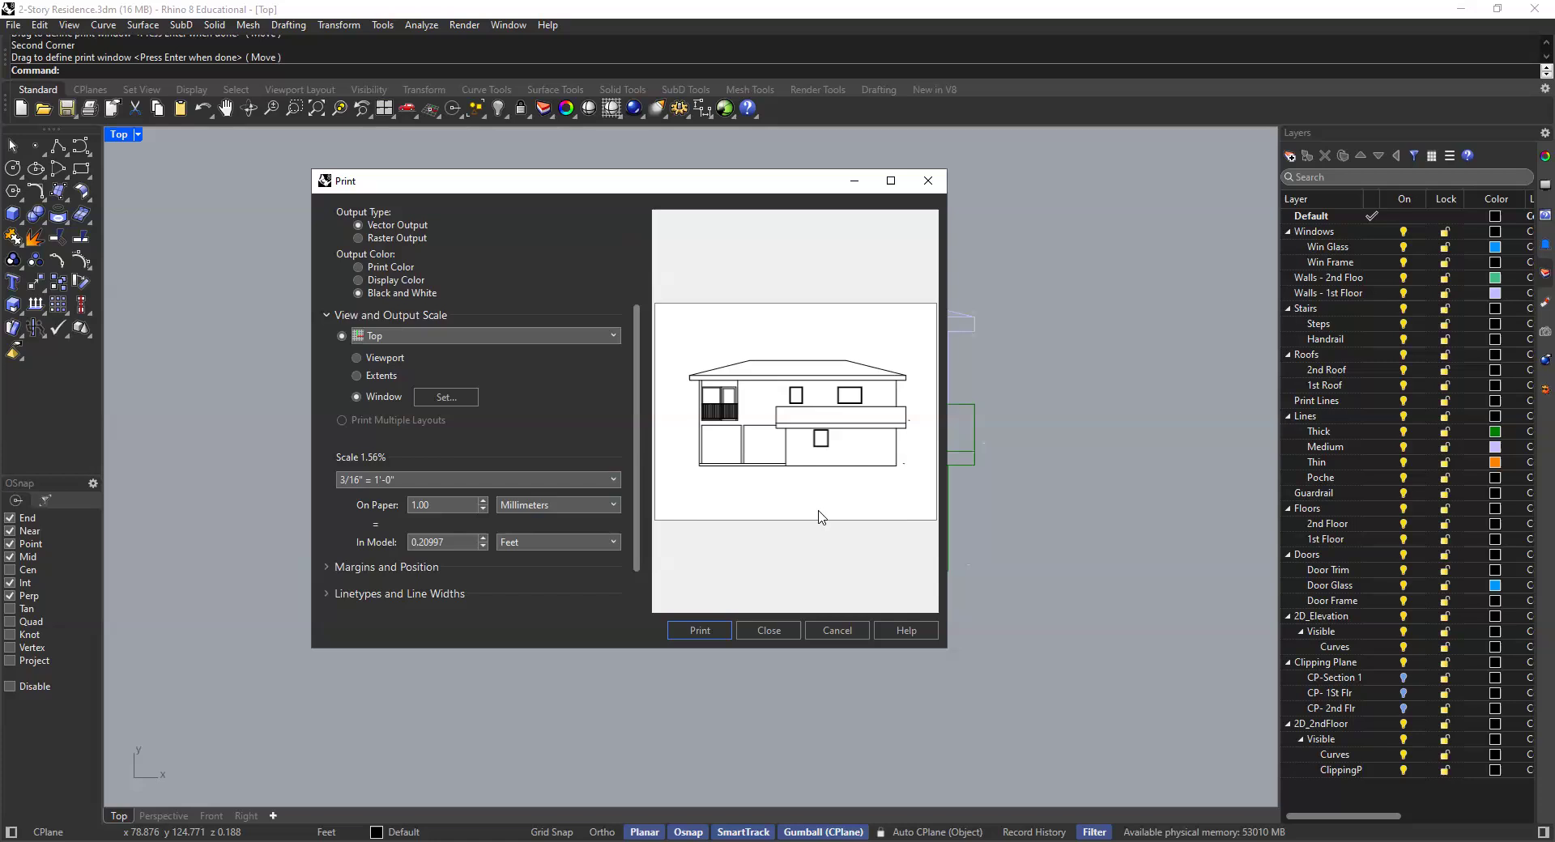
Step: Examine the print setup's Margins and Position and Linetypes and Line Widths settings, and close the setup
{"action": "left_click_drag", "start_coordinate": [638, 450], "coordinate": [634, 497]}
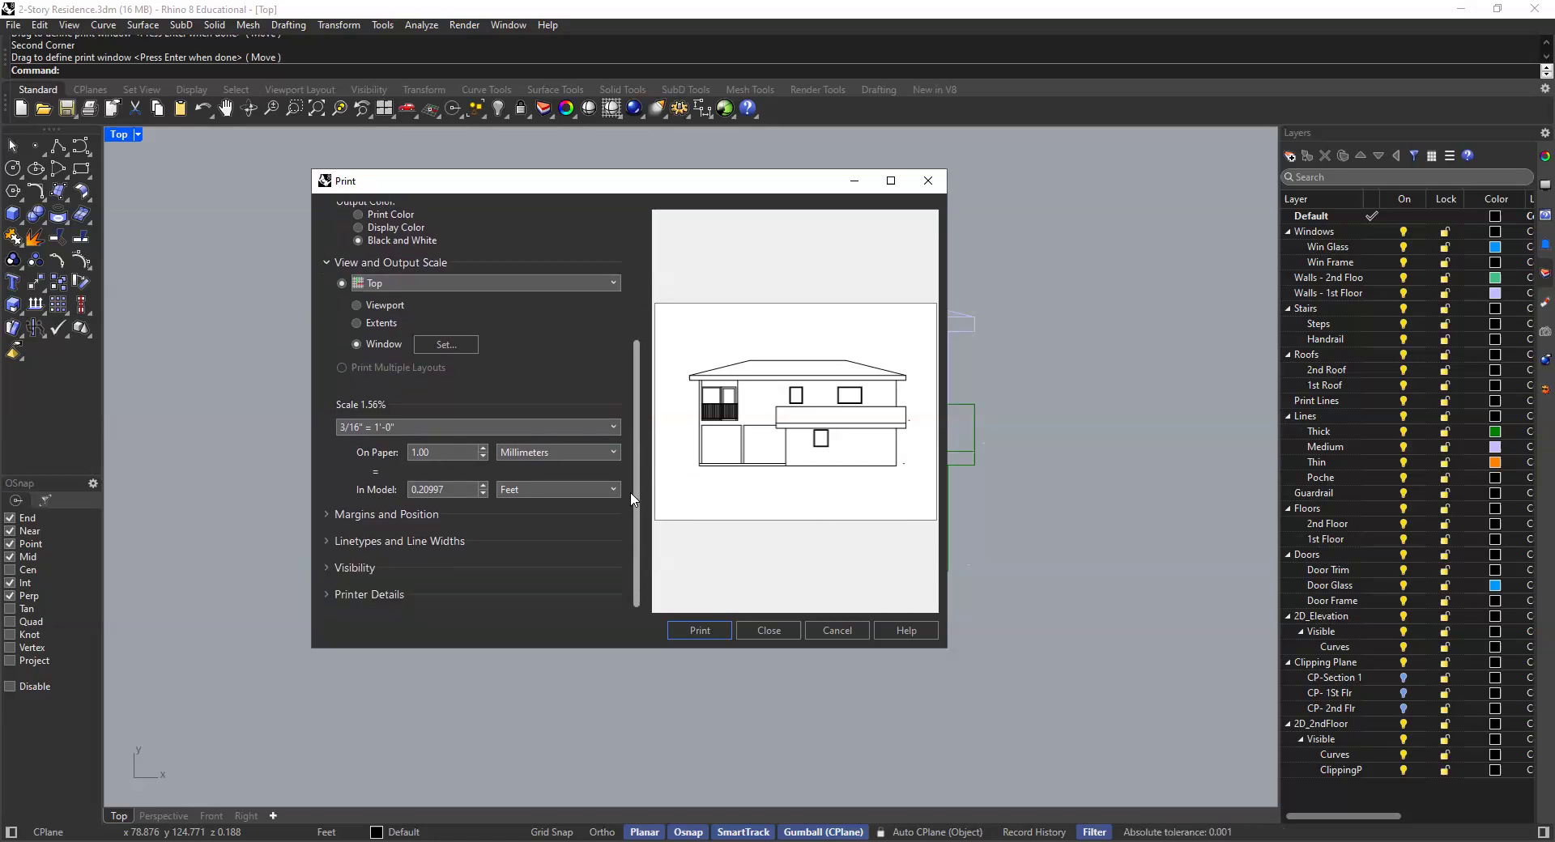
{"action": "left_click", "coordinate": [327, 542]}
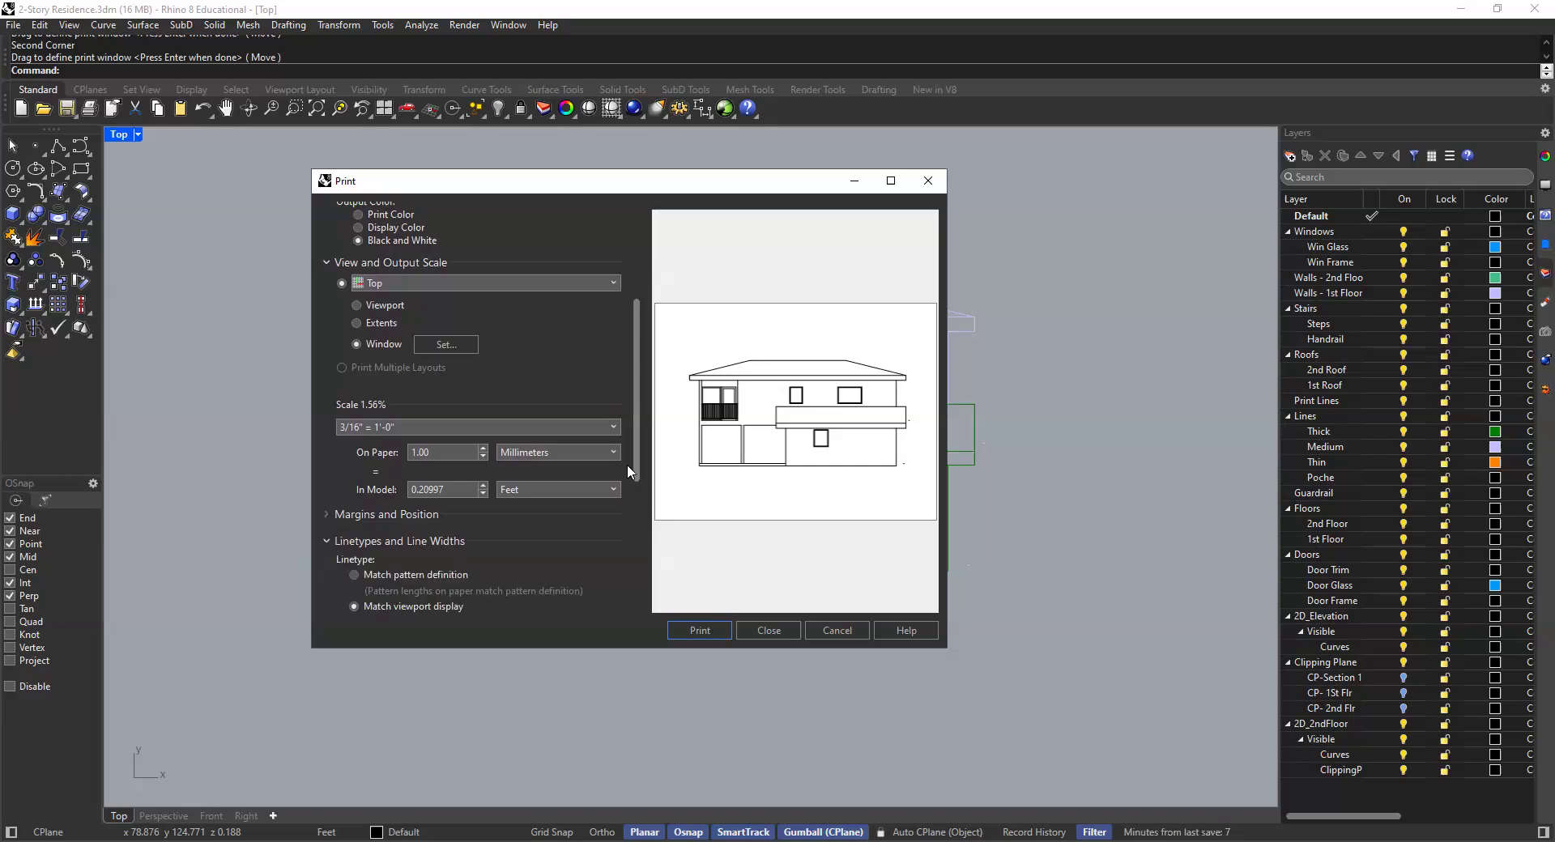
{"action": "left_click", "coordinate": [327, 515]}
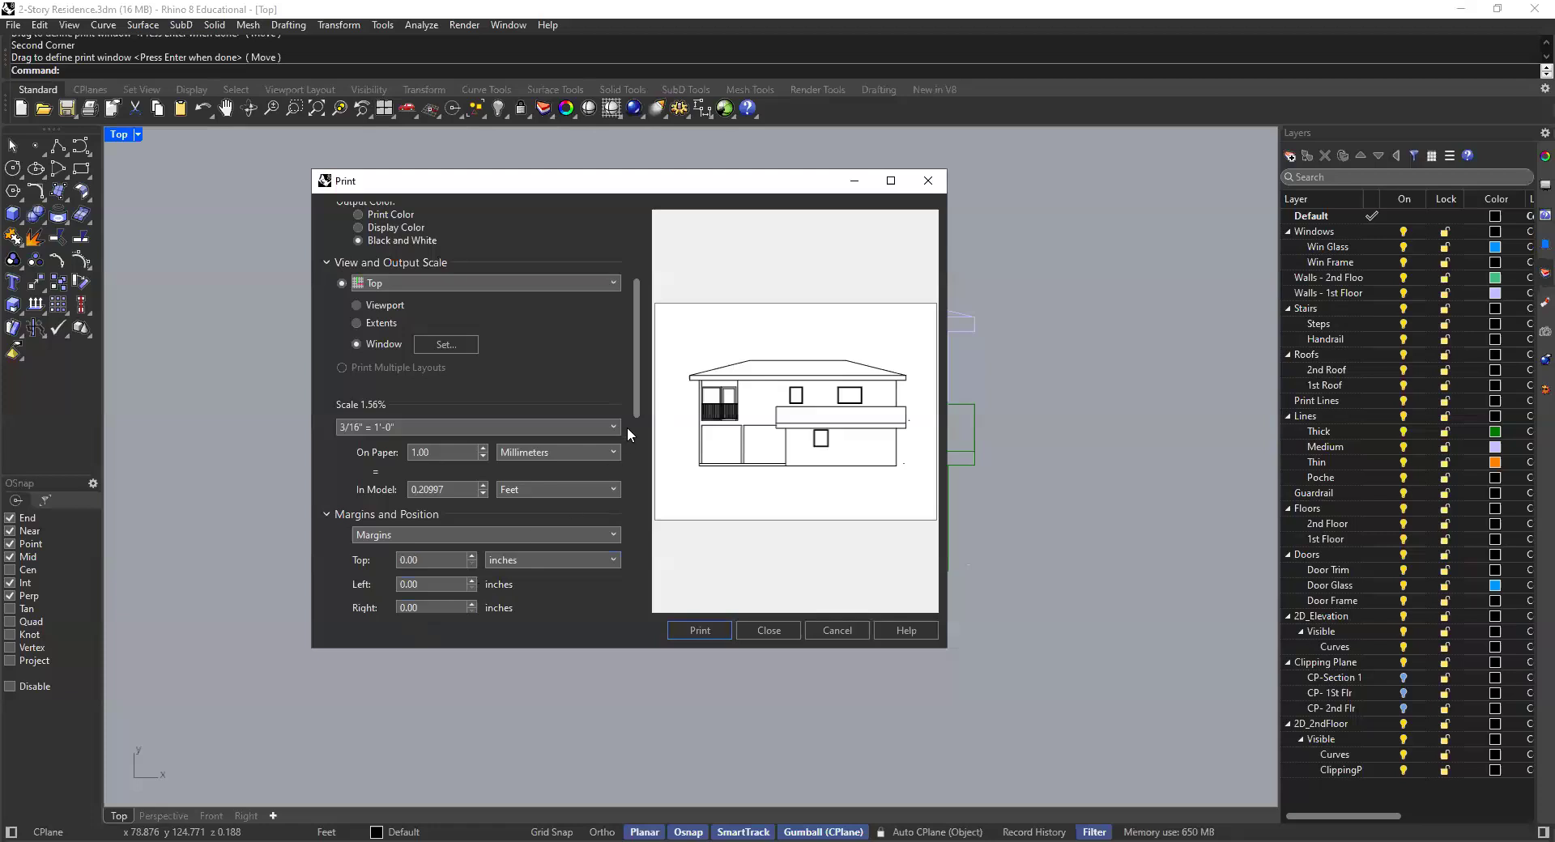
{"action": "scroll", "coordinate": [624, 488], "scroll_direction": "down", "scroll_amount": 8}
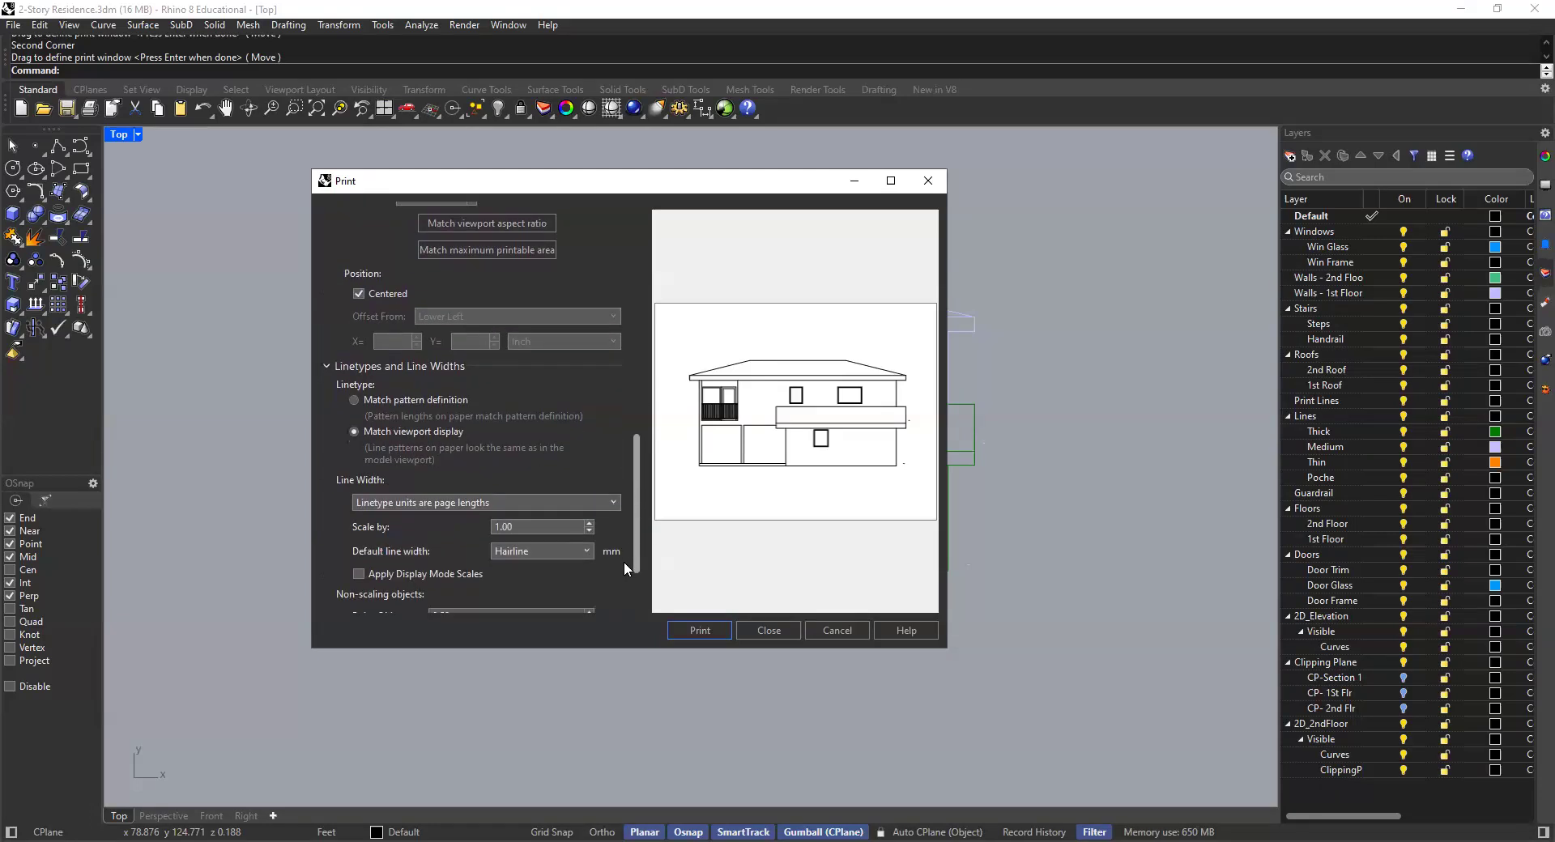
{"action": "scroll", "coordinate": [623, 577], "scroll_direction": "up", "scroll_amount": 8}
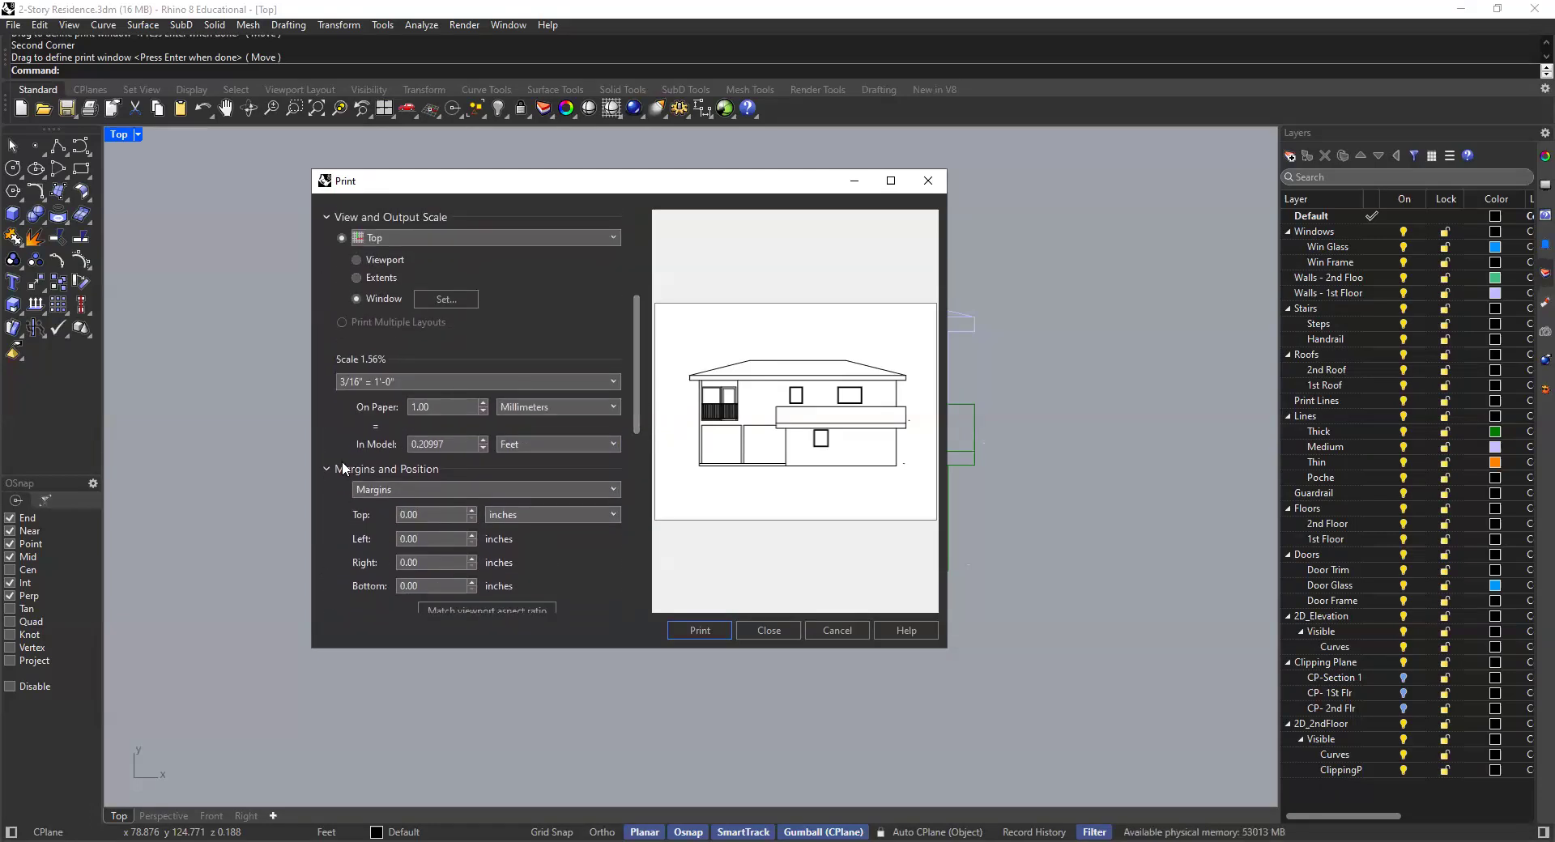
{"action": "left_click", "coordinate": [326, 468]}
{"action": "left_click", "coordinate": [327, 491]}
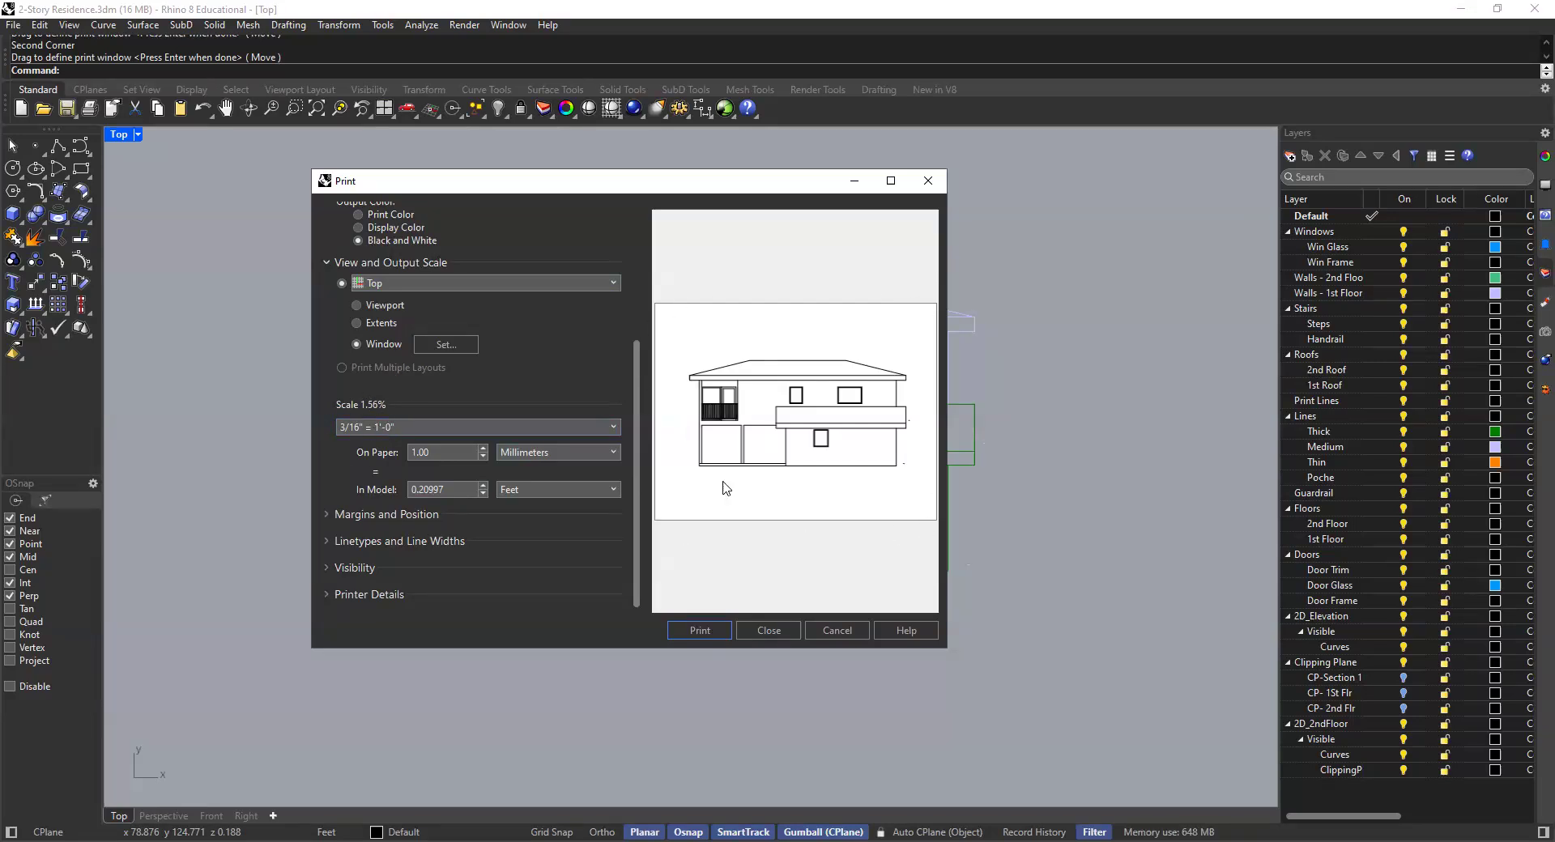
{"action": "left_click", "coordinate": [760, 630]}
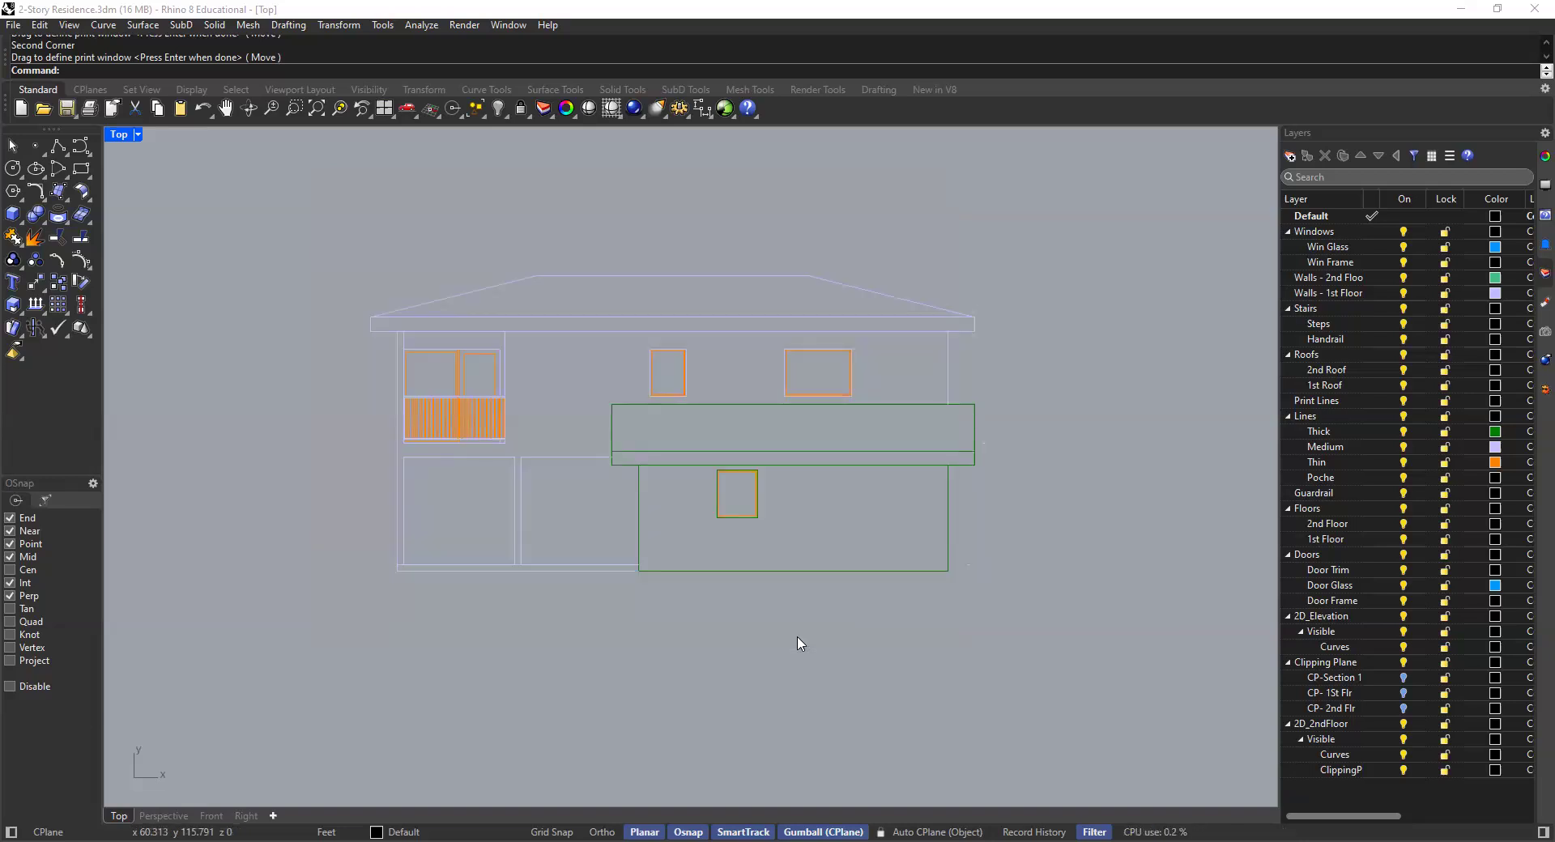
Step: Create a 1 ft high text object reading ELEVATION, output as surfaces, and place it below the exterior elevation
{"action": "scroll", "coordinate": [882, 619], "scroll_direction": "up", "scroll_amount": 2}
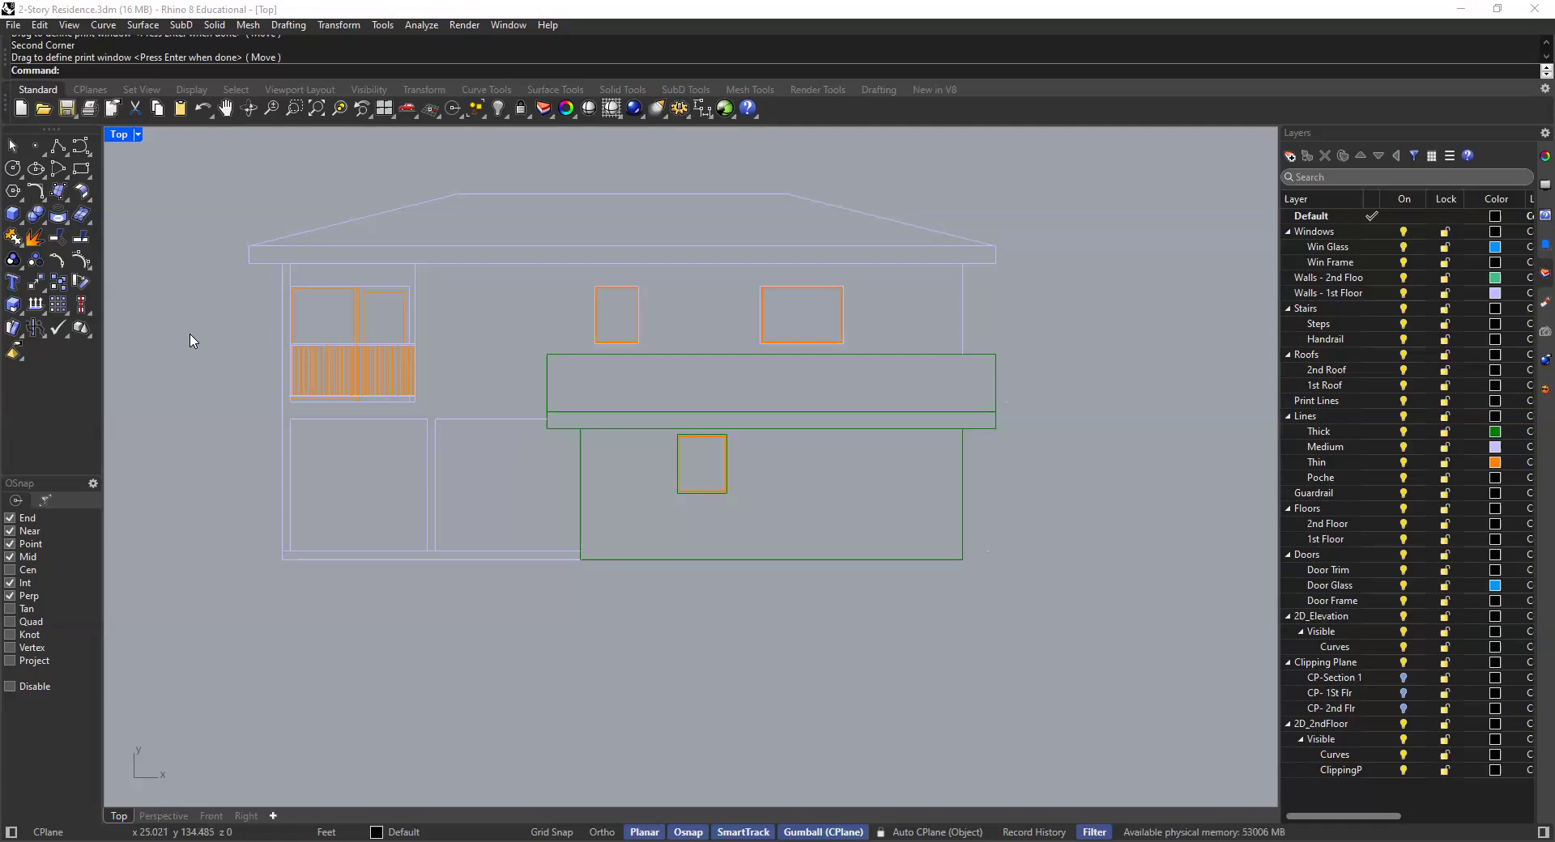
{"action": "left_click", "coordinate": [14, 288]}
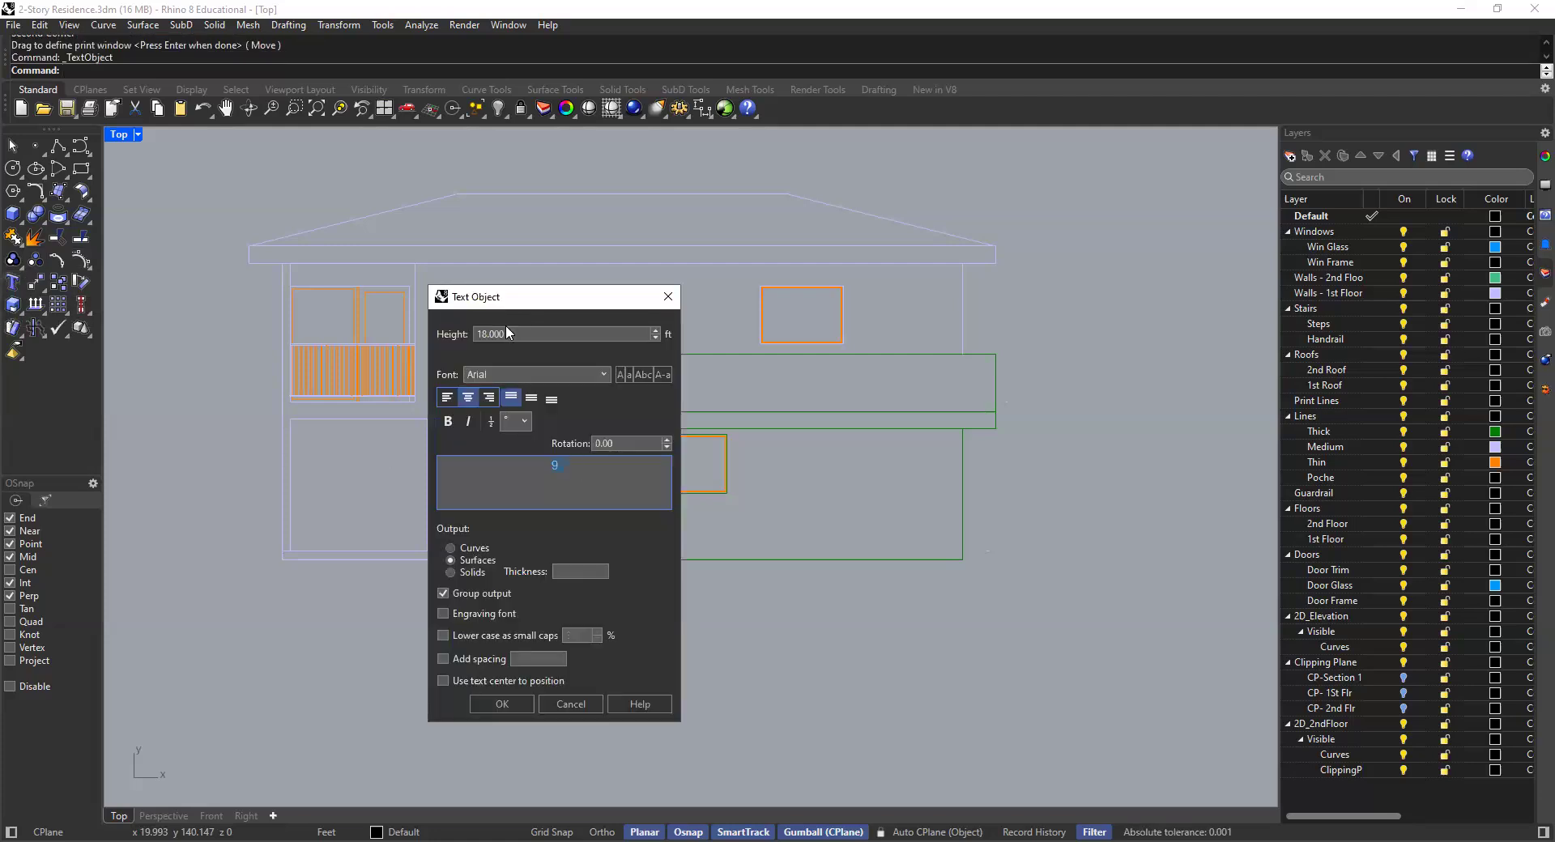
{"action": "type", "text": "ELEVATION"}
{"action": "double_click", "coordinate": [505, 333]}
{"action": "type", "text": "1"}
{"action": "key", "text": "Tab"}
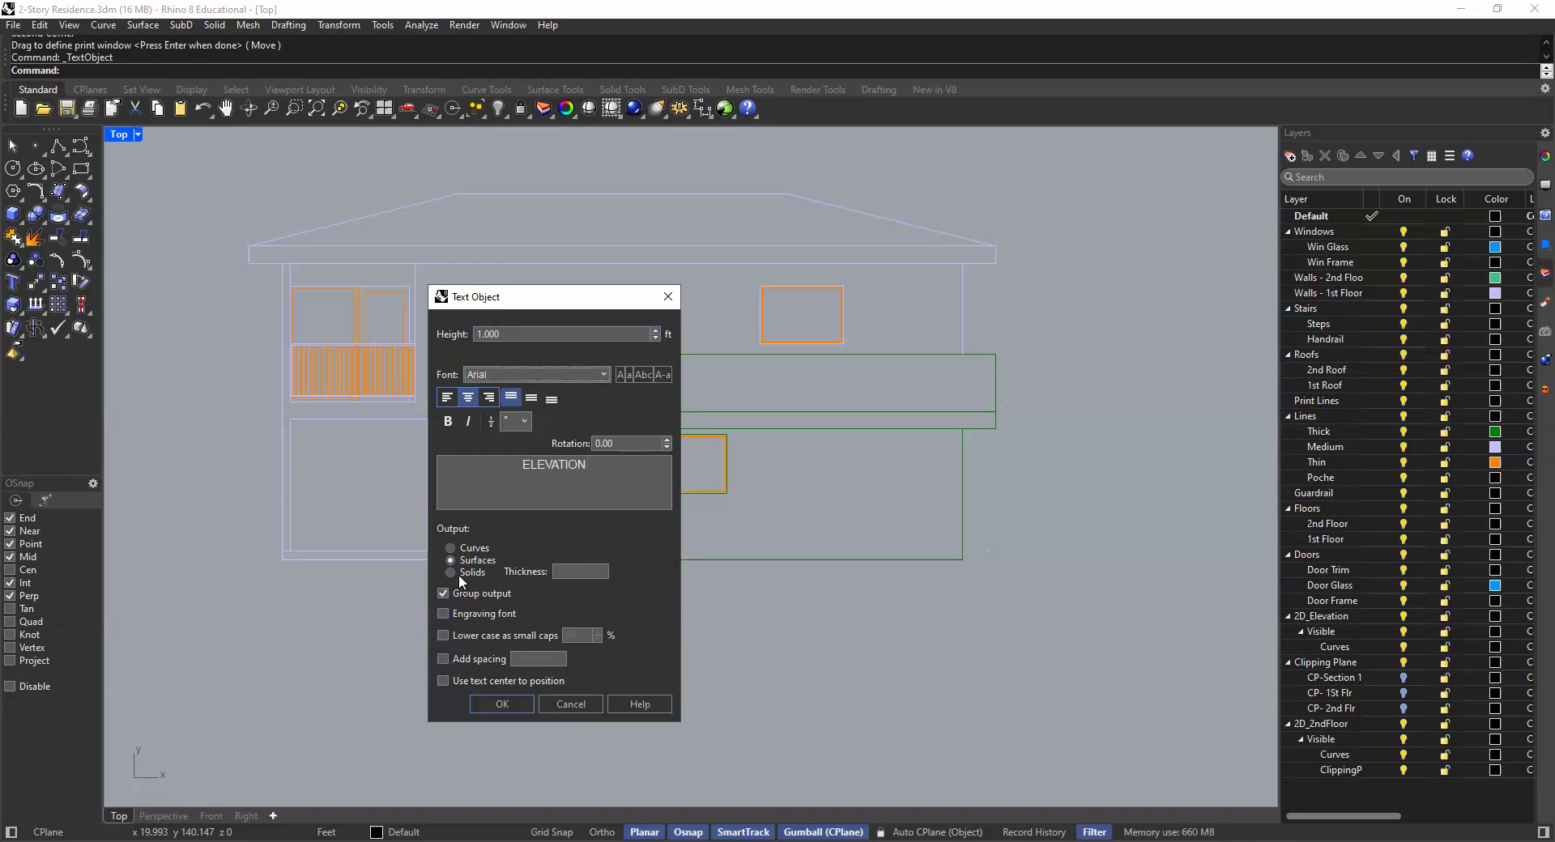
{"action": "left_click", "coordinate": [451, 547]}
{"action": "left_click", "coordinate": [451, 572]}
{"action": "left_click", "coordinate": [452, 560]}
{"action": "left_click", "coordinate": [499, 704]}
{"action": "left_click", "coordinate": [866, 599]}
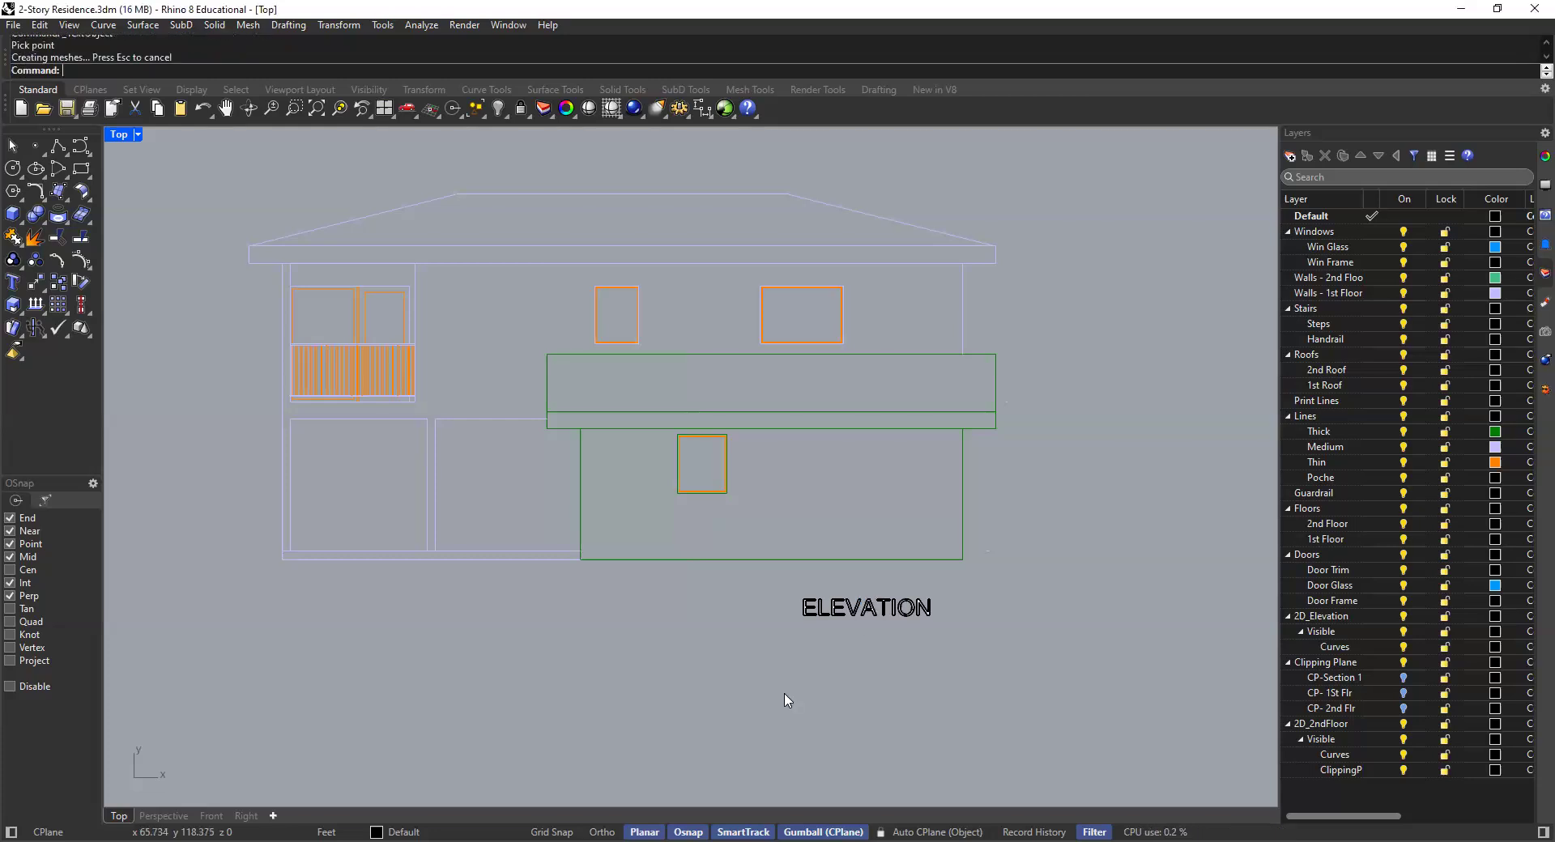
Step: Examine the ELEVATION text object up close, selecting it to check how its letters are built
{"action": "scroll", "coordinate": [868, 620], "scroll_direction": "up", "scroll_amount": 1}
{"action": "scroll", "coordinate": [866, 623], "scroll_direction": "up", "scroll_amount": 2}
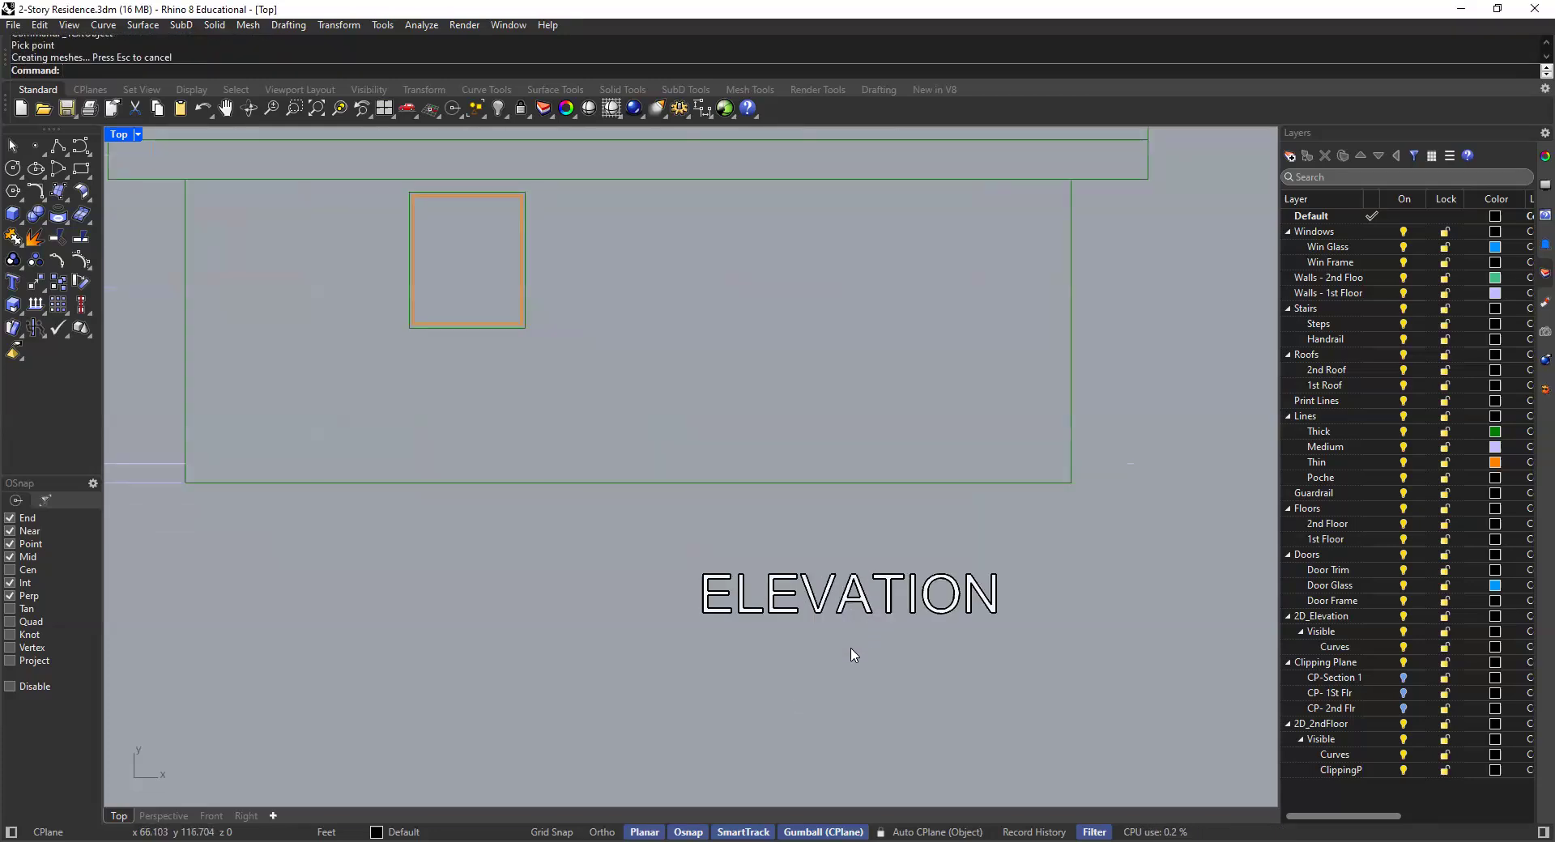
{"action": "scroll", "coordinate": [850, 653], "scroll_direction": "up", "scroll_amount": 2}
{"action": "scroll", "coordinate": [928, 485], "scroll_direction": "down", "scroll_amount": 1}
{"action": "scroll", "coordinate": [805, 489], "scroll_direction": "down", "scroll_amount": 1}
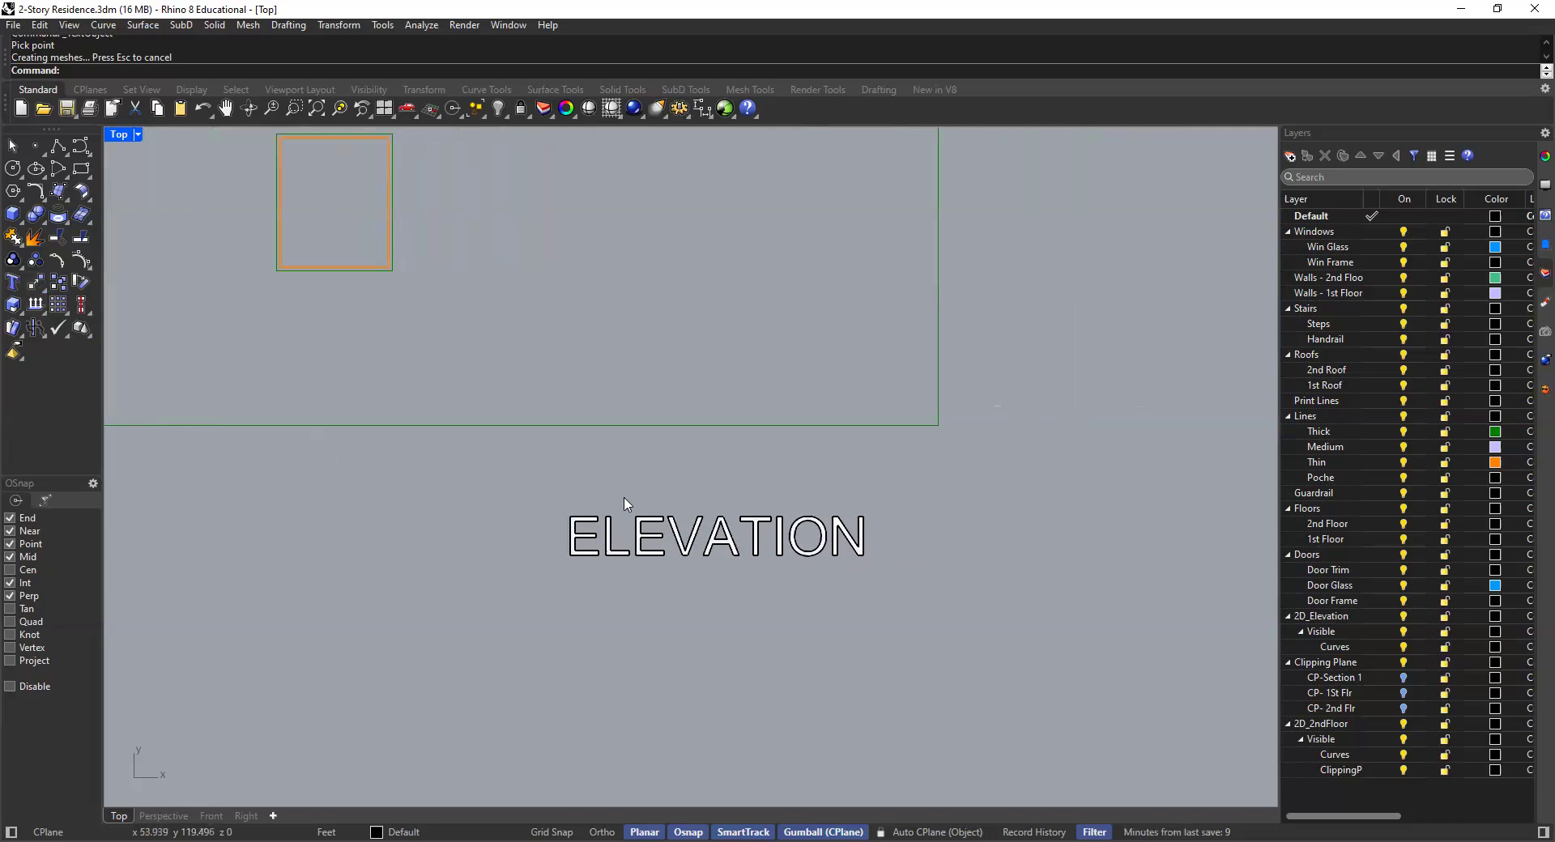
{"action": "left_click", "coordinate": [678, 544]}
{"action": "left_click", "coordinate": [688, 487]}
{"action": "left_click", "coordinate": [695, 551]}
{"action": "left_click", "coordinate": [647, 484]}
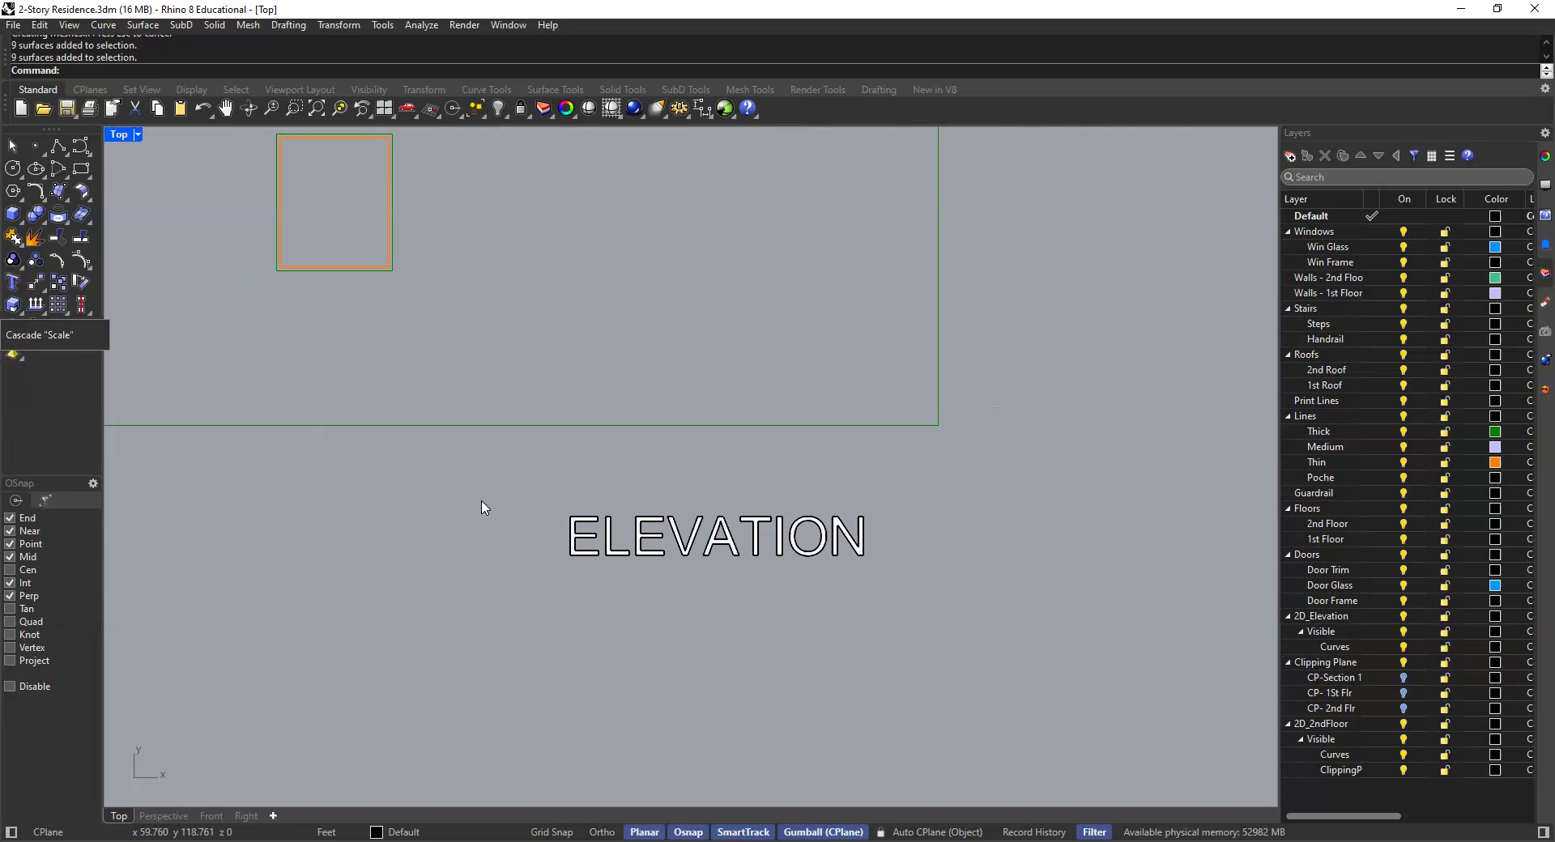
{"action": "scroll", "coordinate": [661, 578], "scroll_direction": "up", "scroll_amount": 4}
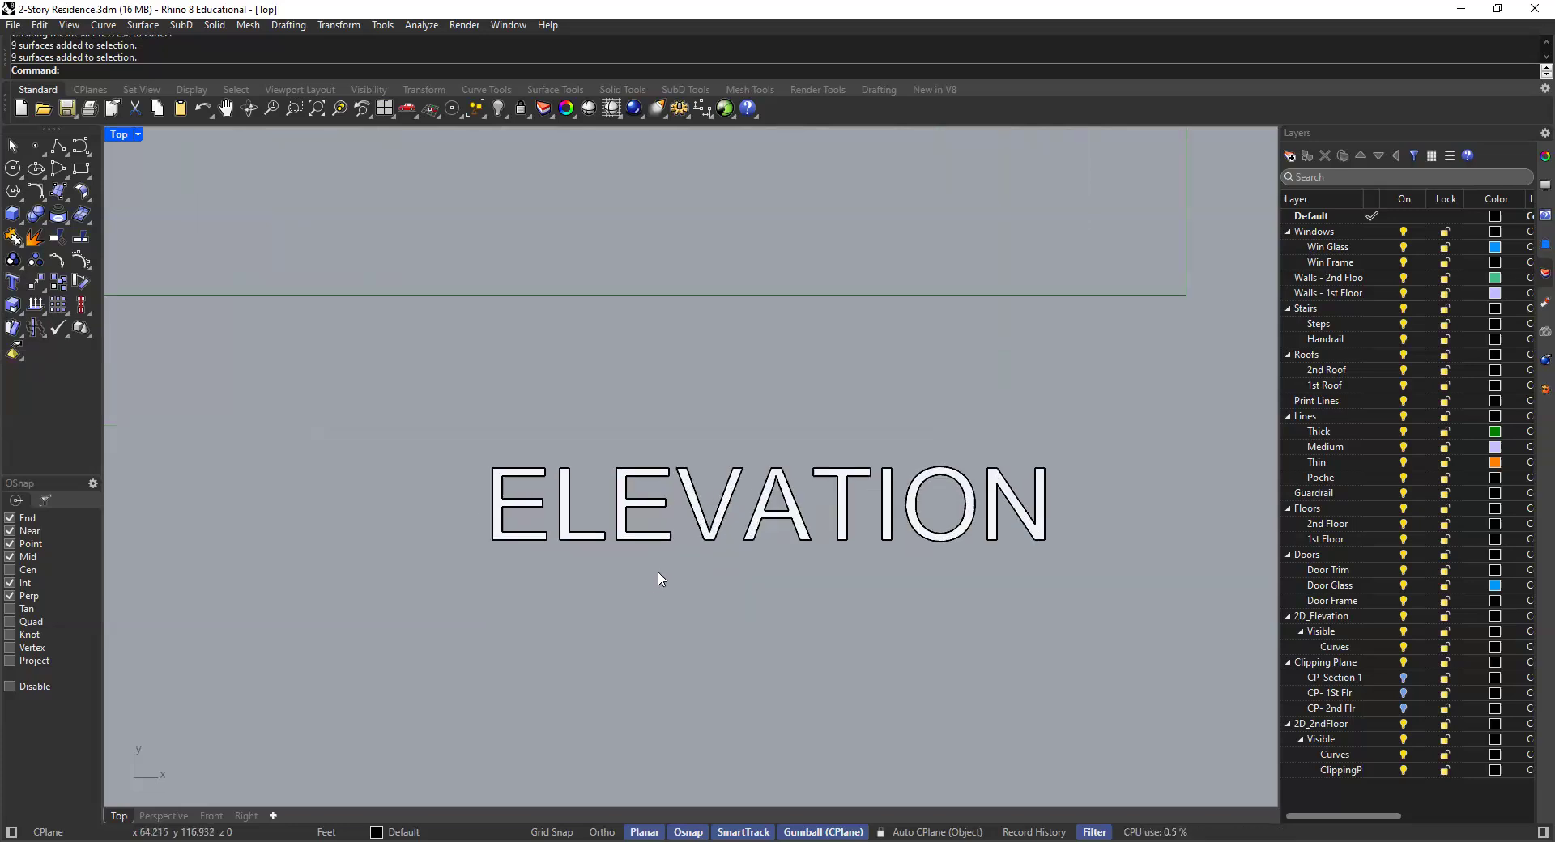
{"action": "left_click", "coordinate": [663, 490]}
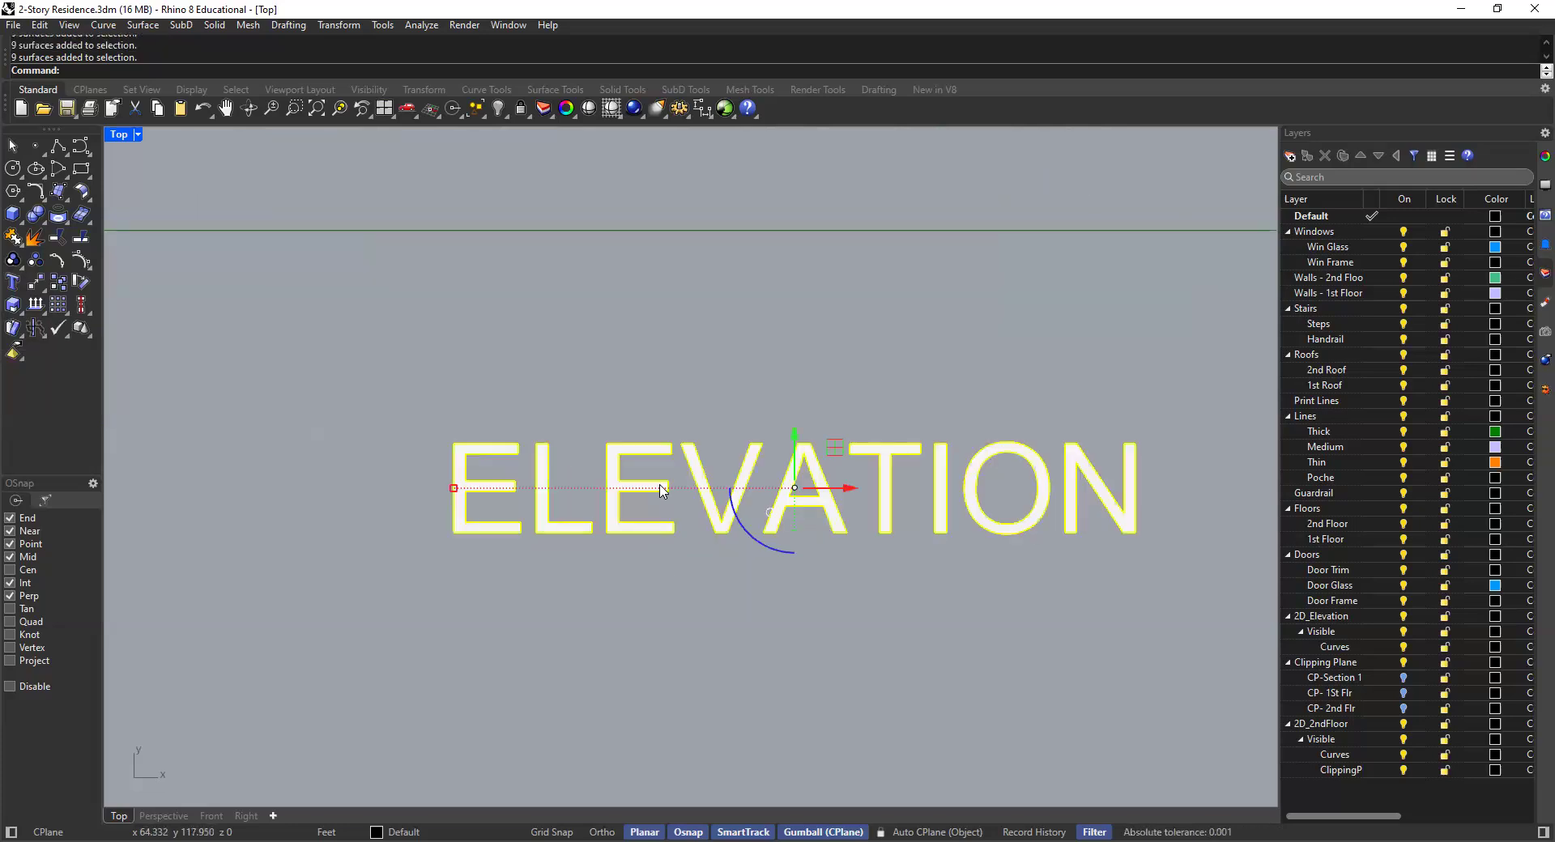
{"action": "left_click", "coordinate": [642, 422]}
{"action": "left_click", "coordinate": [640, 448]}
{"action": "key", "text": "Escape"}
{"action": "scroll", "coordinate": [696, 431], "scroll_direction": "down", "scroll_amount": 8}
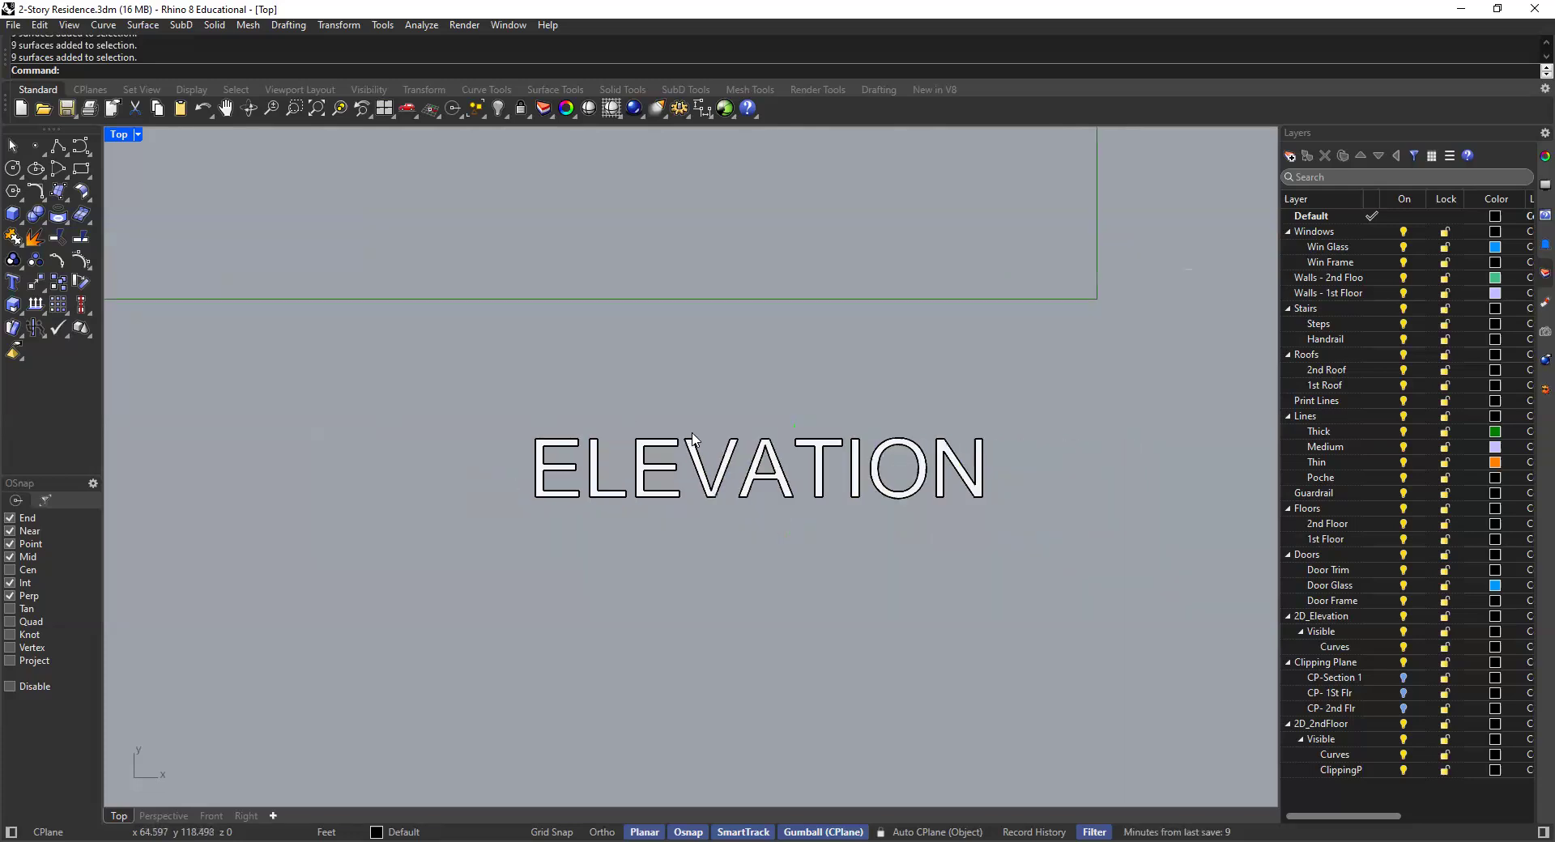
{"action": "scroll", "coordinate": [716, 436], "scroll_direction": "up", "scroll_amount": 5}
{"action": "left_click", "coordinate": [711, 454]}
{"action": "left_click", "coordinate": [566, 405]}
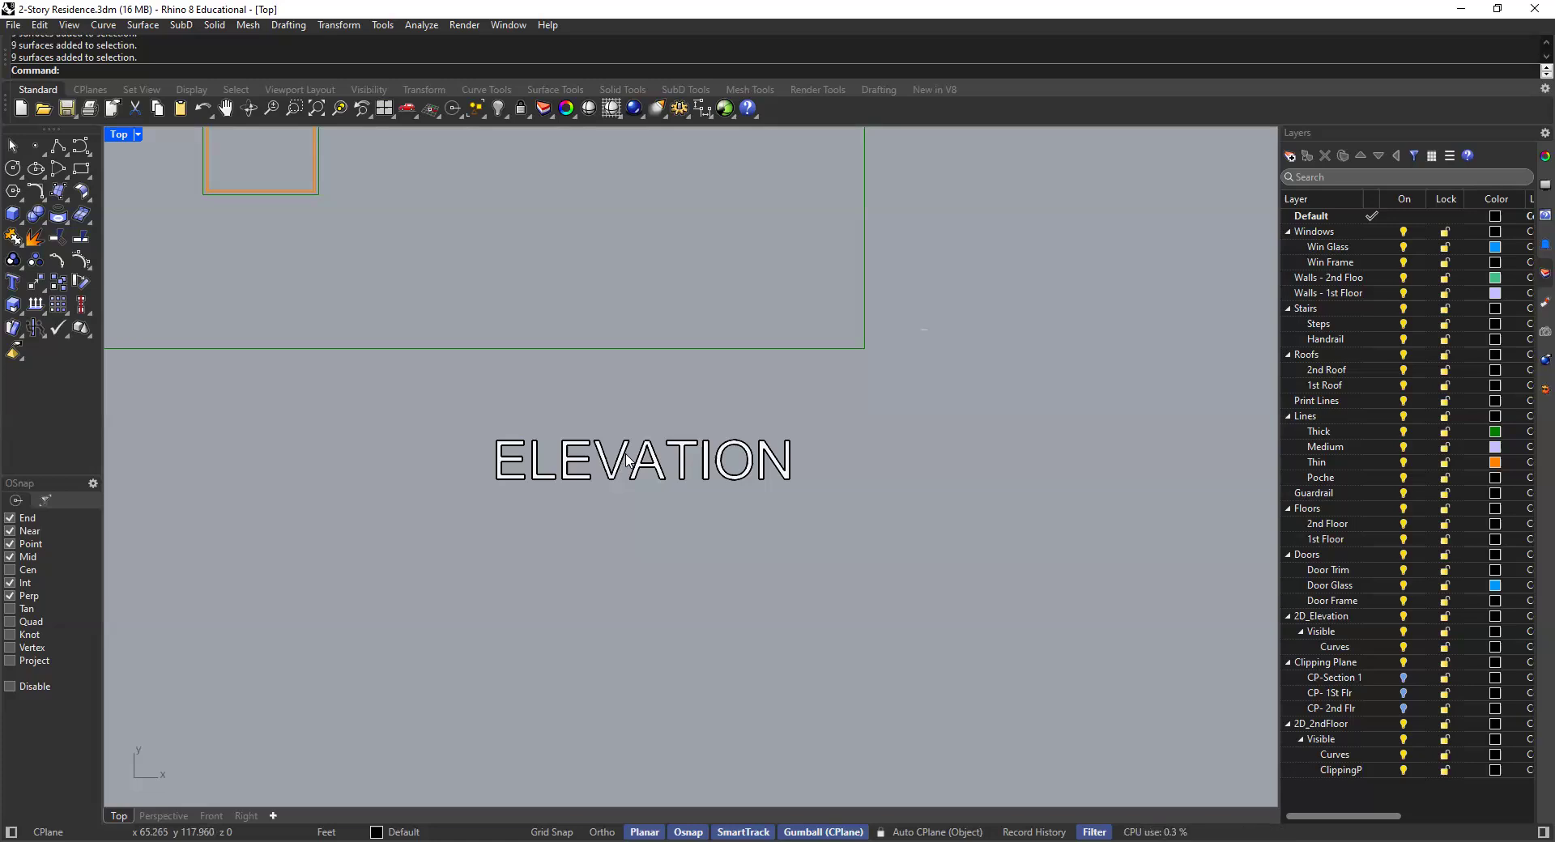
{"action": "left_click", "coordinate": [625, 467]}
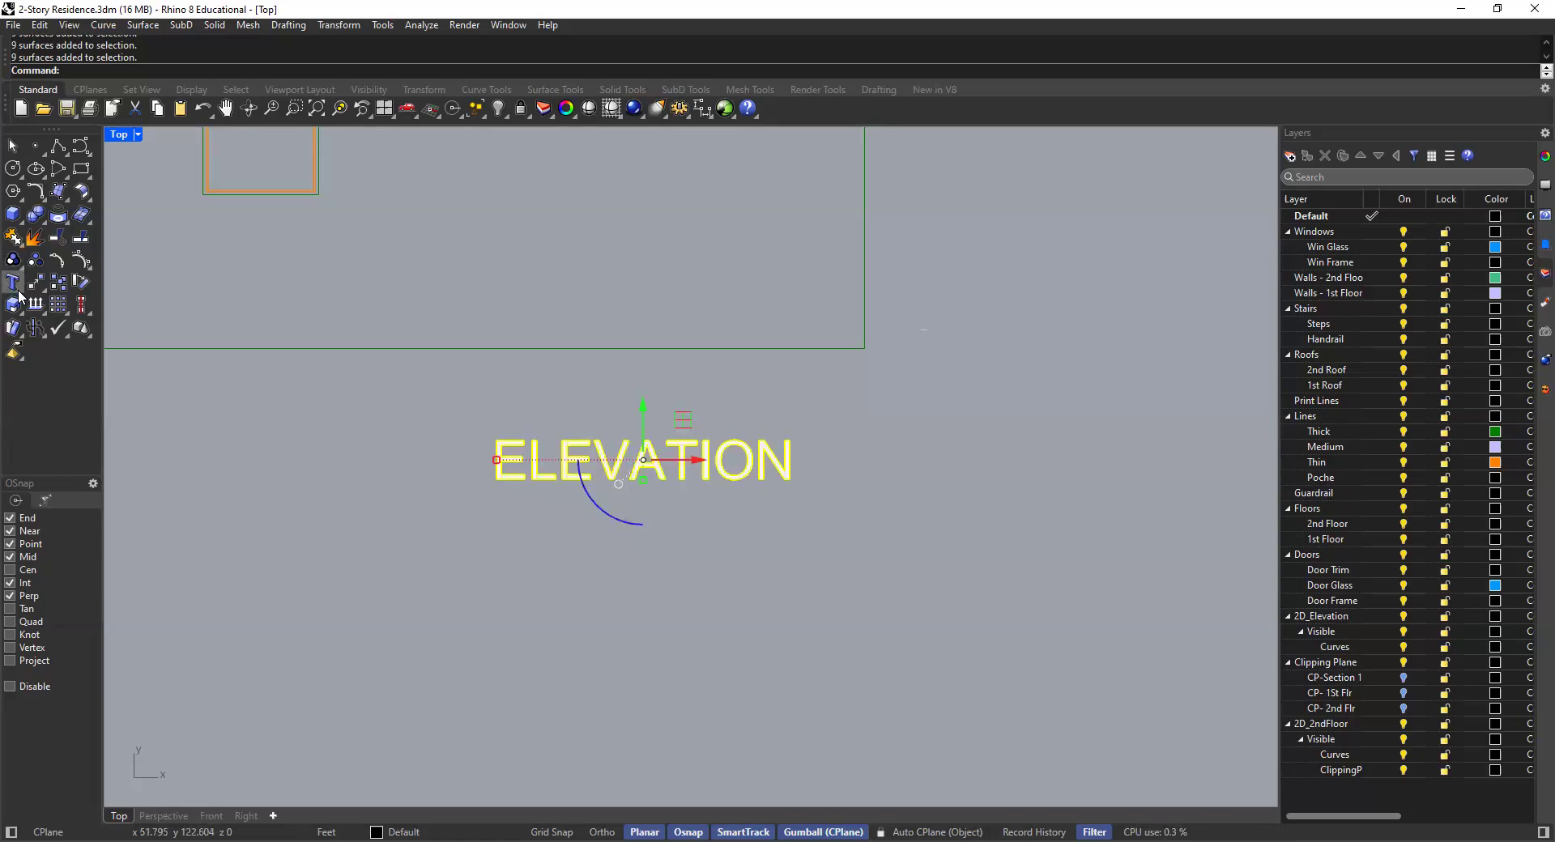
{"action": "key", "text": "Escape"}
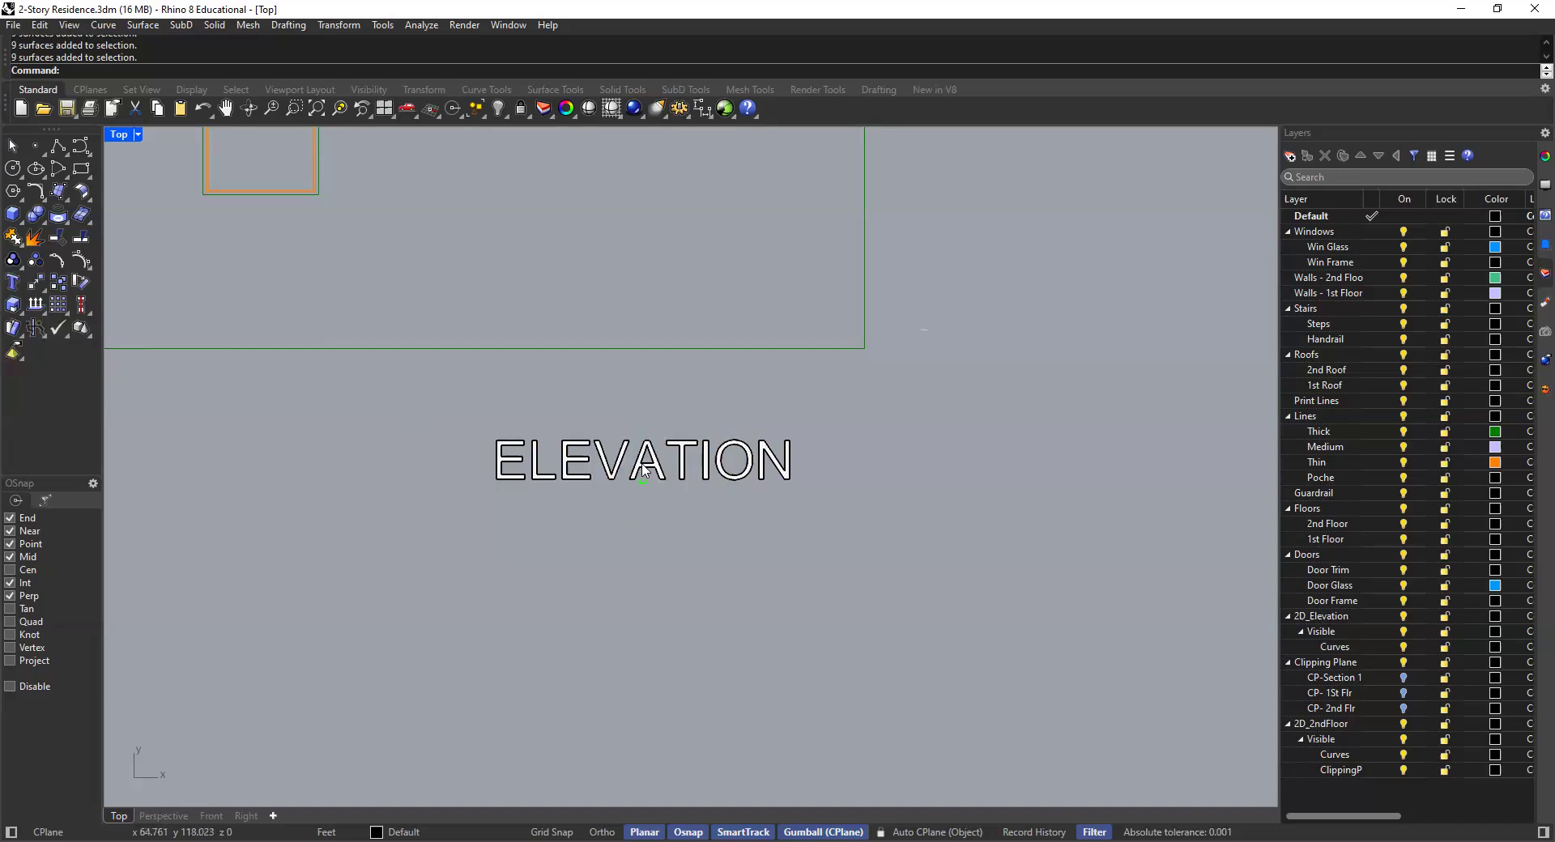
{"action": "left_click", "coordinate": [645, 461]}
{"action": "key", "text": "Escape"}
{"action": "scroll", "coordinate": [621, 486], "scroll_direction": "up", "scroll_amount": 8}
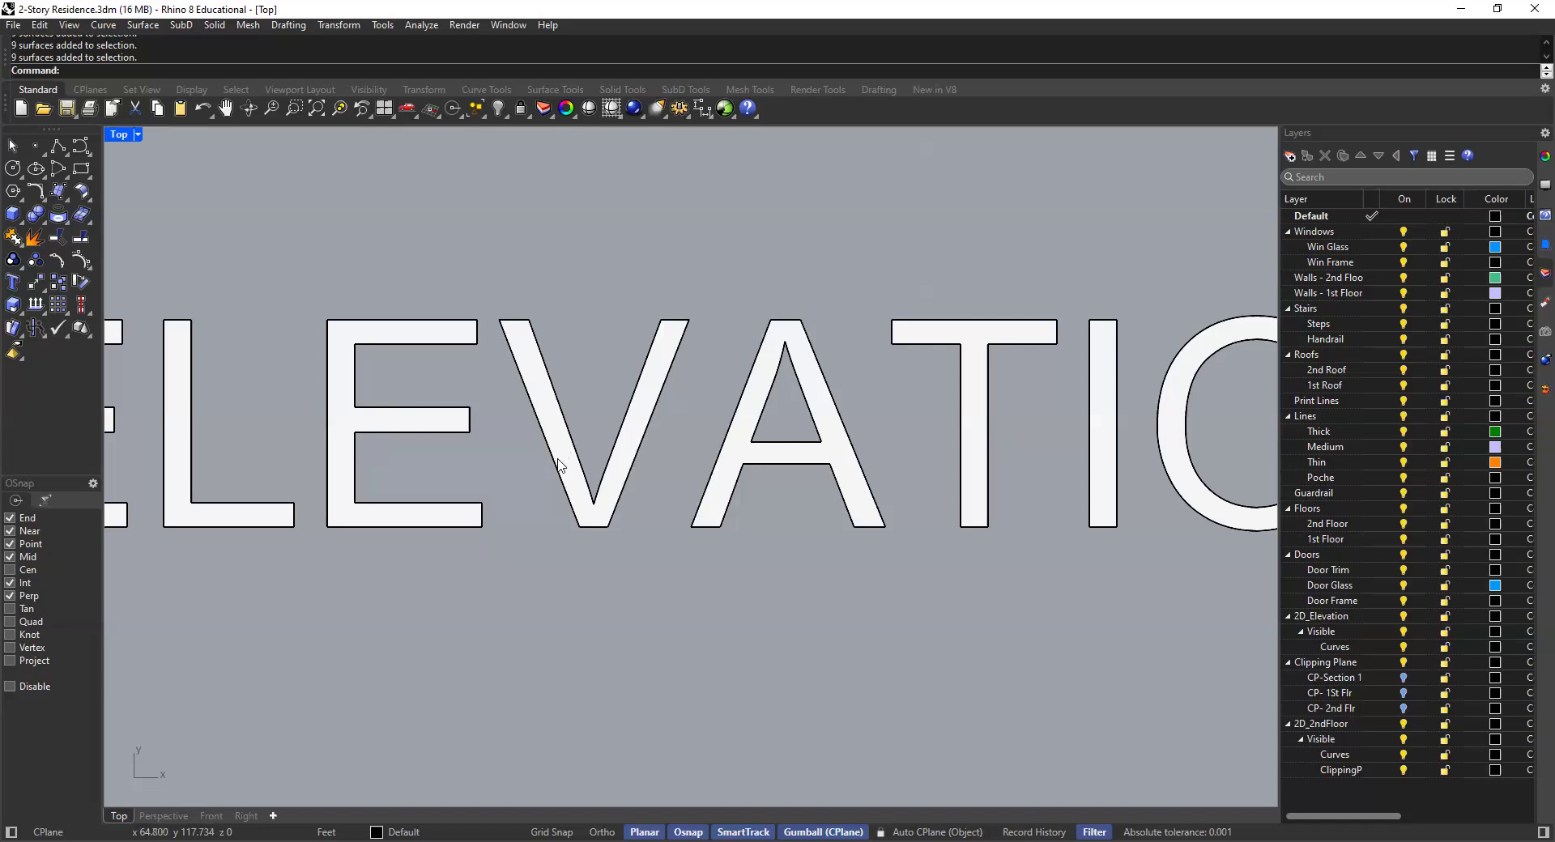
Step: Delete the ELEVATION text object below the exterior elevation
{"action": "scroll", "coordinate": [558, 463], "scroll_direction": "down", "scroll_amount": 10}
{"action": "scroll", "coordinate": [699, 415], "scroll_direction": "down", "scroll_amount": 1}
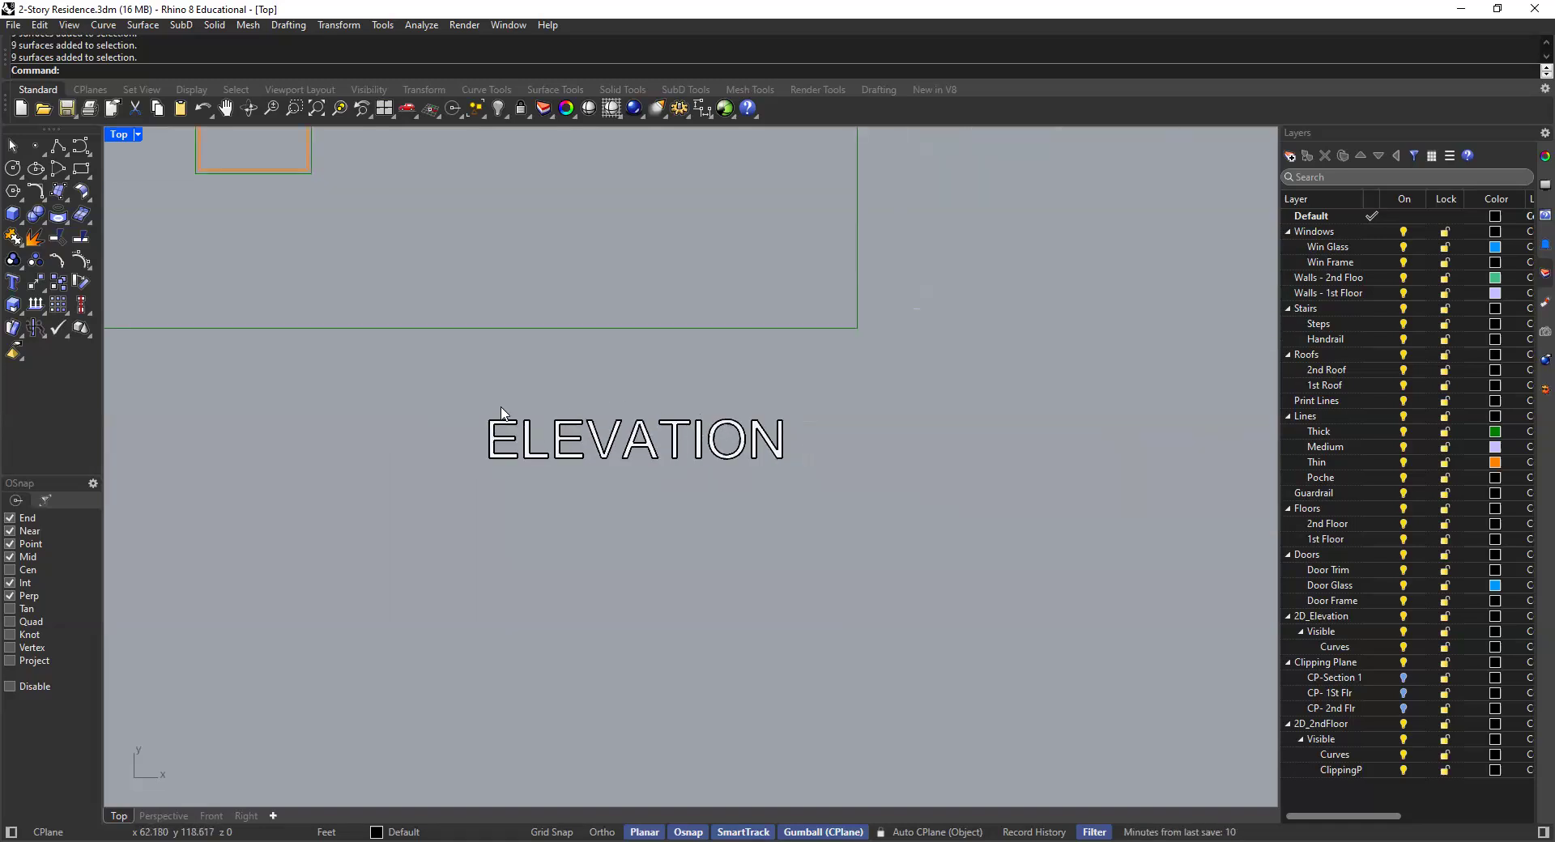
{"action": "left_click", "coordinate": [611, 432]}
{"action": "key", "text": "Delete"}
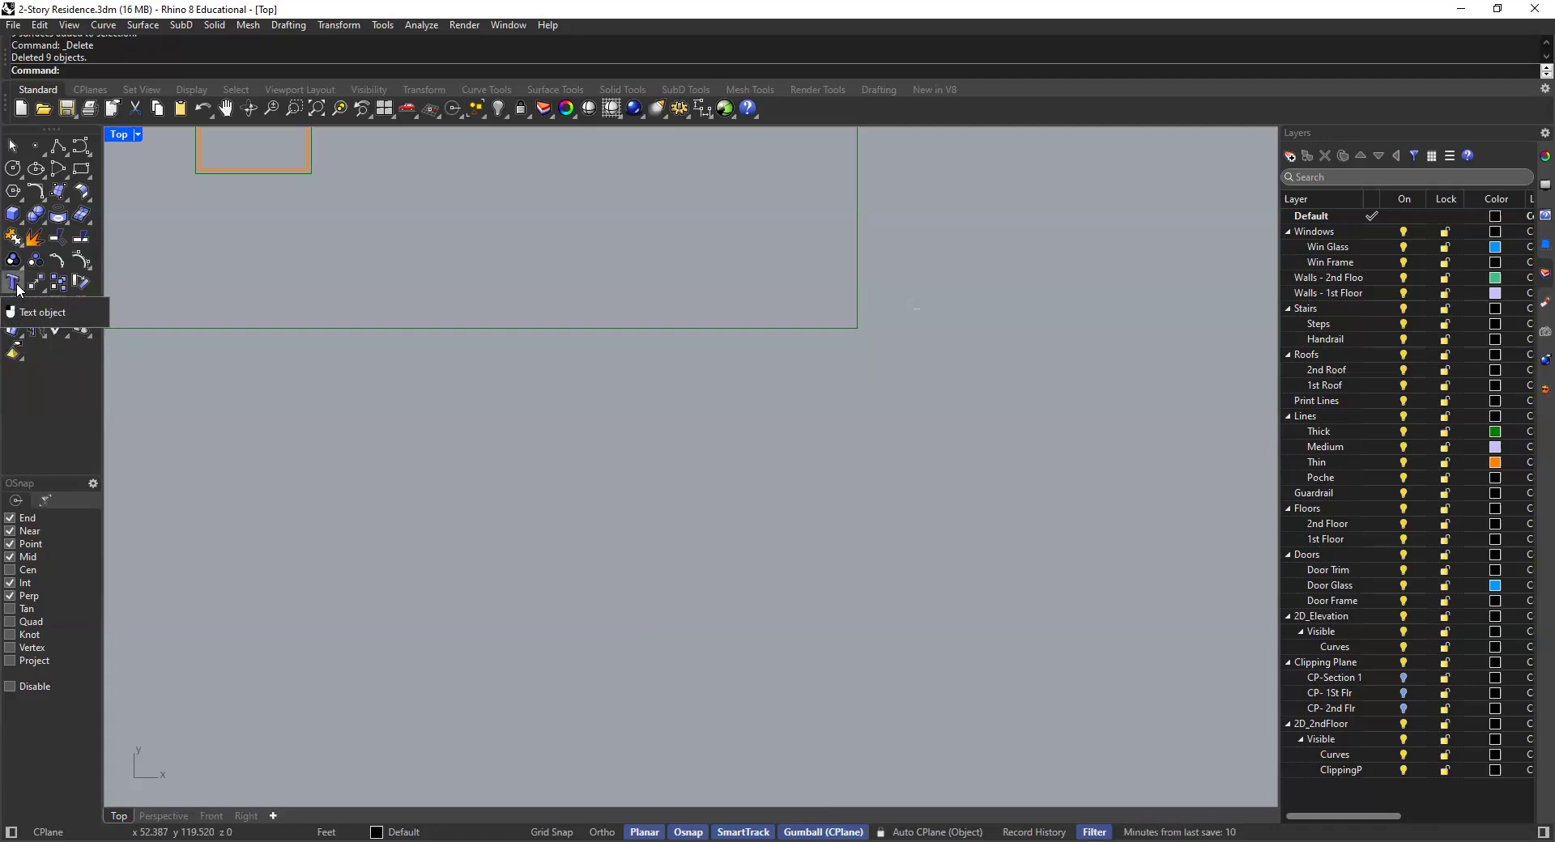
{"action": "type", "text": "Text"}
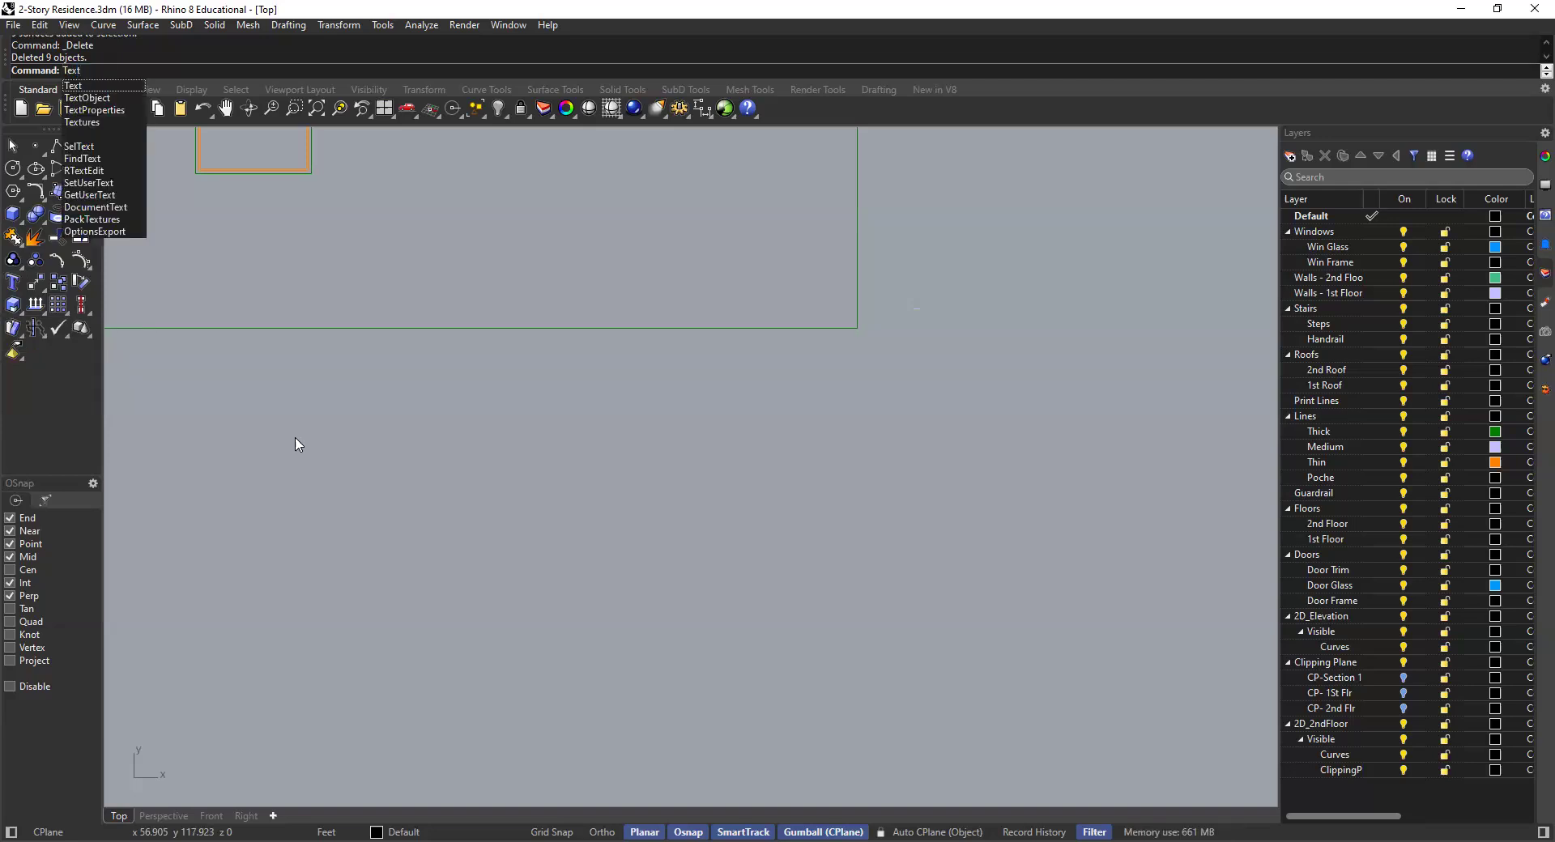
{"action": "left_click", "coordinate": [81, 87]}
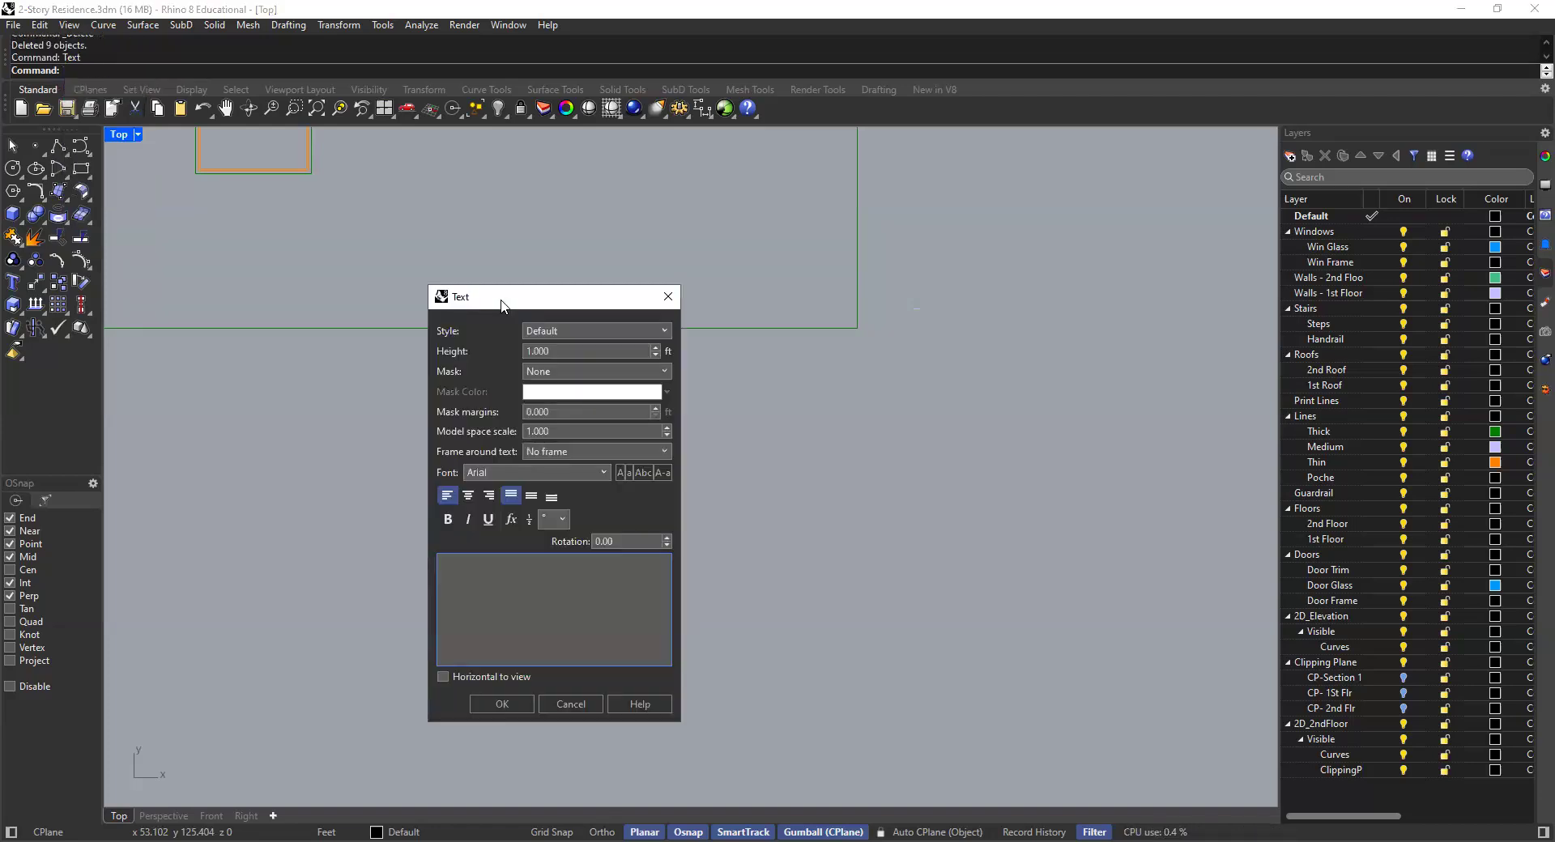
{"action": "left_click_drag", "start_coordinate": [498, 298], "coordinate": [260, 210]}
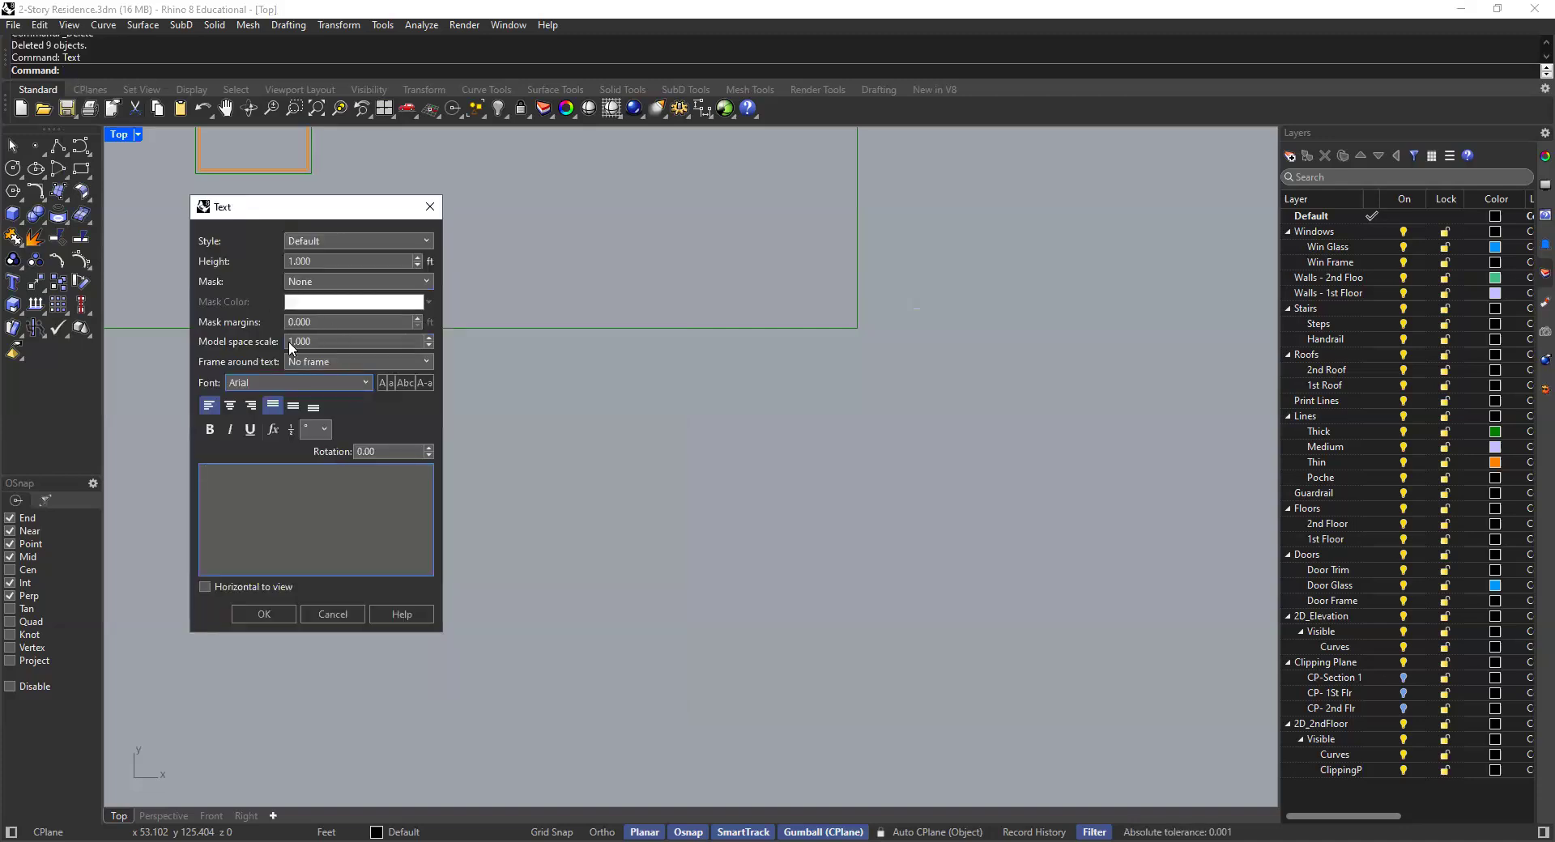
{"action": "type", "text": "ELEVATION"}
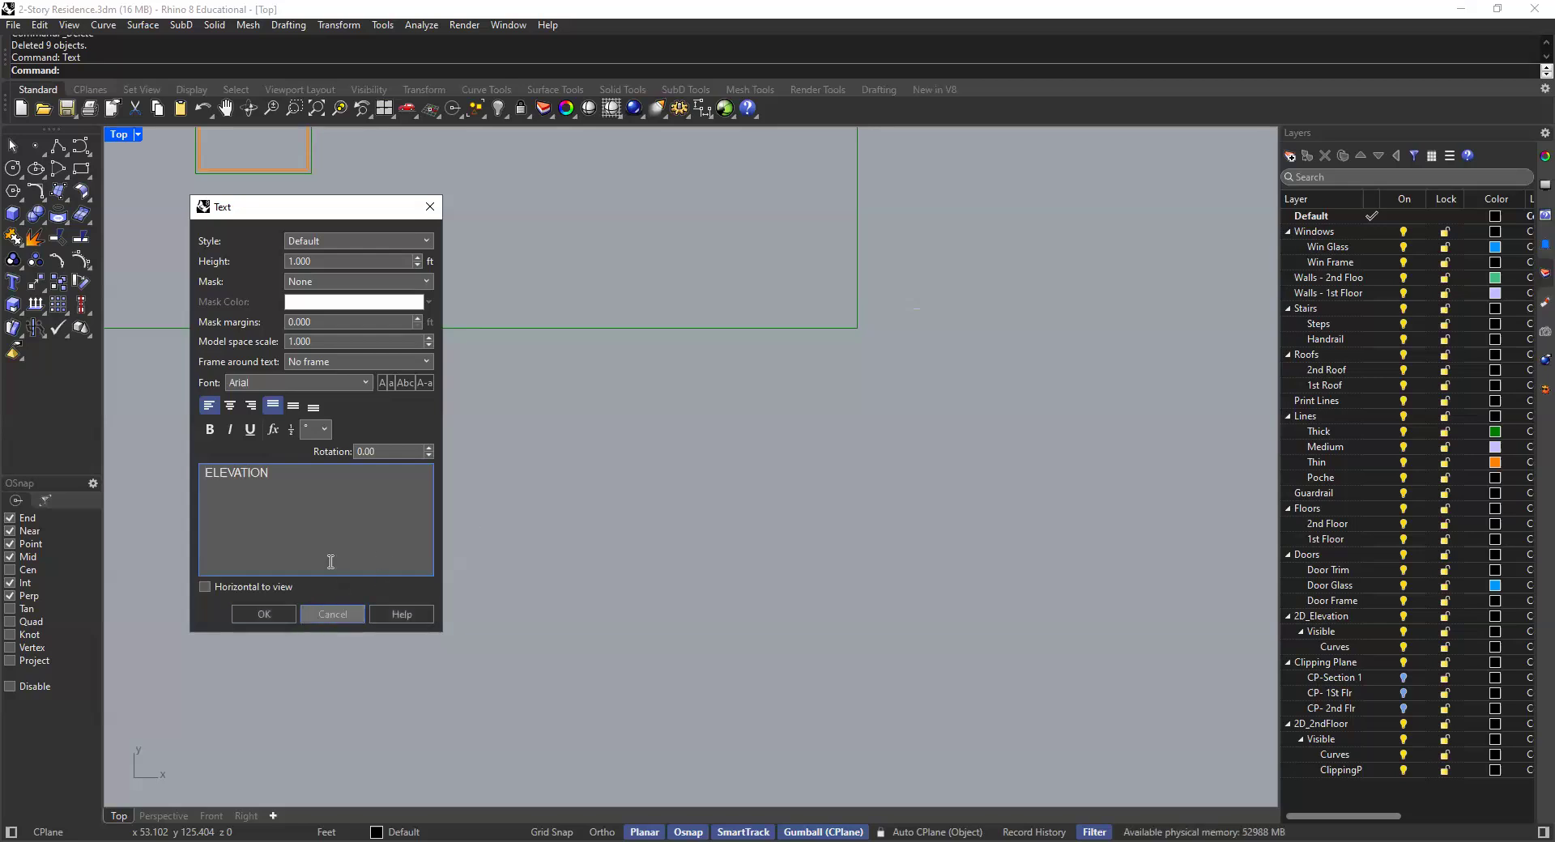
{"action": "left_click", "coordinate": [430, 207]}
{"action": "scroll", "coordinate": [573, 295], "scroll_direction": "down", "scroll_amount": 5}
{"action": "scroll", "coordinate": [506, 474], "scroll_direction": "up", "scroll_amount": 3}
{"action": "scroll", "coordinate": [486, 498], "scroll_direction": "down", "scroll_amount": 1}
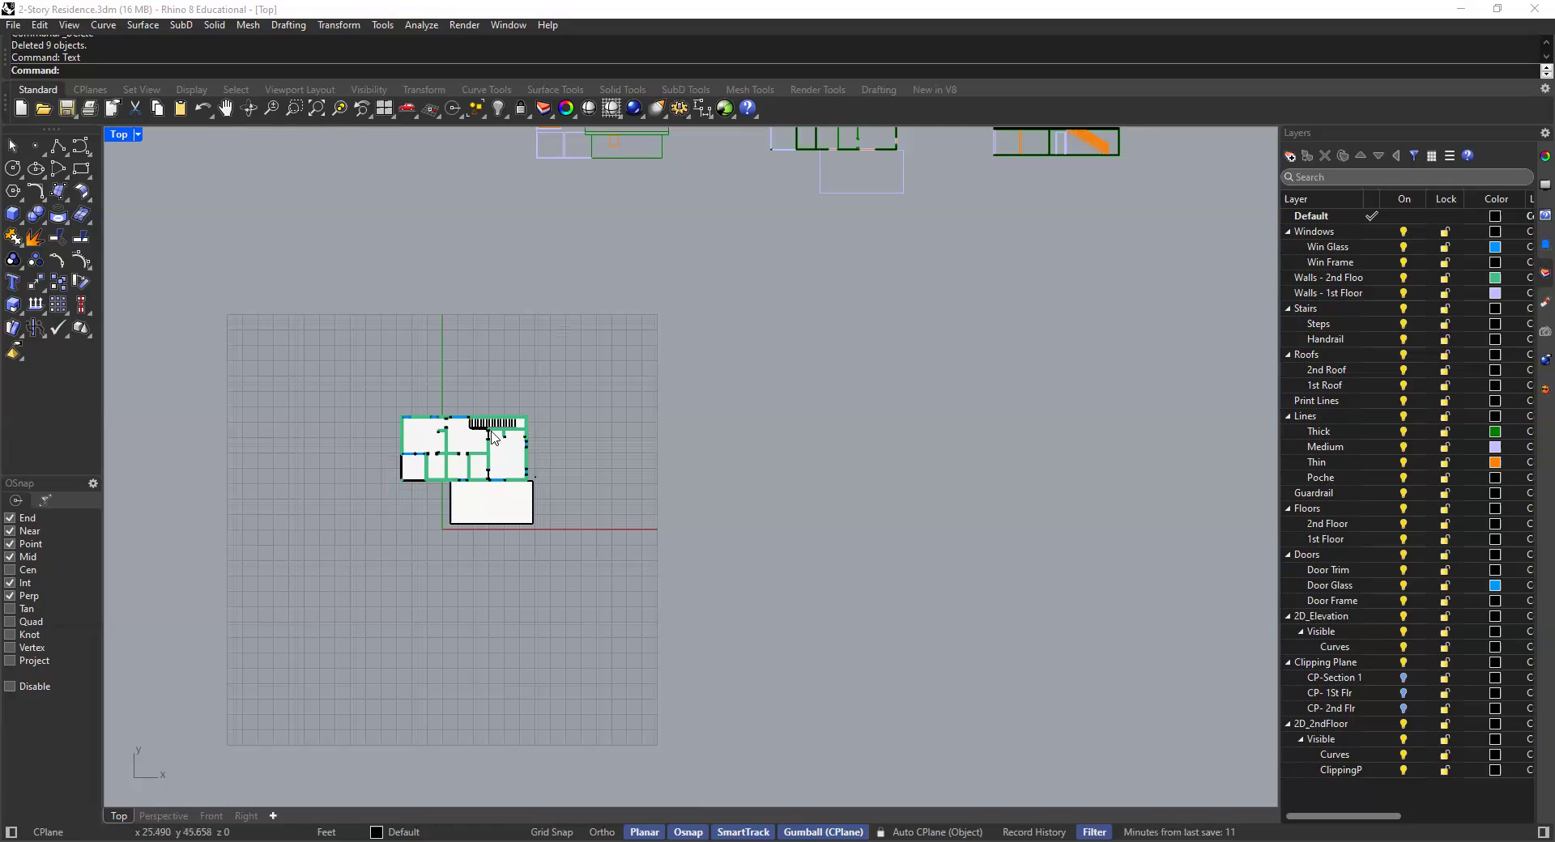
{"action": "scroll", "coordinate": [474, 461], "scroll_direction": "up", "scroll_amount": 1}
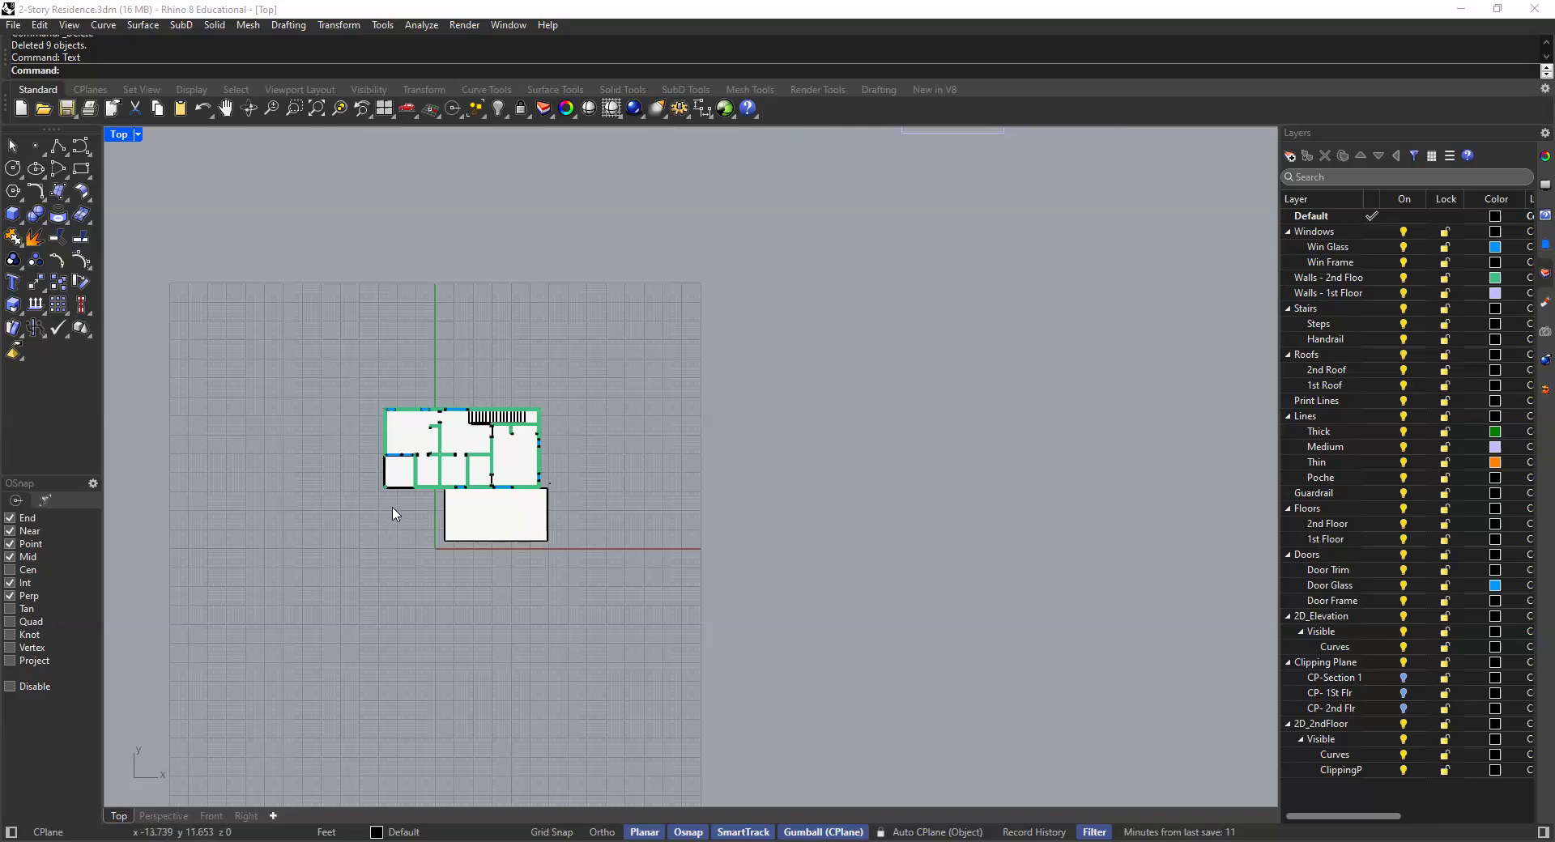
Step: Create a 1 ft high Arial text annotation reading SOUTH ELEVATION and place it below the exterior elevation
{"action": "scroll", "coordinate": [487, 524], "scroll_direction": "down", "scroll_amount": 8}
{"action": "scroll", "coordinate": [565, 340], "scroll_direction": "up", "scroll_amount": 14}
{"action": "type", "text": "Text"}
{"action": "key", "text": "Return"}
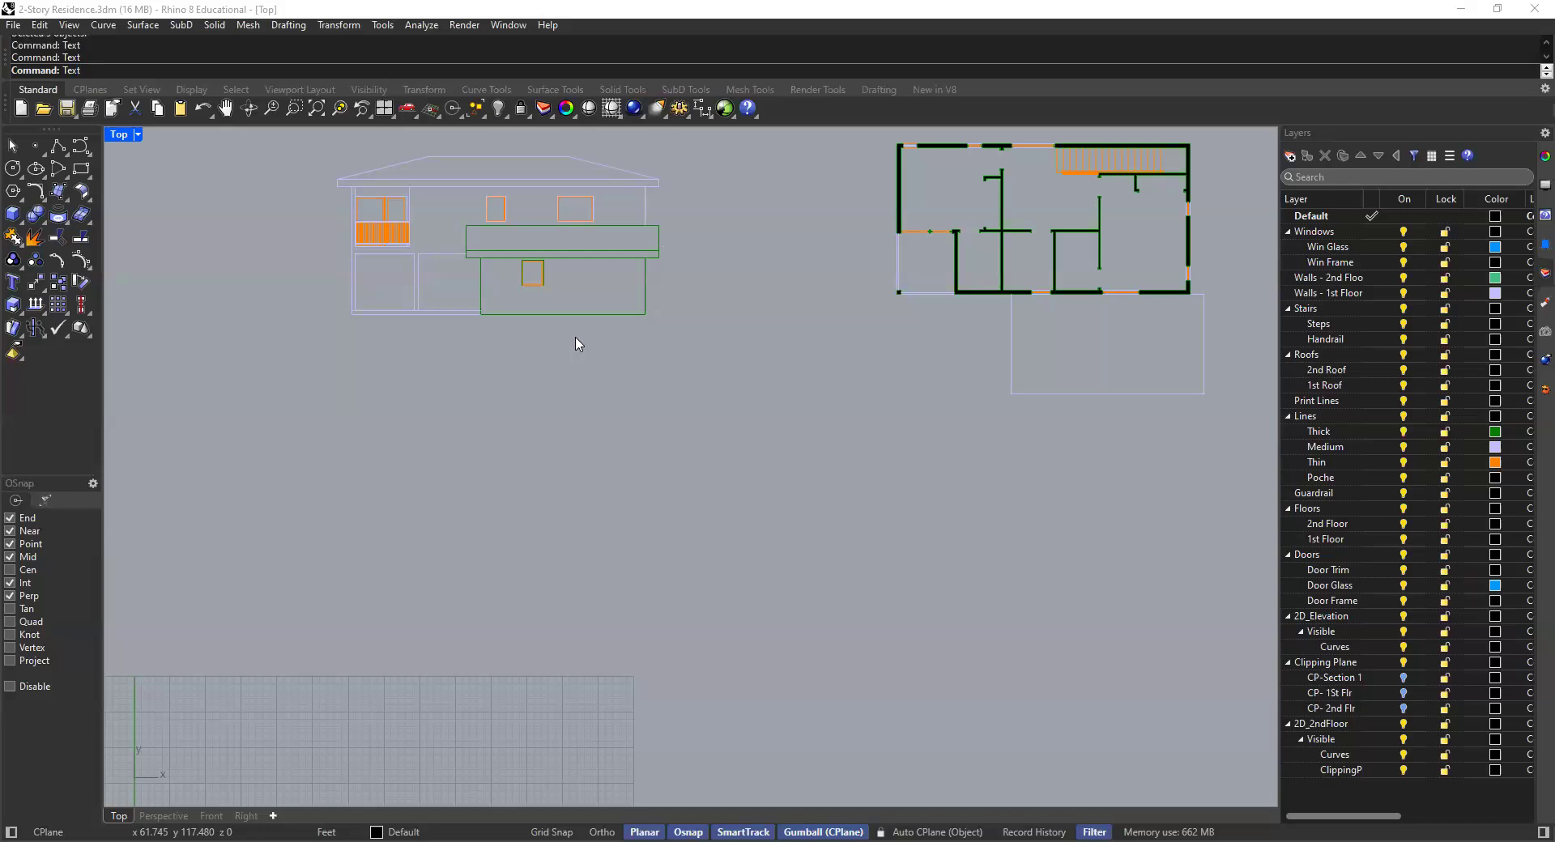
{"action": "left_click", "coordinate": [206, 477]}
{"action": "type", "text": "sOUTH ELEVATION"}
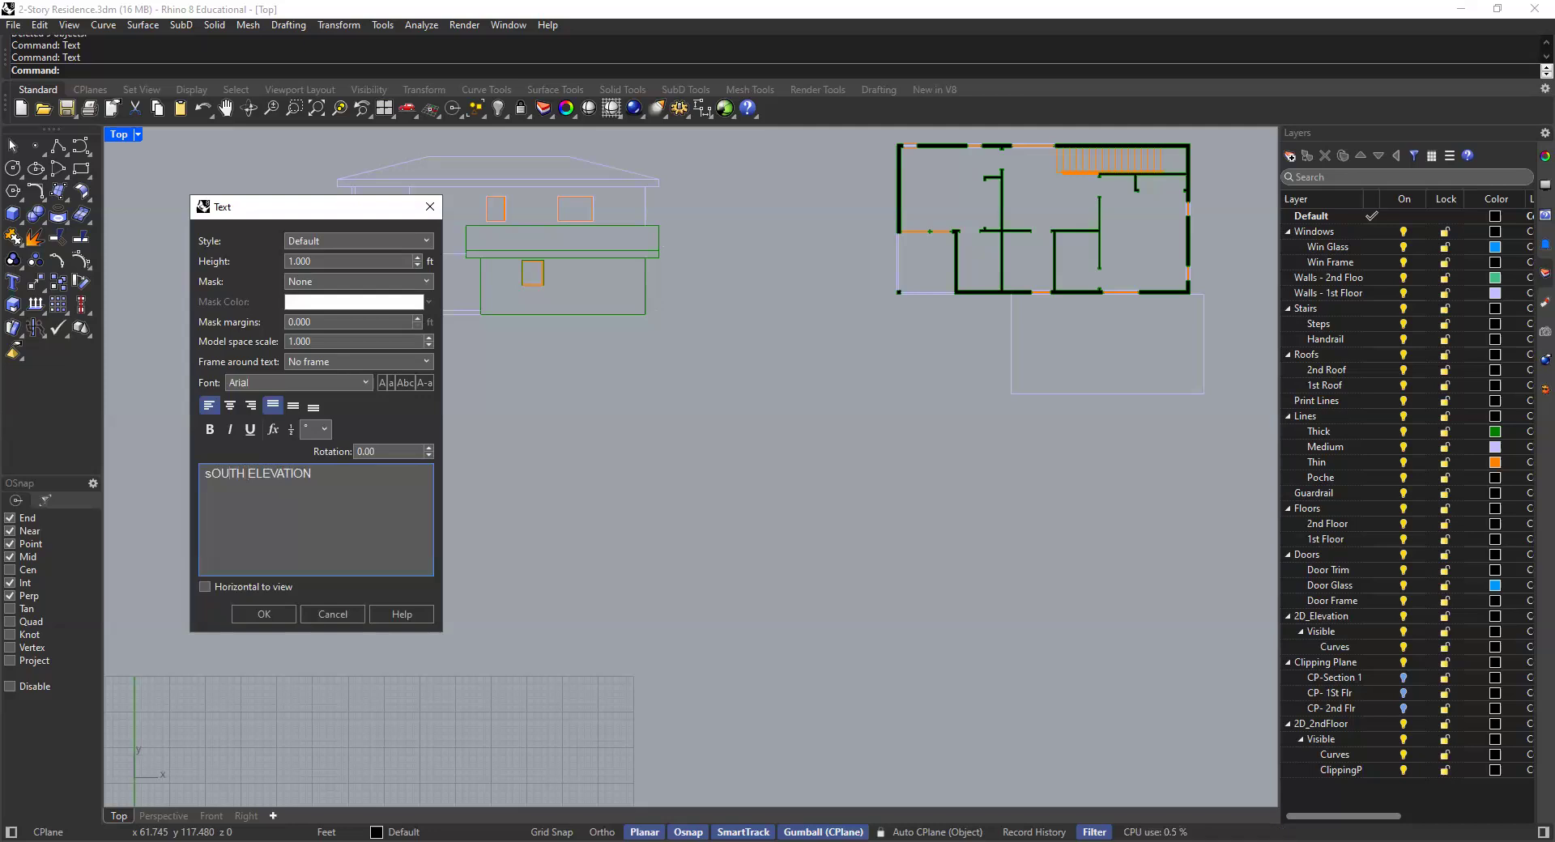
{"action": "key", "text": "Left"}
{"action": "key", "text": "Left"}
{"action": "key", "text": "Left"}
{"action": "key", "text": "Left"}
{"action": "key", "text": "BackSpace"}
{"action": "type", "text": "S"}
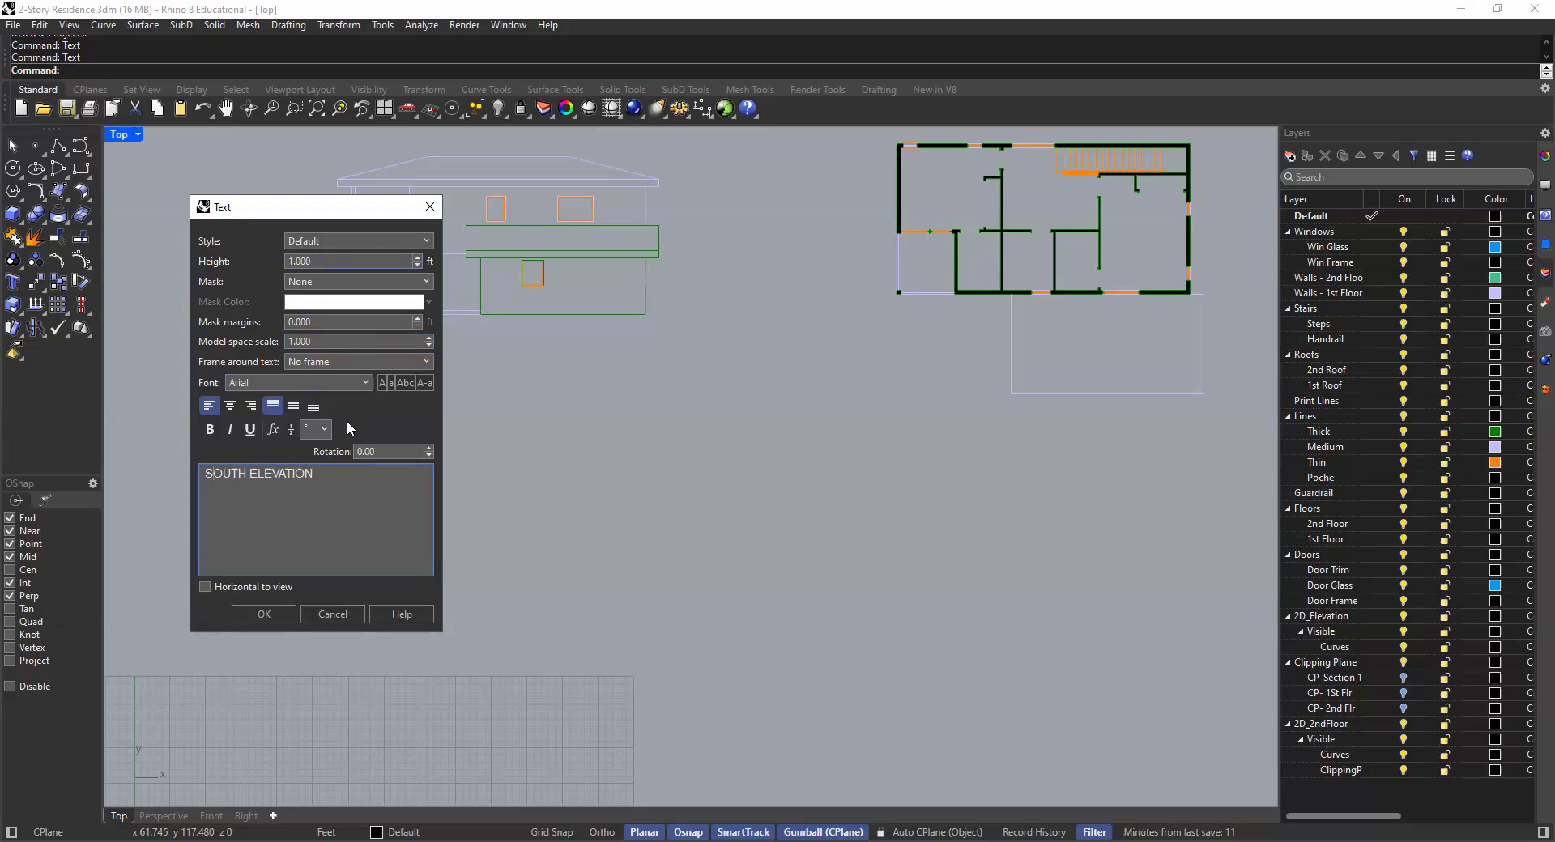
{"action": "left_click", "coordinate": [263, 615]}
{"action": "scroll", "coordinate": [559, 328], "scroll_direction": "up", "scroll_amount": 5}
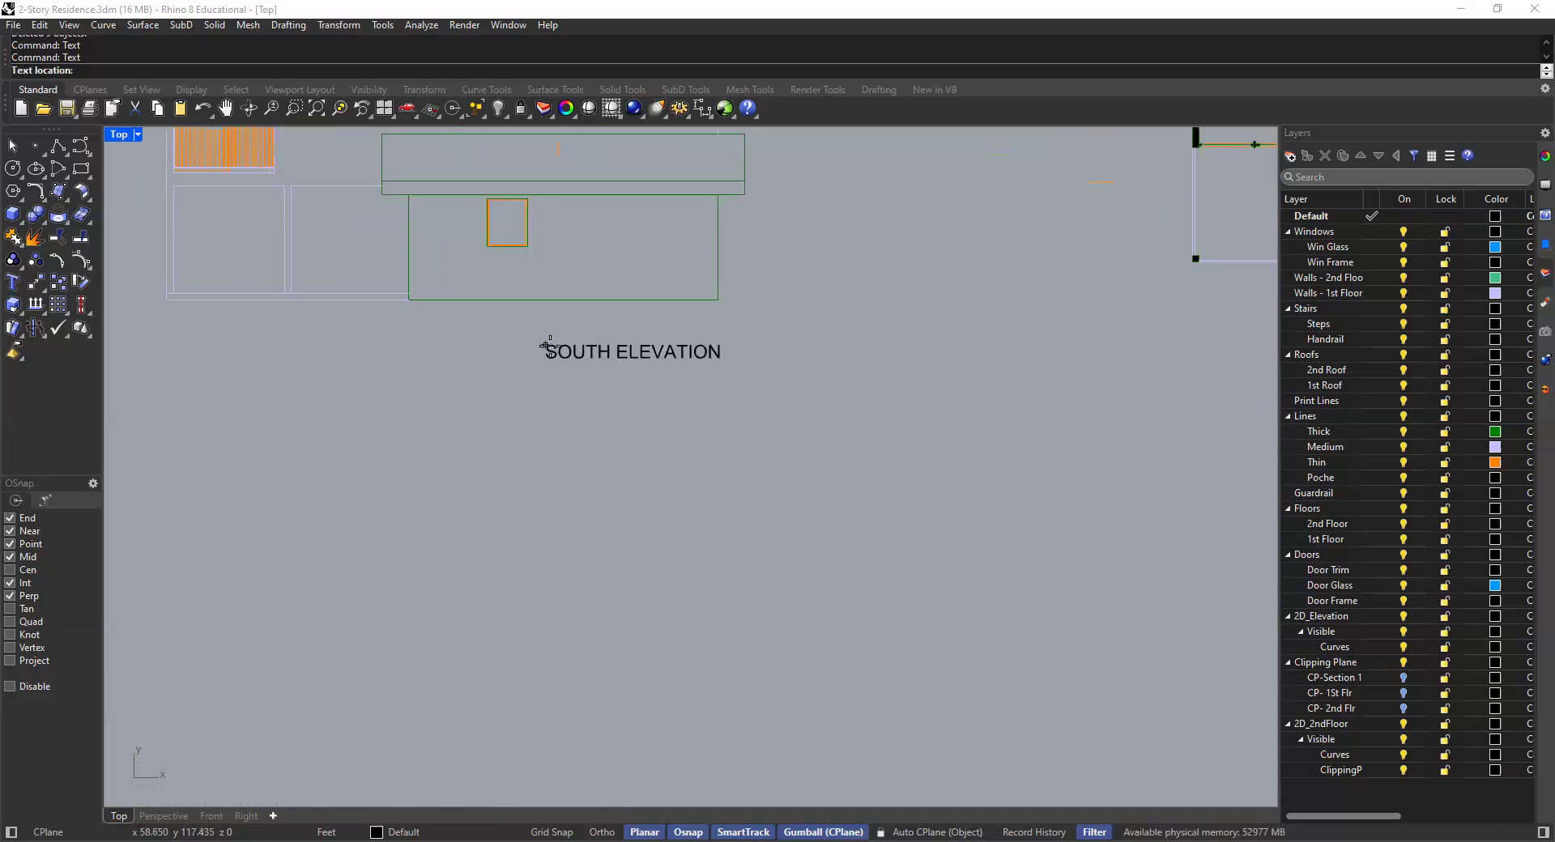
{"action": "left_click", "coordinate": [547, 355]}
Step: Examine the SOUTH ELEVATION annotation up close, selecting it and checking its editable text settings without changing them
{"action": "scroll", "coordinate": [641, 362], "scroll_direction": "up", "scroll_amount": 6}
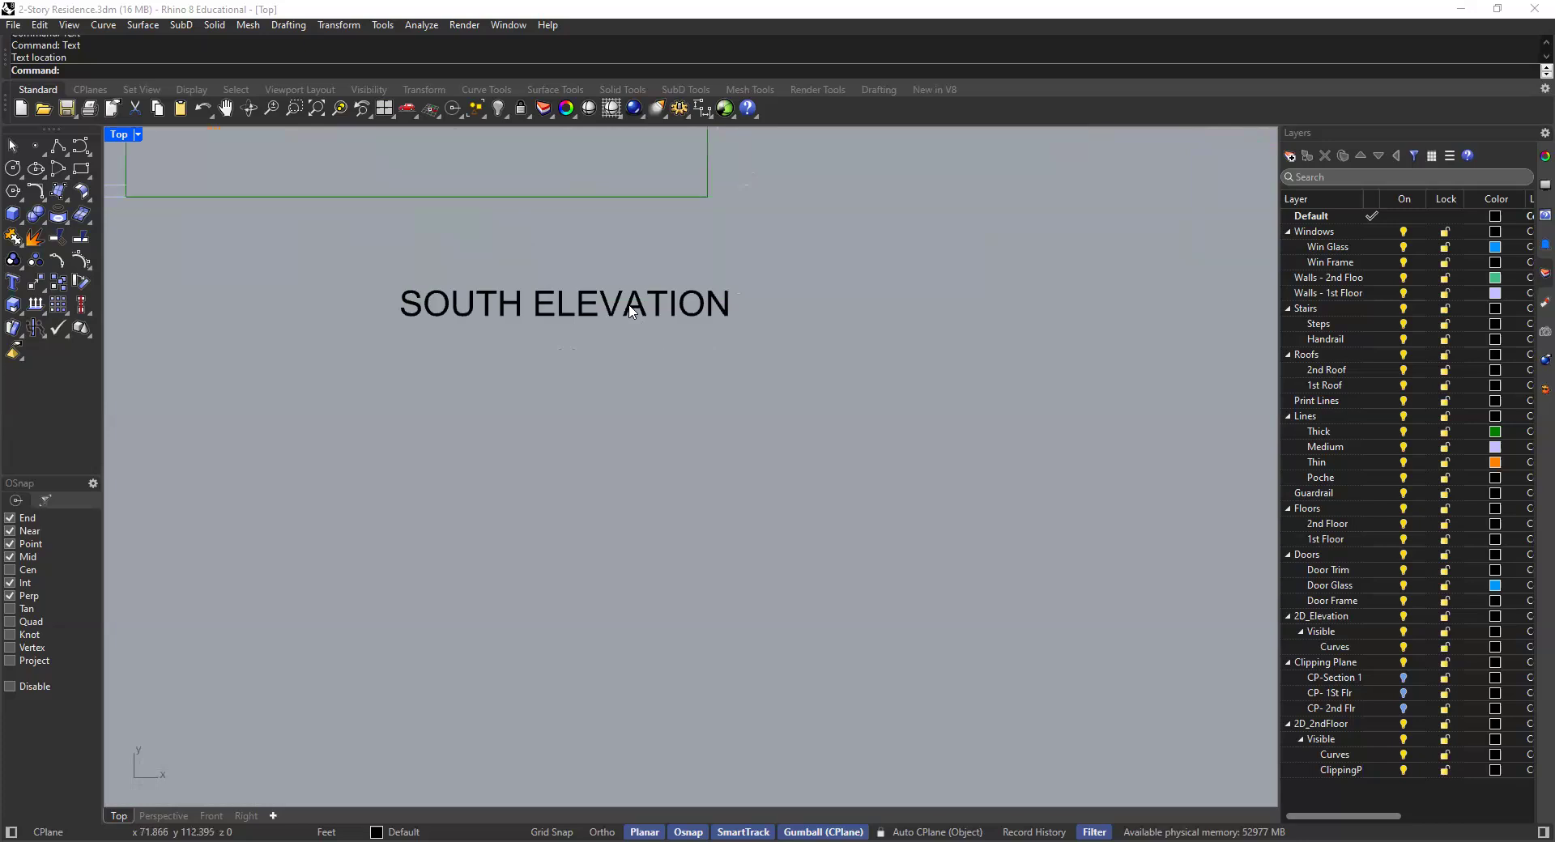
{"action": "scroll", "coordinate": [473, 308], "scroll_direction": "up", "scroll_amount": 2}
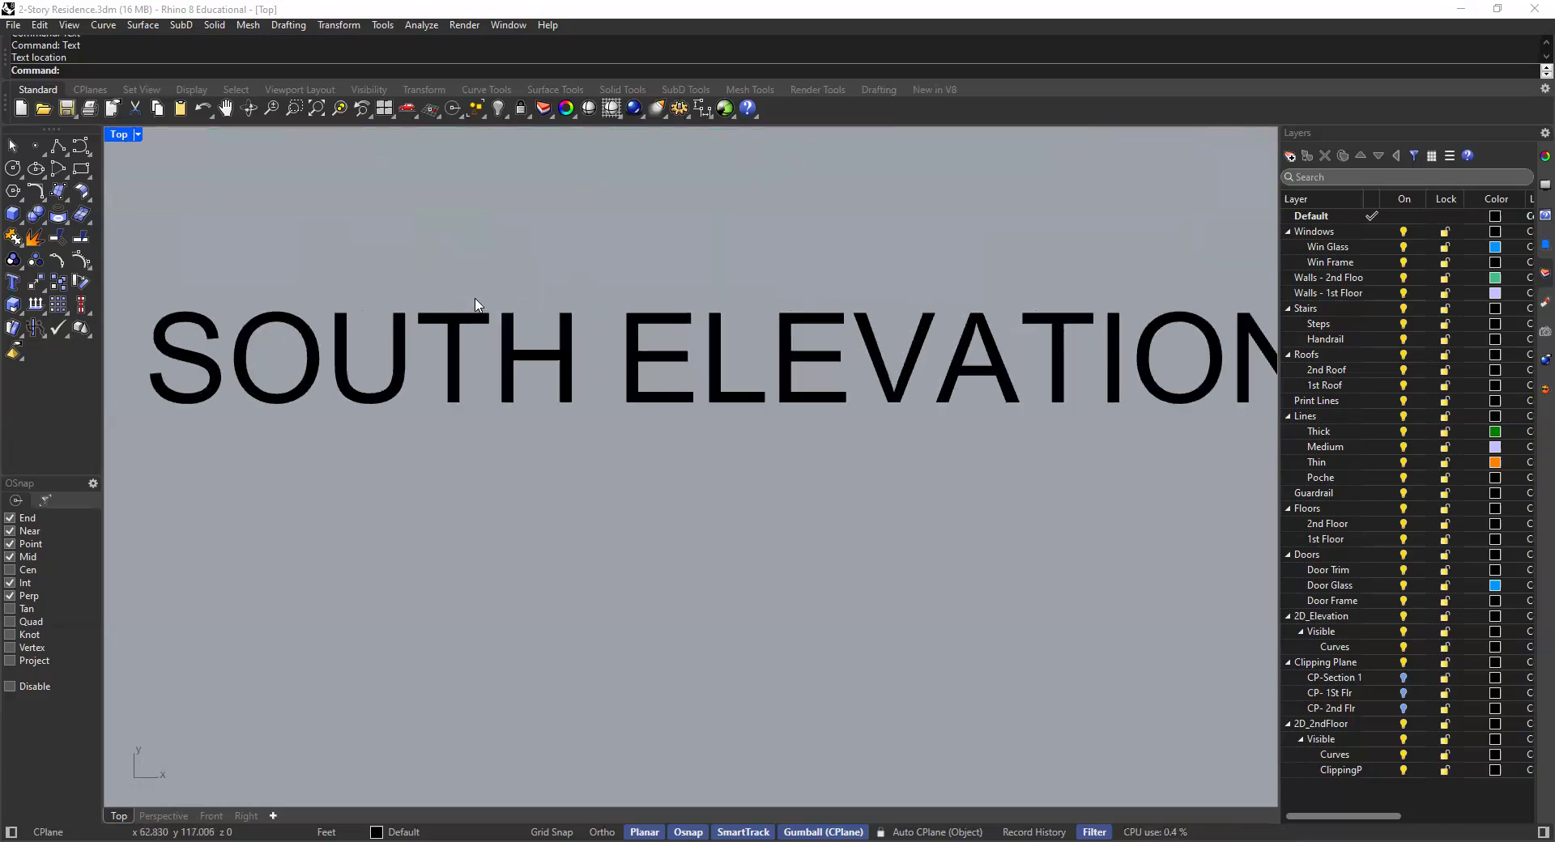
{"action": "left_click", "coordinate": [481, 323]}
{"action": "left_click", "coordinate": [489, 282]}
{"action": "scroll", "coordinate": [489, 283], "scroll_direction": "down", "scroll_amount": 8}
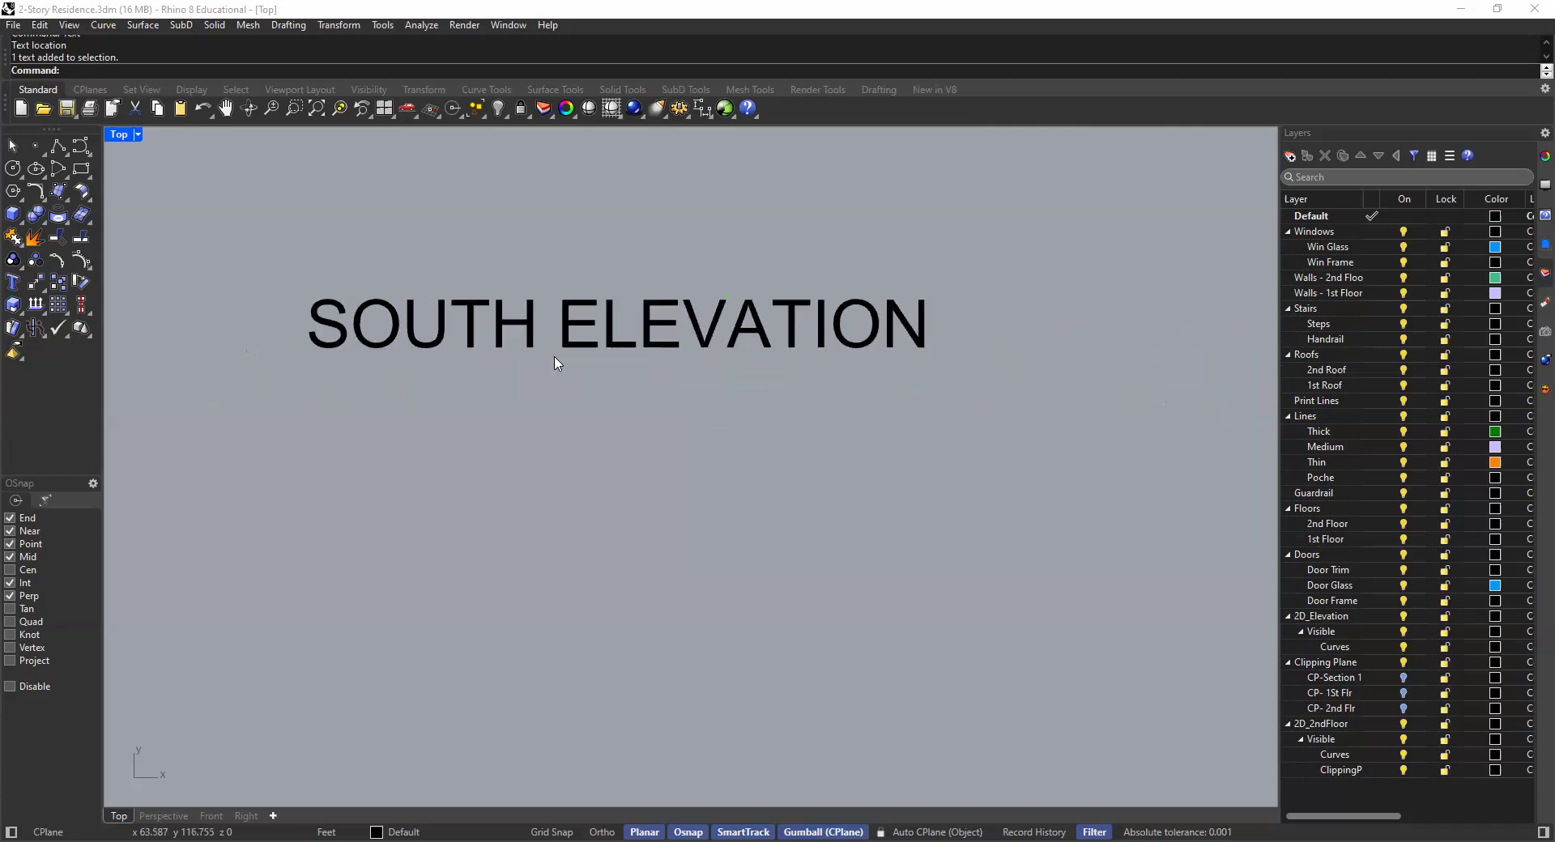
{"action": "right_click_drag", "start_coordinate": [285, 313], "coordinate": [346, 318]}
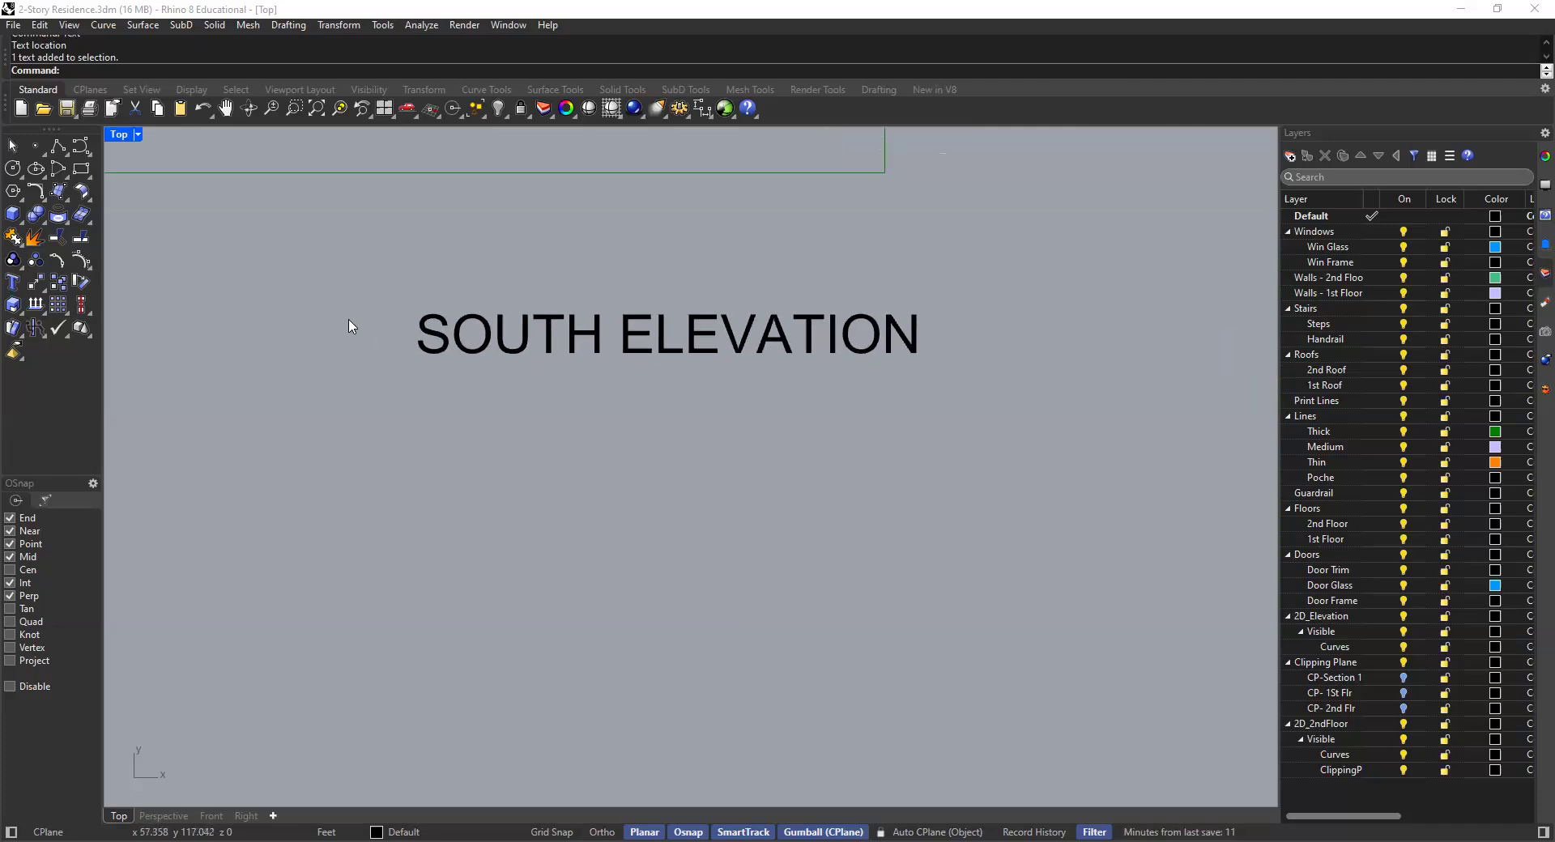
{"action": "left_click", "coordinate": [551, 326]}
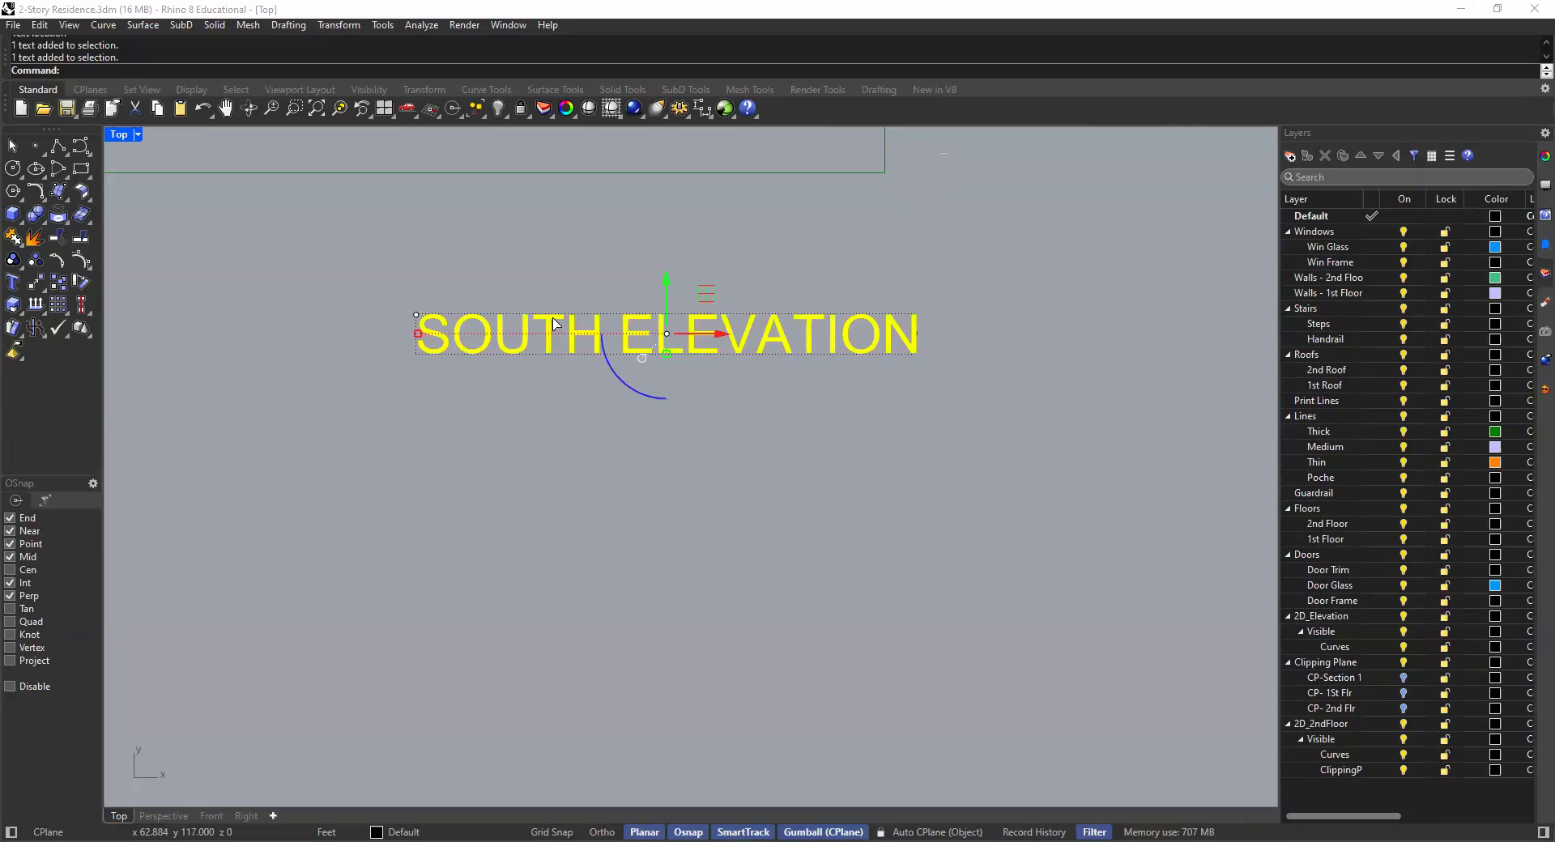
{"action": "double_click", "coordinate": [553, 325]}
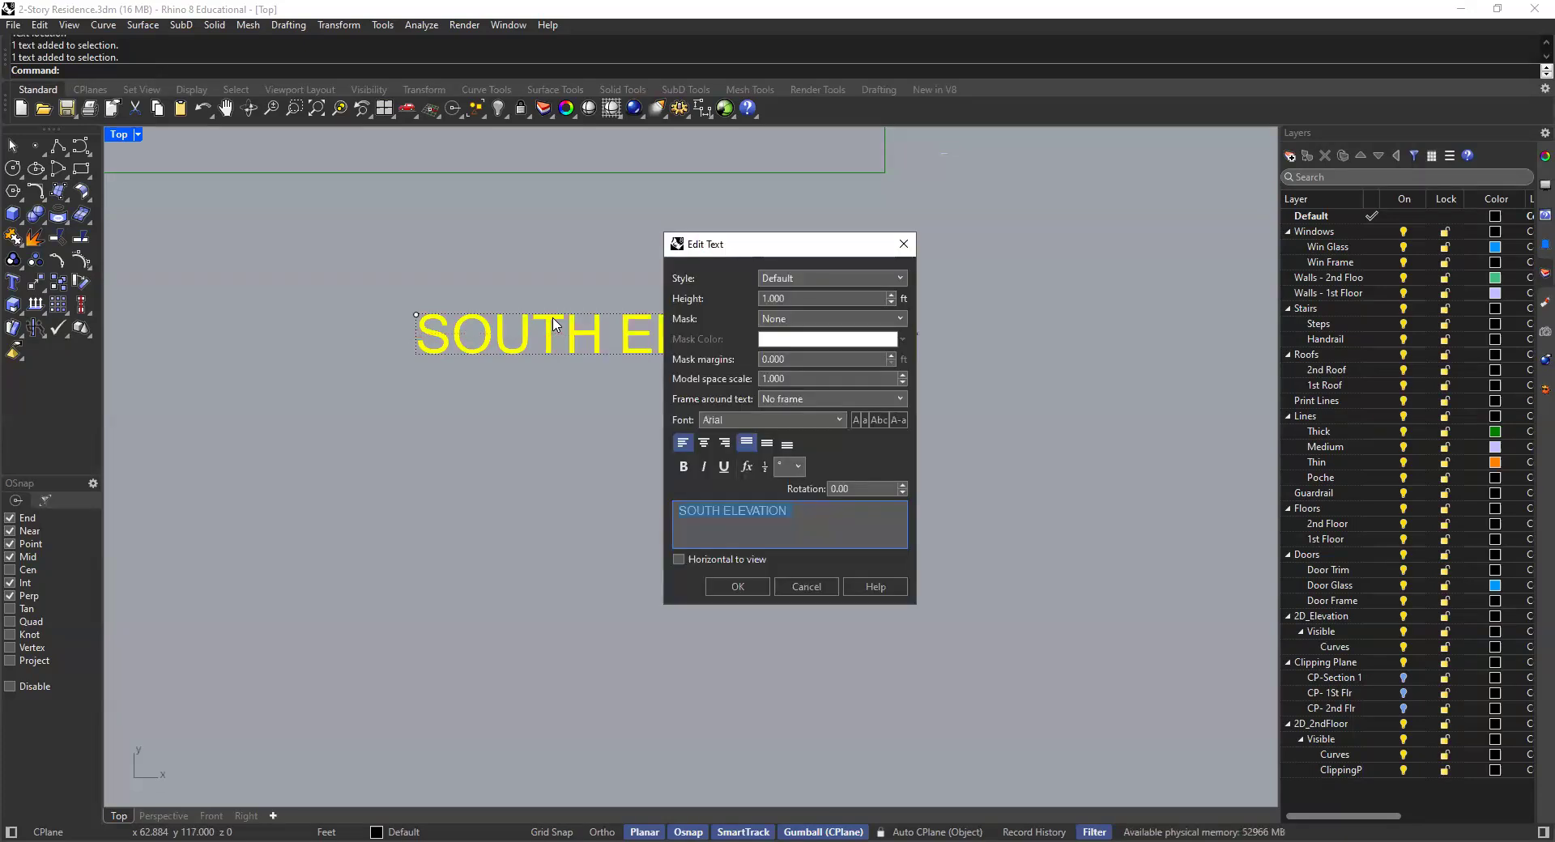
{"action": "left_click", "coordinate": [727, 511]}
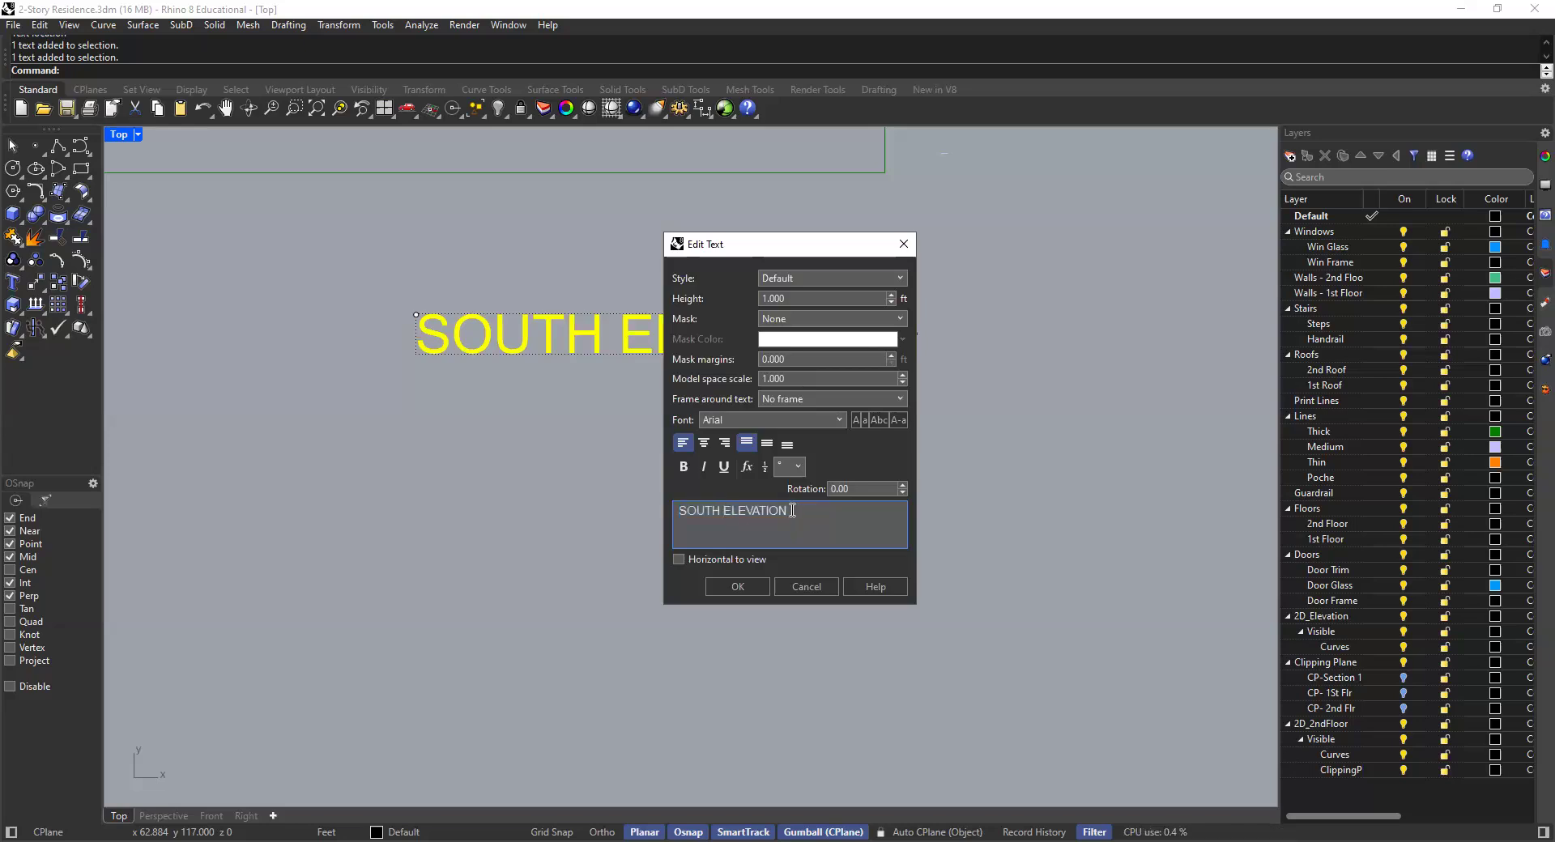
{"action": "left_click", "coordinate": [737, 586]}
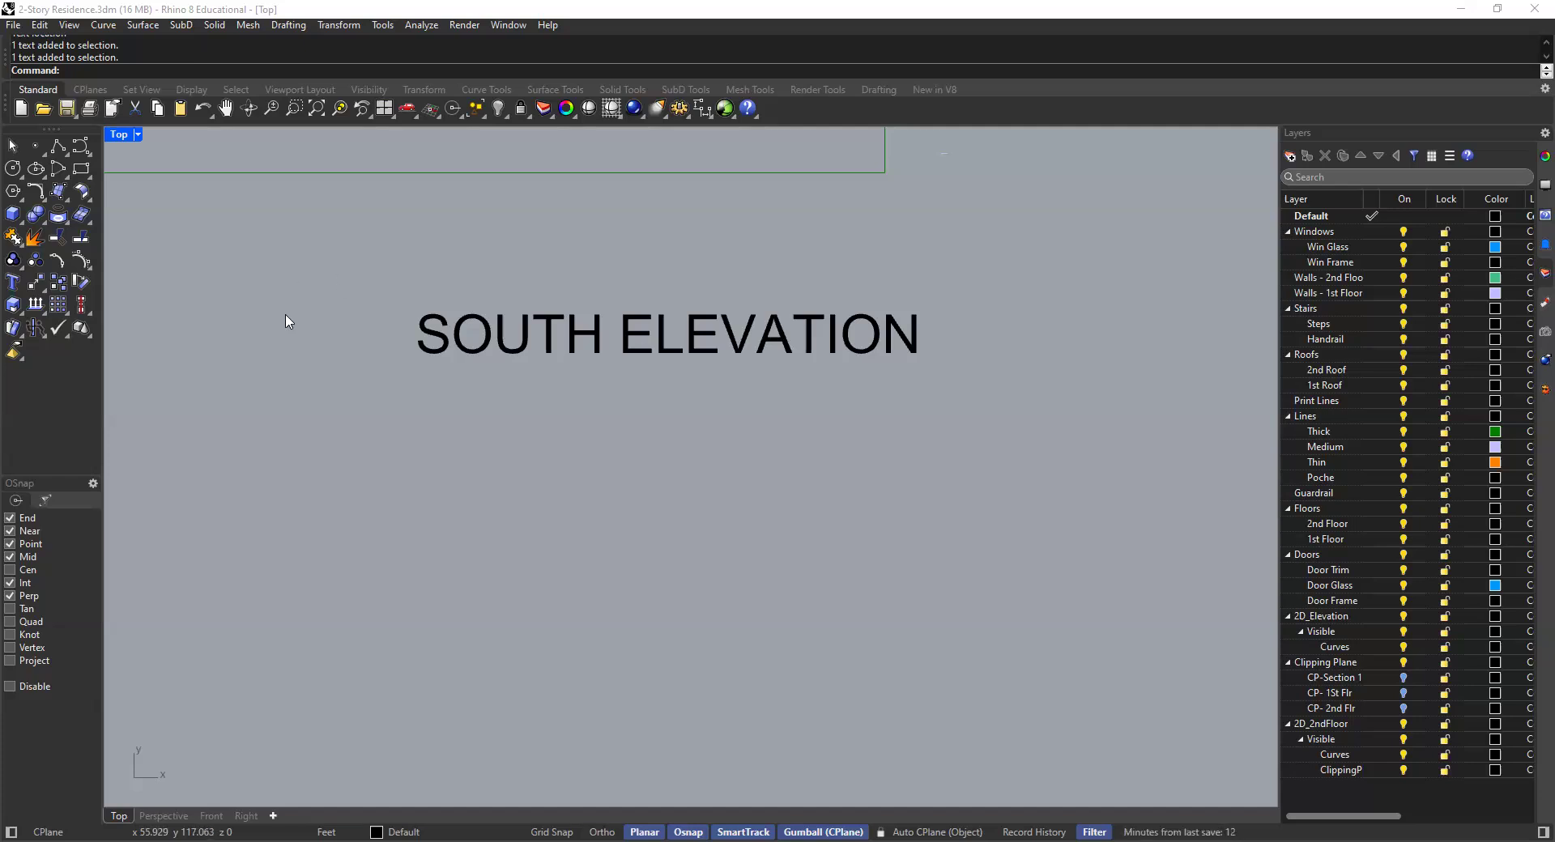
Step: Create a second text annotation reading scale: 3/16"=1'-0" and place it directly beneath the SOUTH ELEVATION title, aligned with its start
{"action": "type", "text": "Text"}
{"action": "key", "text": "Return"}
{"action": "left_click_drag", "start_coordinate": [345, 476], "coordinate": [222, 481]}
{"action": "left_click", "coordinate": [363, 494]}
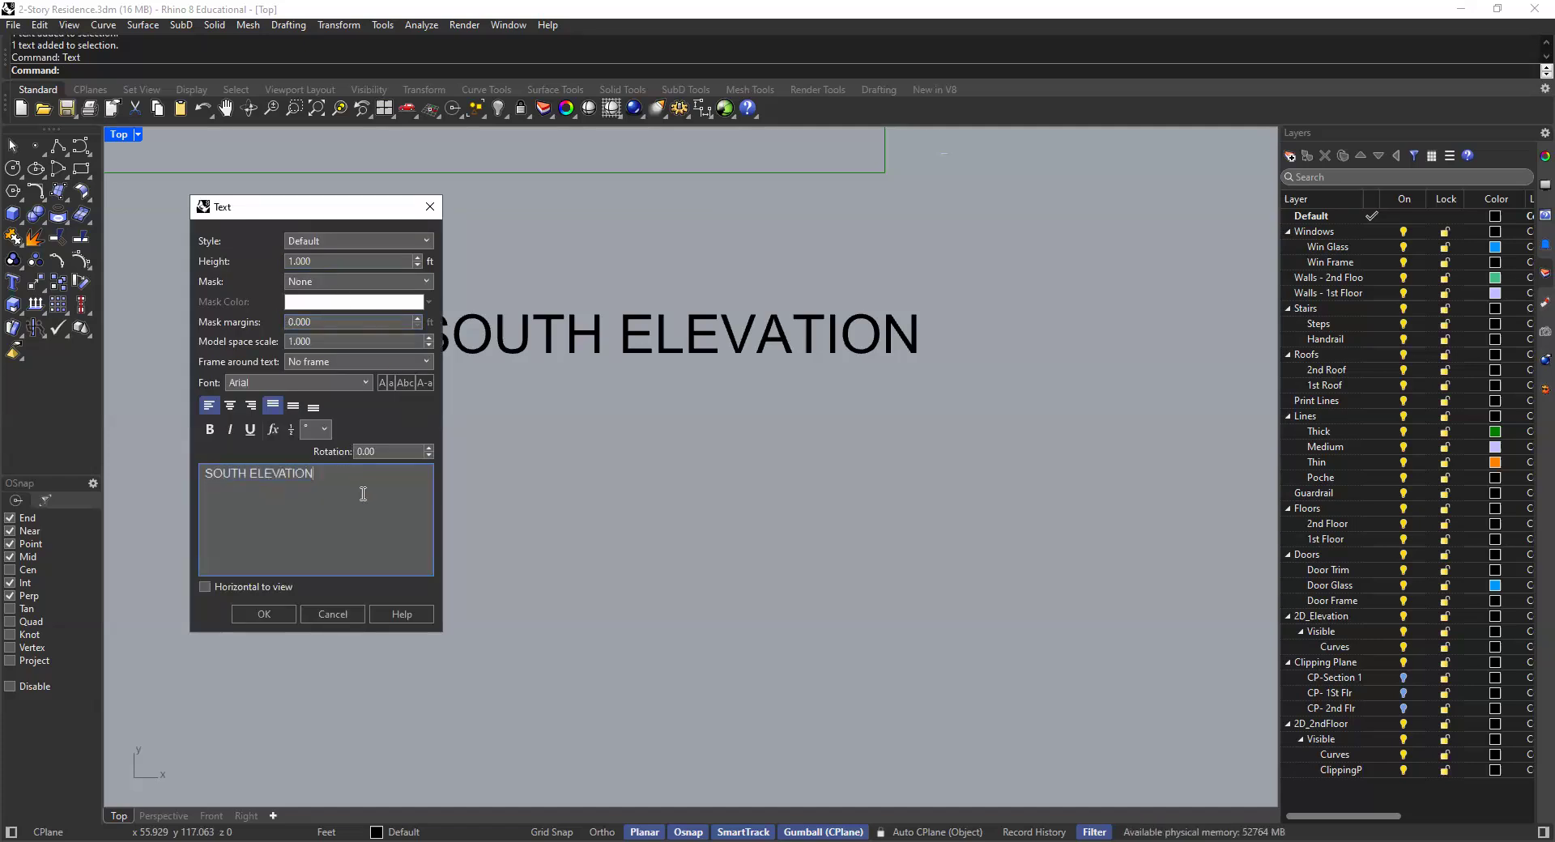
{"action": "left_click_drag", "start_coordinate": [366, 475], "coordinate": [172, 475]}
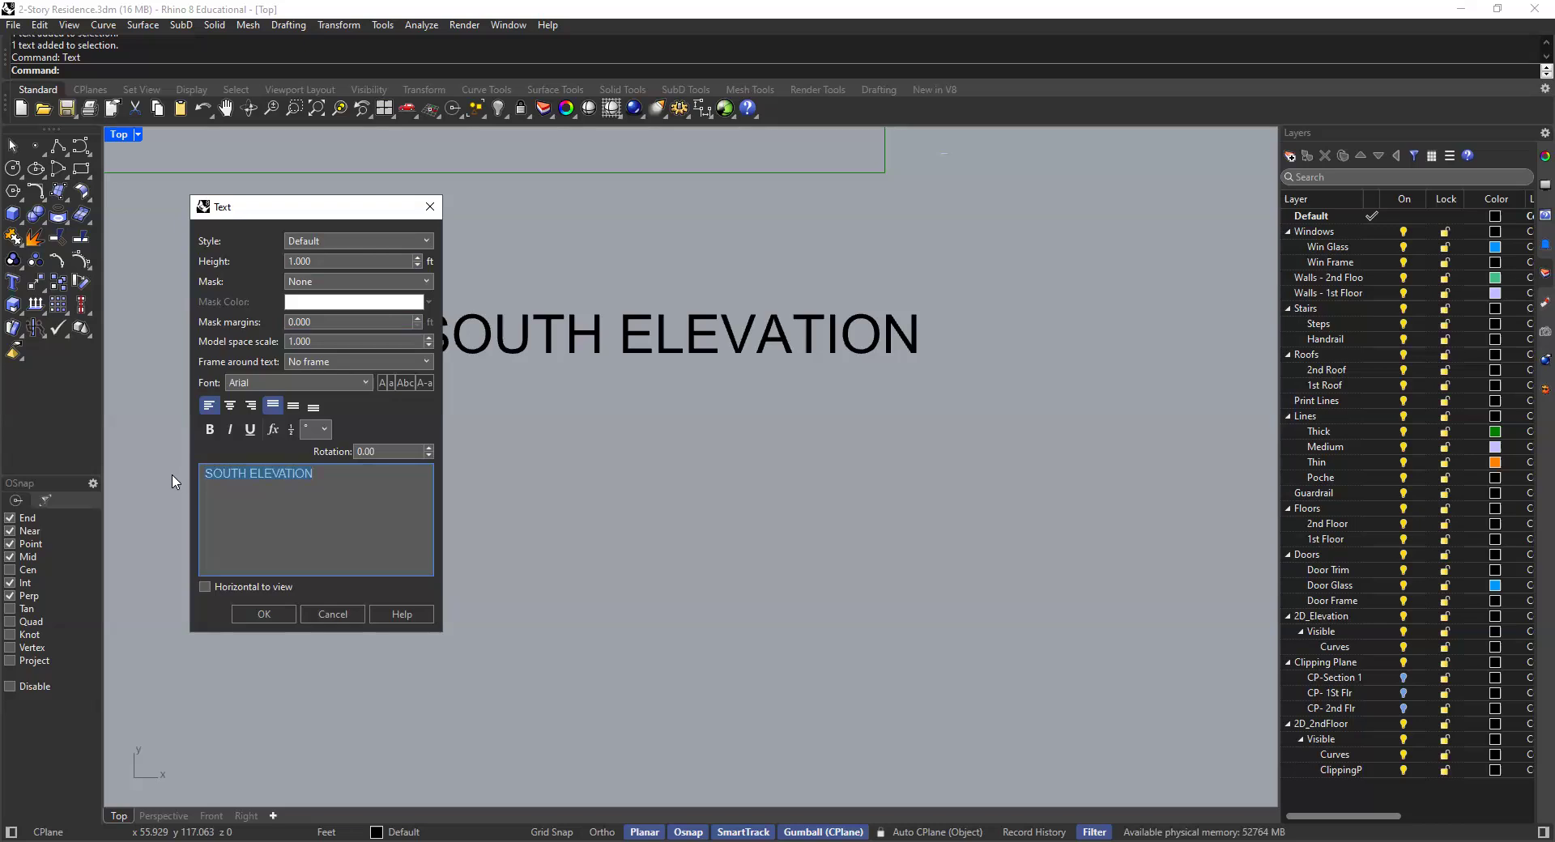
{"action": "type", "text": "scale: 3/16\"="}
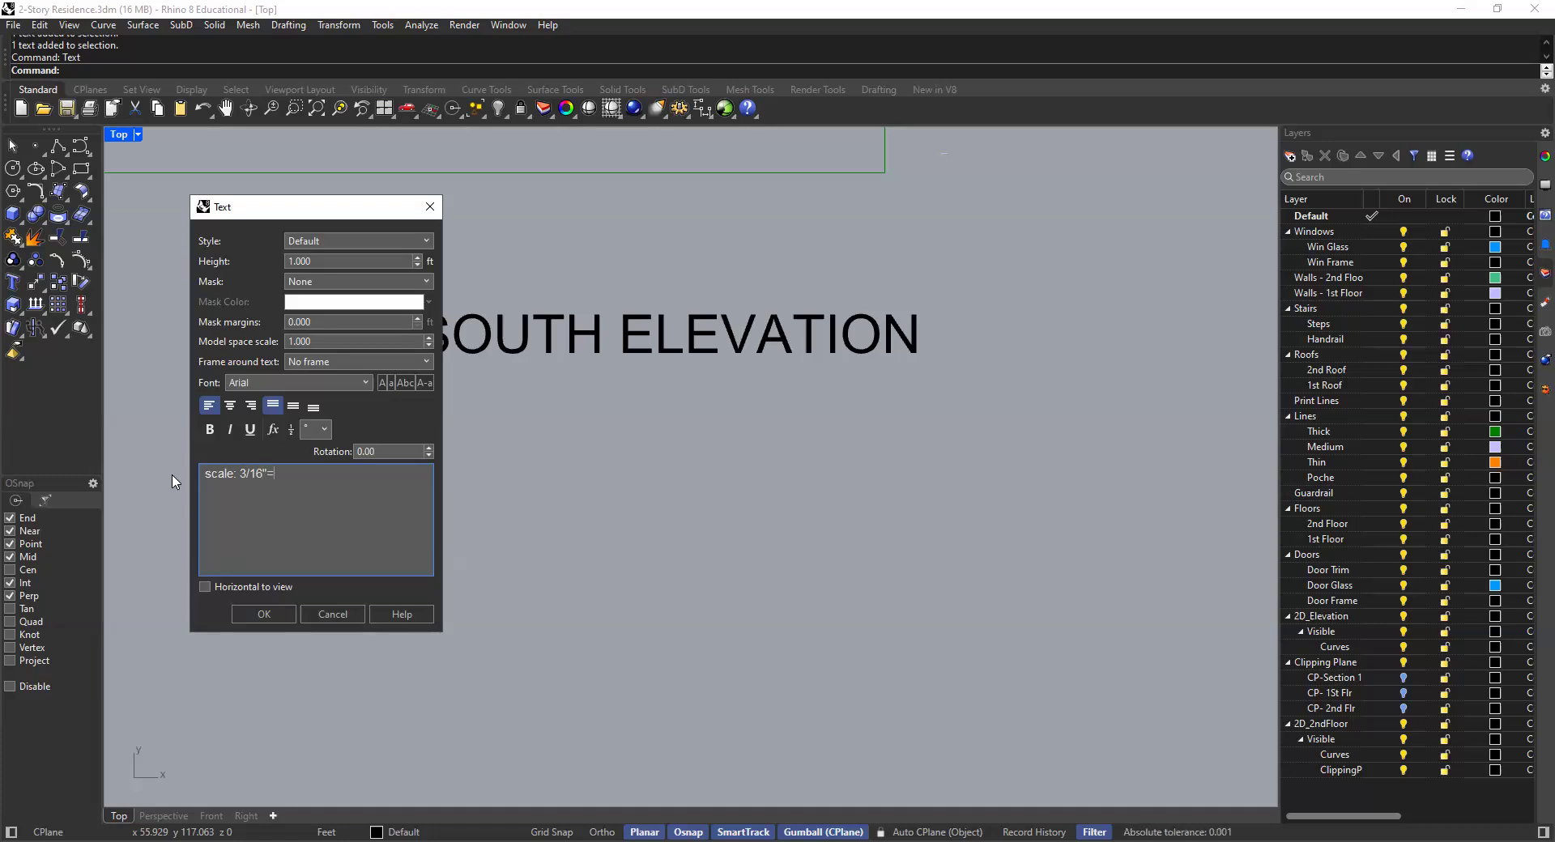
{"action": "type", "text": "\""}
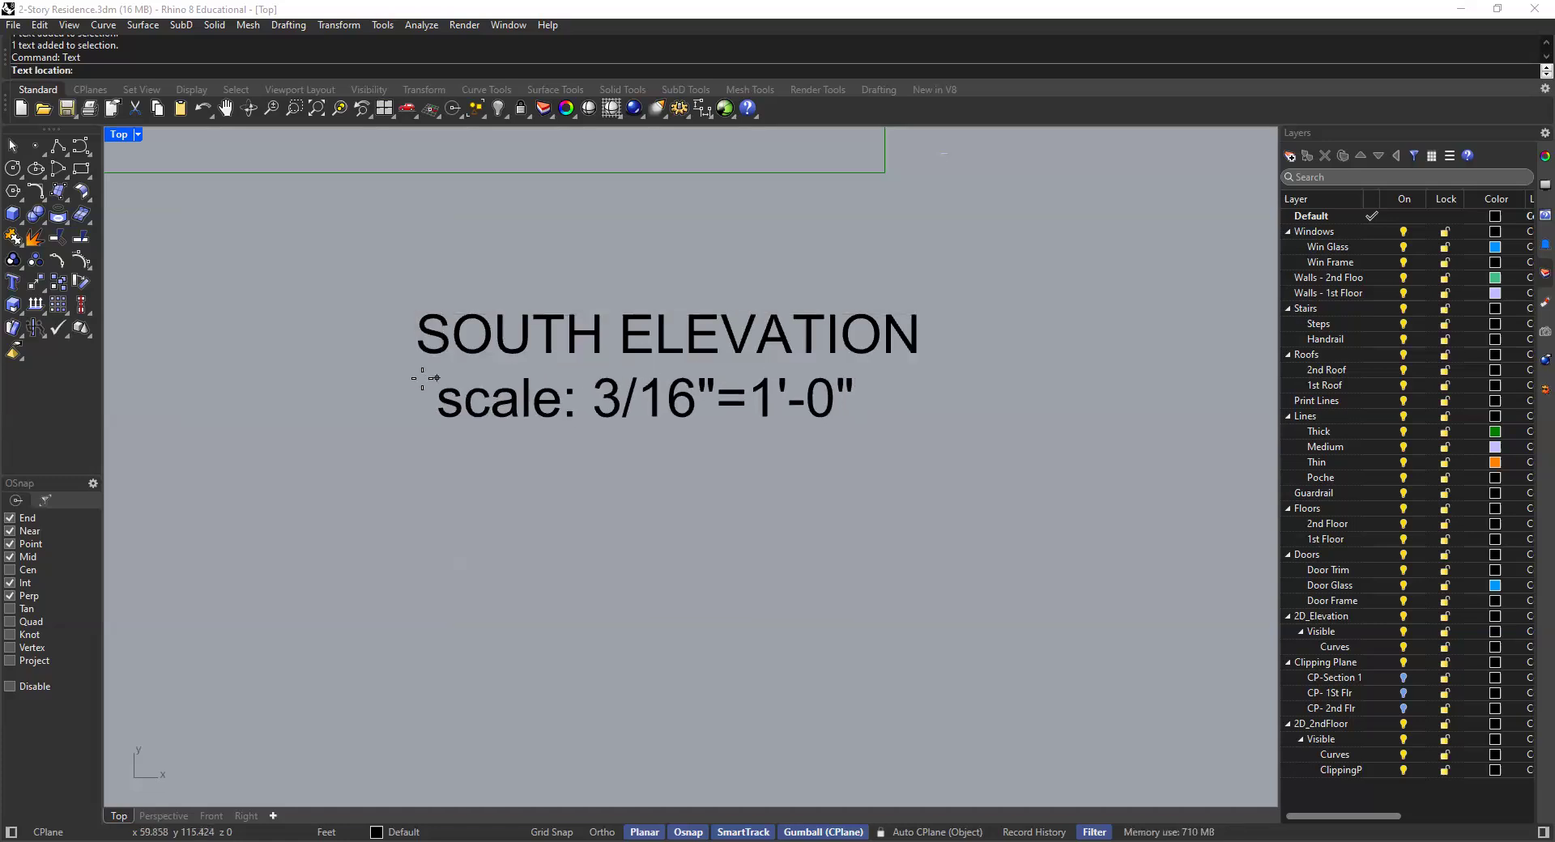
{"action": "left_click", "coordinate": [417, 395]}
{"action": "scroll", "coordinate": [558, 498], "scroll_direction": "down", "scroll_amount": 4}
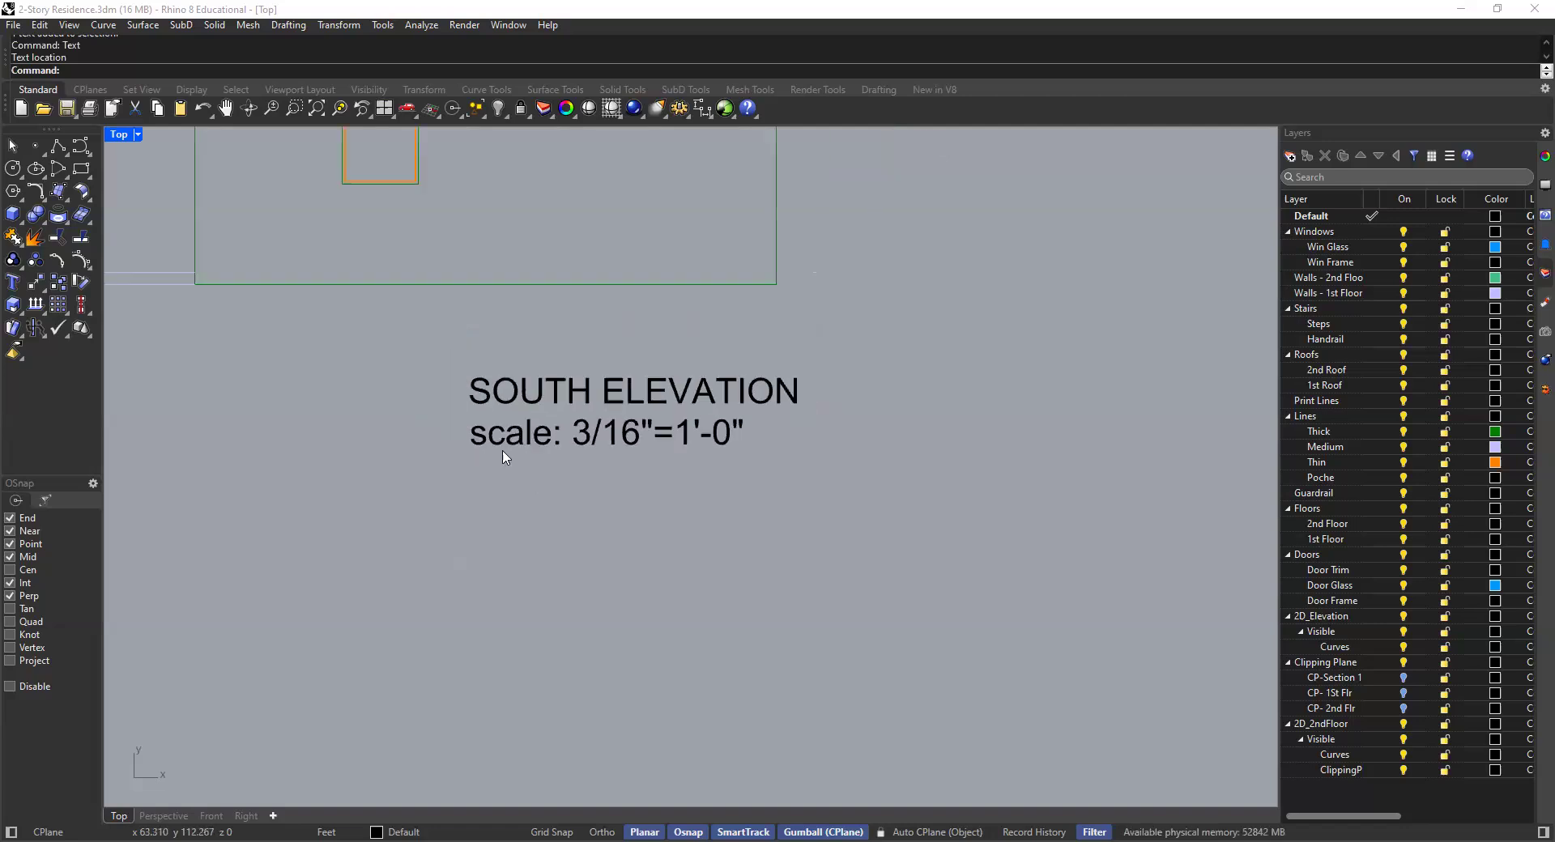
Step: Examine the title and scale note up close, selecting the title to compare the two texts
{"action": "scroll", "coordinate": [470, 362], "scroll_direction": "up", "scroll_amount": 2}
{"action": "scroll", "coordinate": [532, 448], "scroll_direction": "up", "scroll_amount": 4}
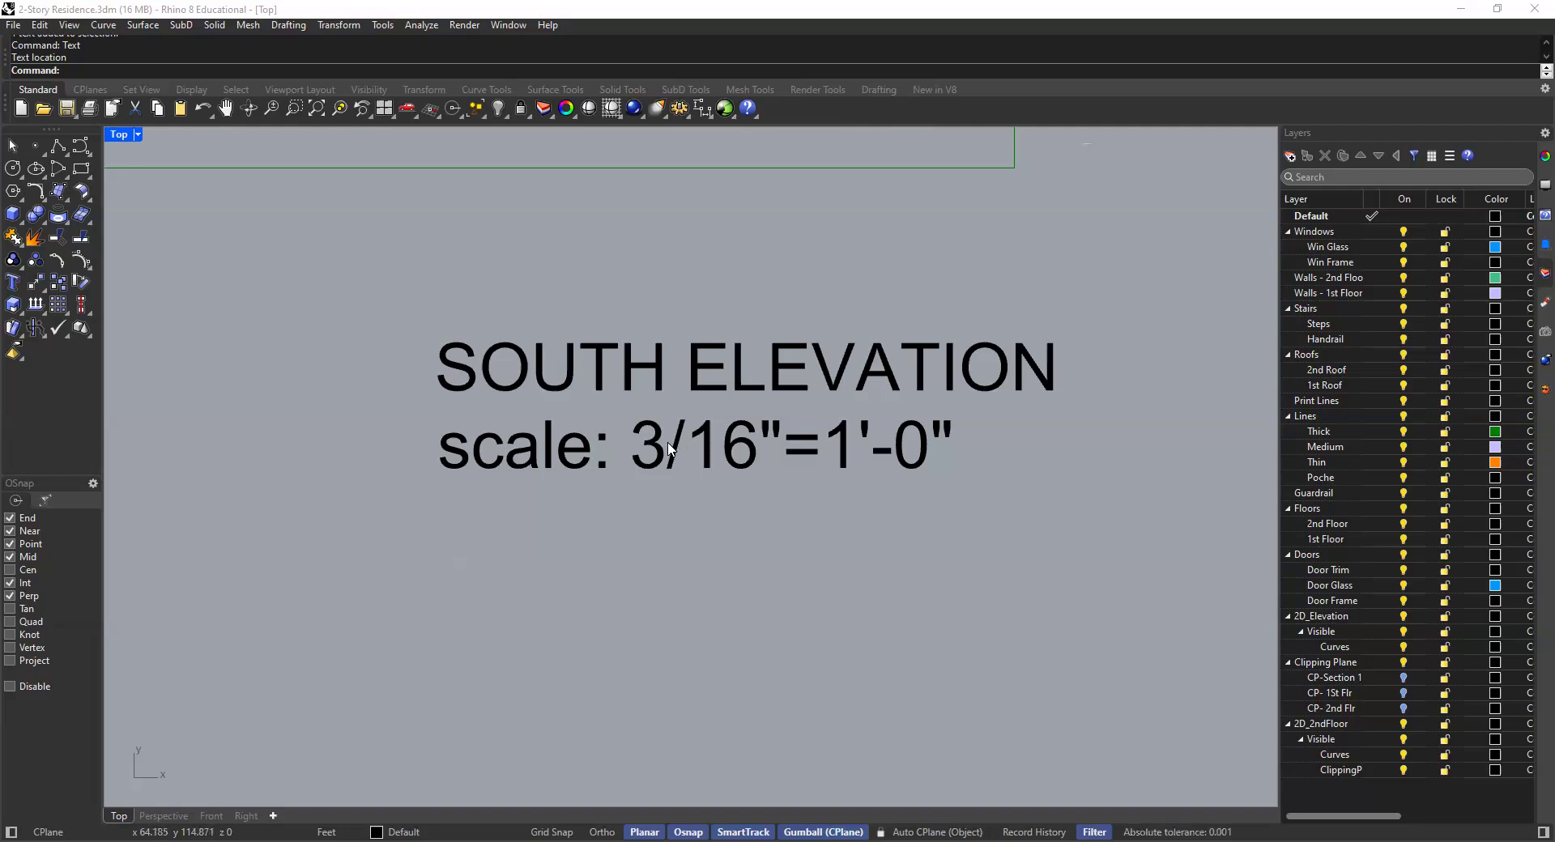
{"action": "left_click", "coordinate": [813, 354]}
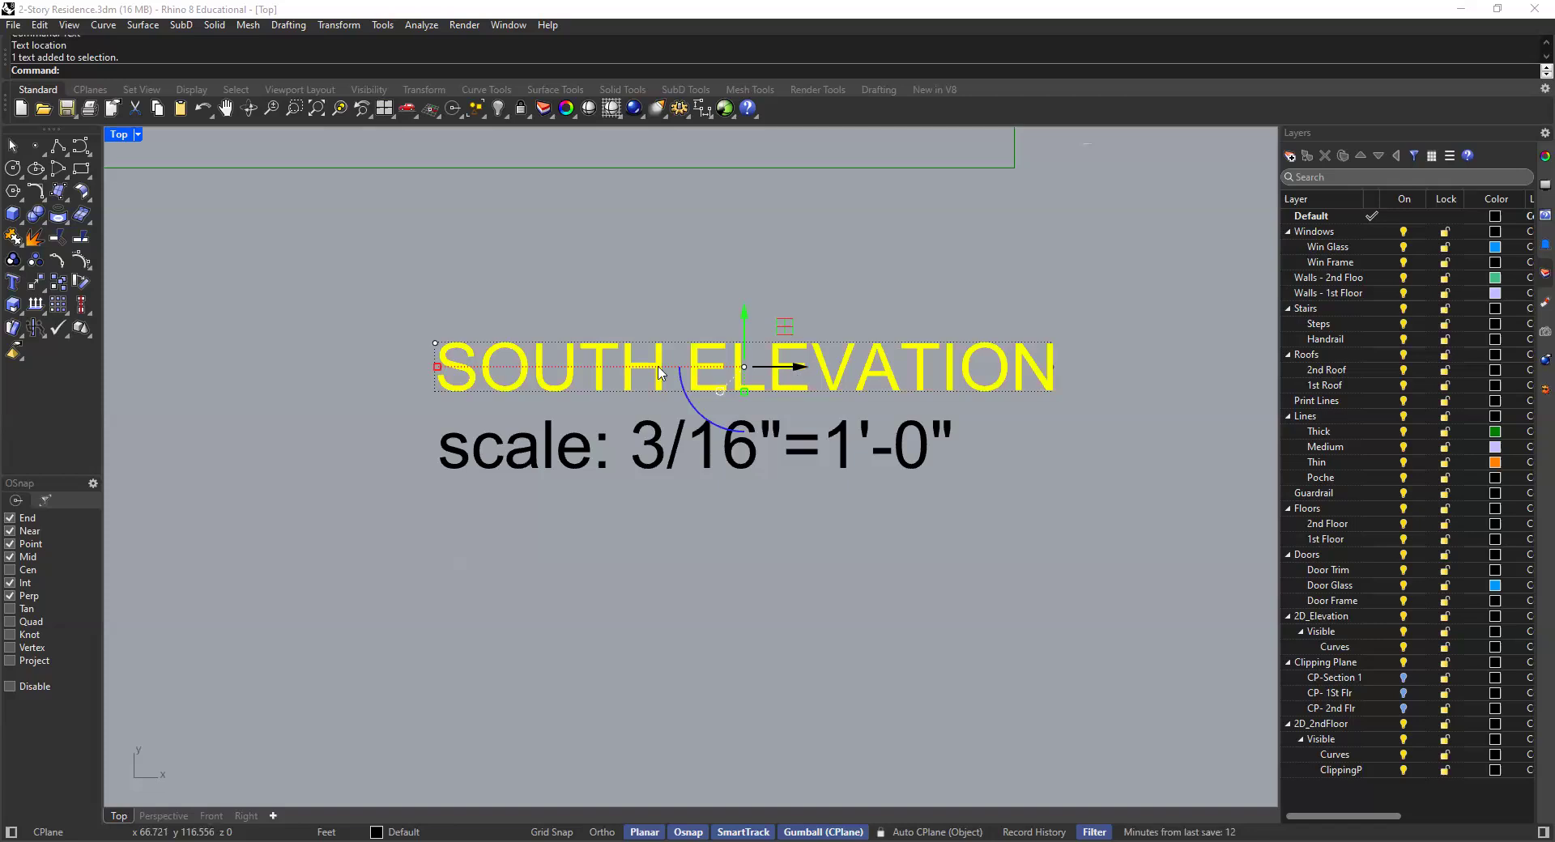
{"action": "left_click", "coordinate": [615, 294]}
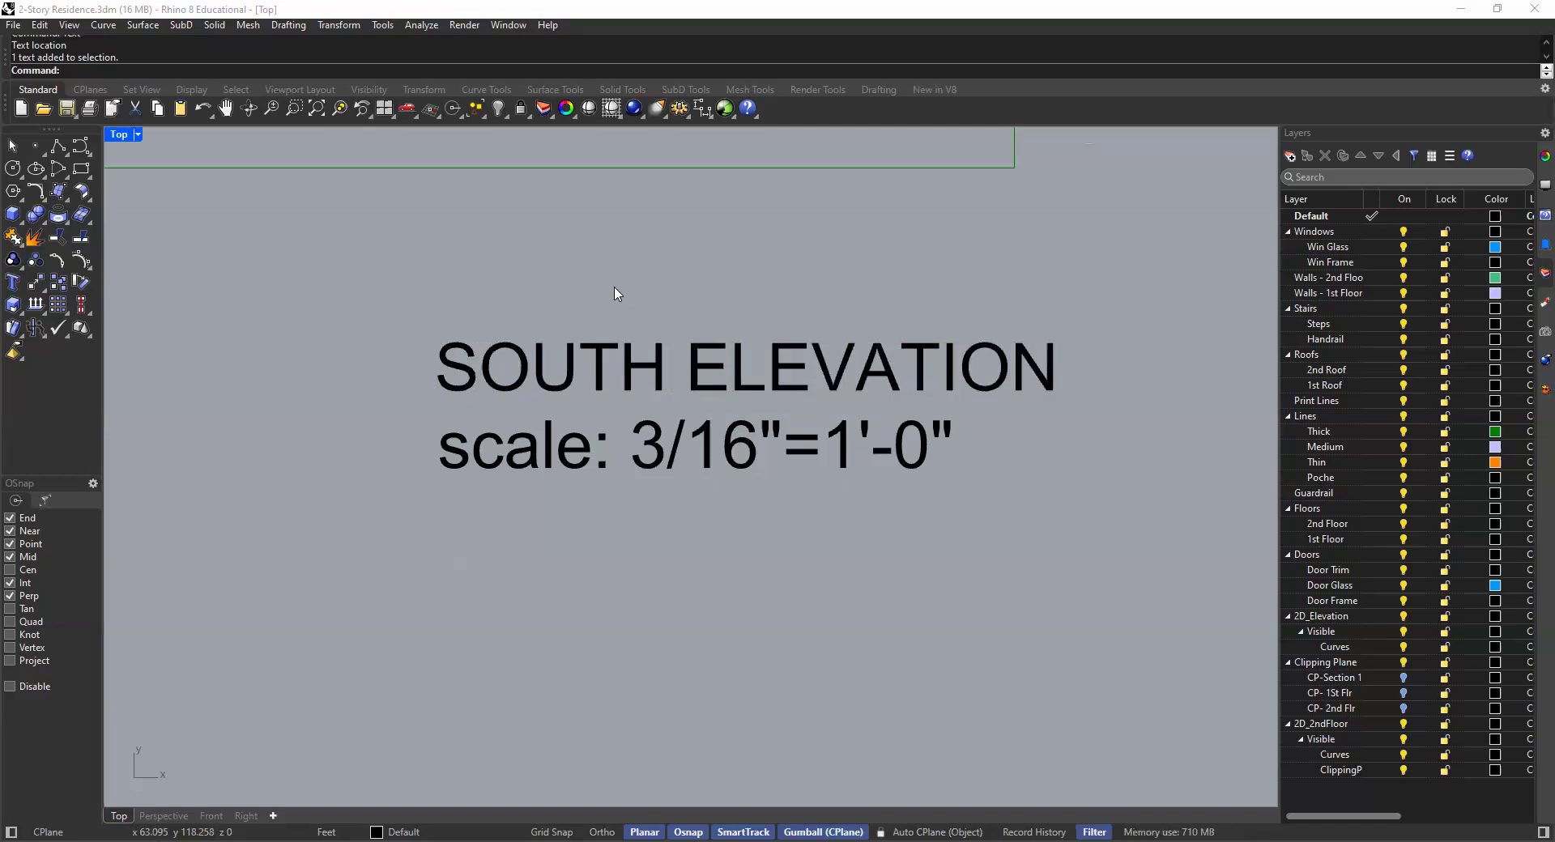
{"action": "left_click", "coordinate": [654, 385]}
{"action": "left_click", "coordinate": [624, 285]}
{"action": "left_click", "coordinate": [631, 360]}
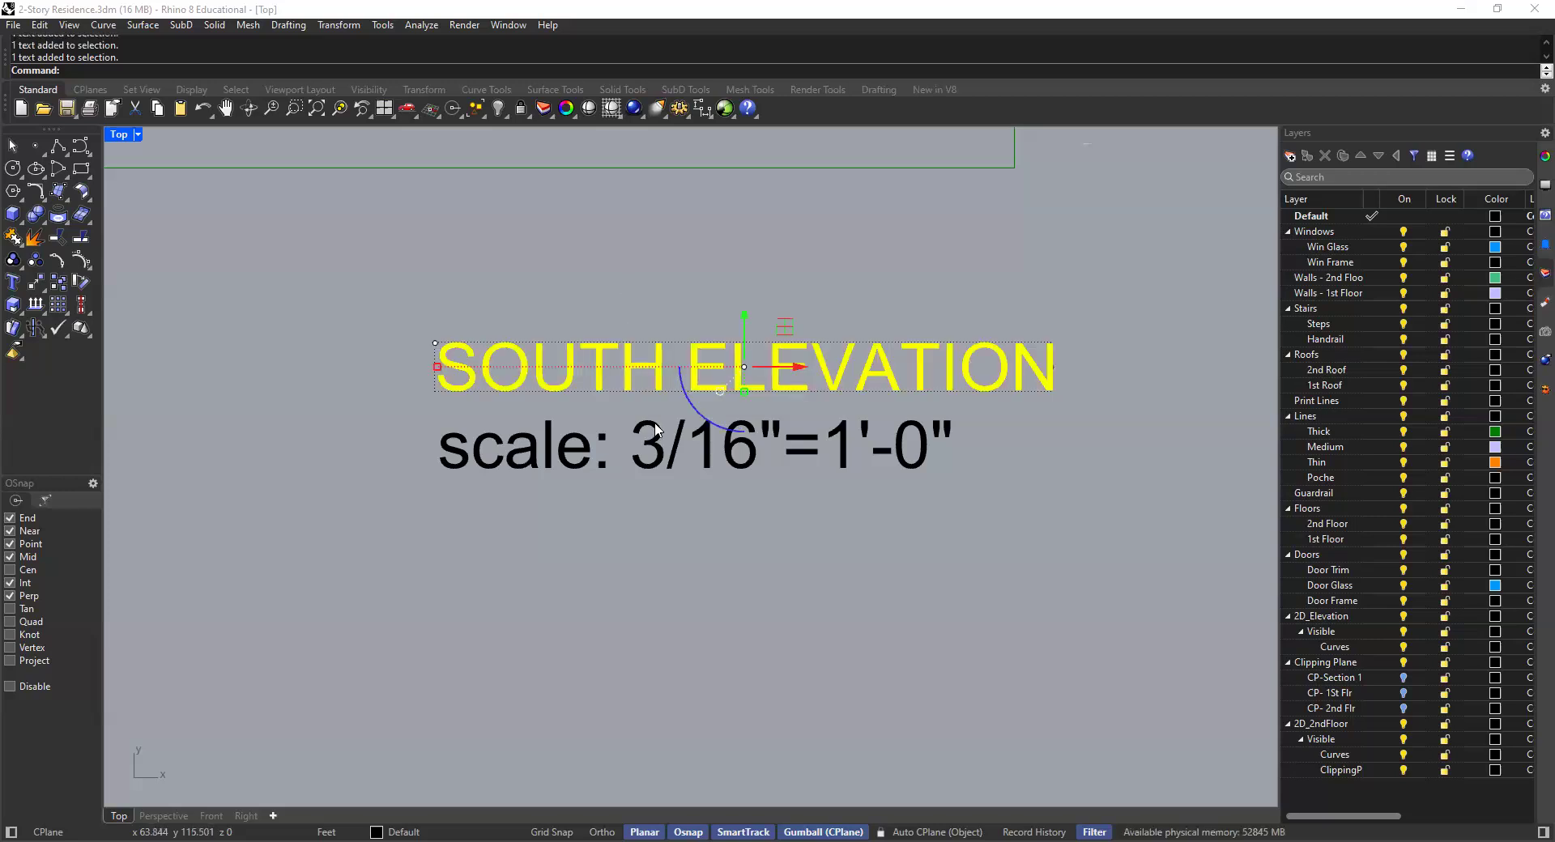
Step: Set the scale note's text height to 0.5 ft
{"action": "left_click", "coordinate": [665, 447]}
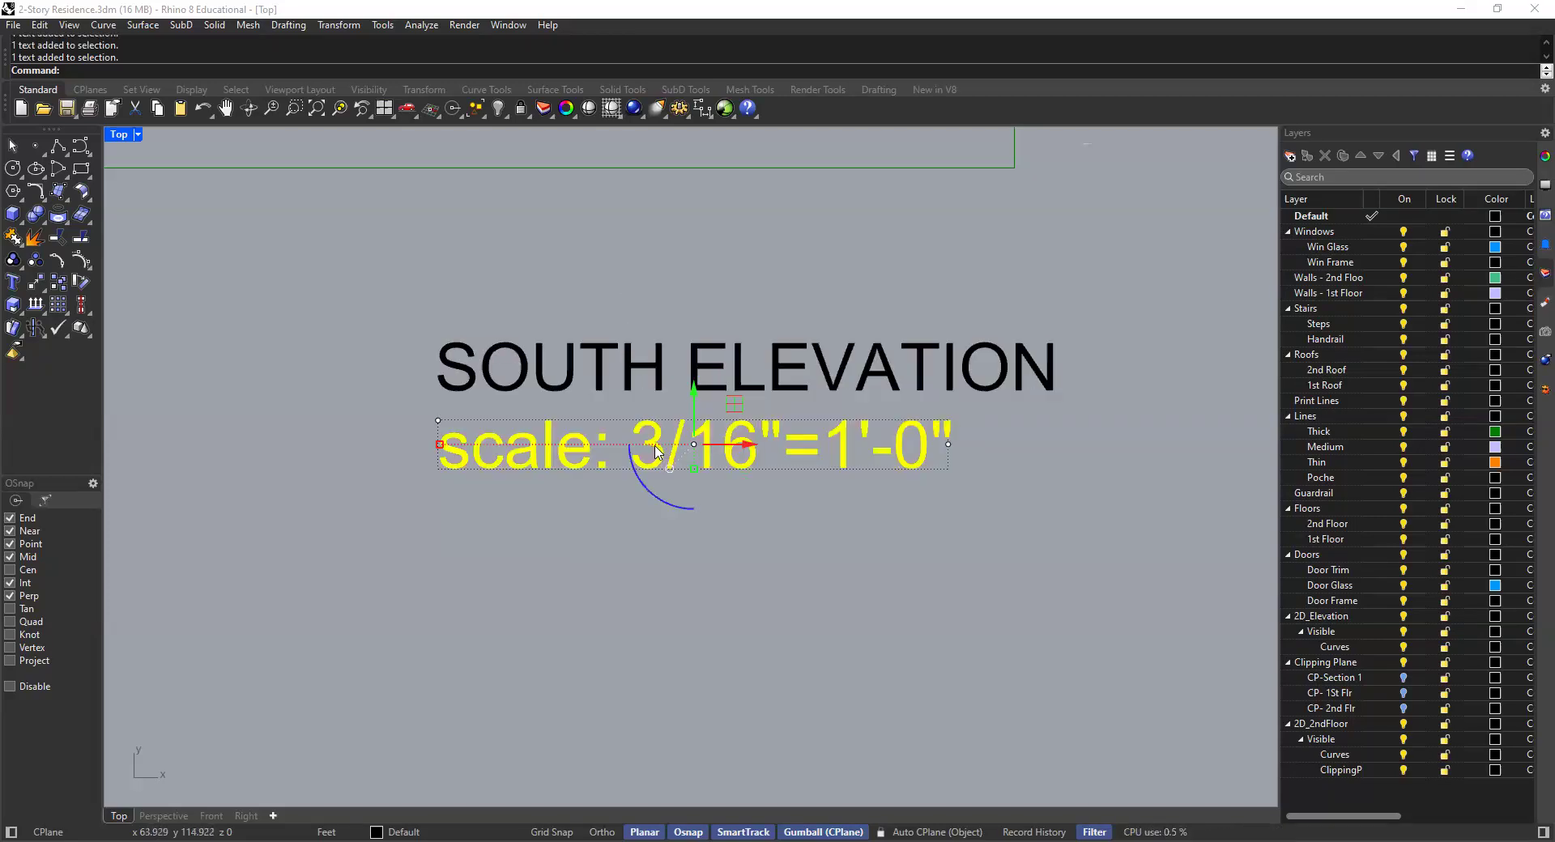
{"action": "double_click", "coordinate": [658, 441]}
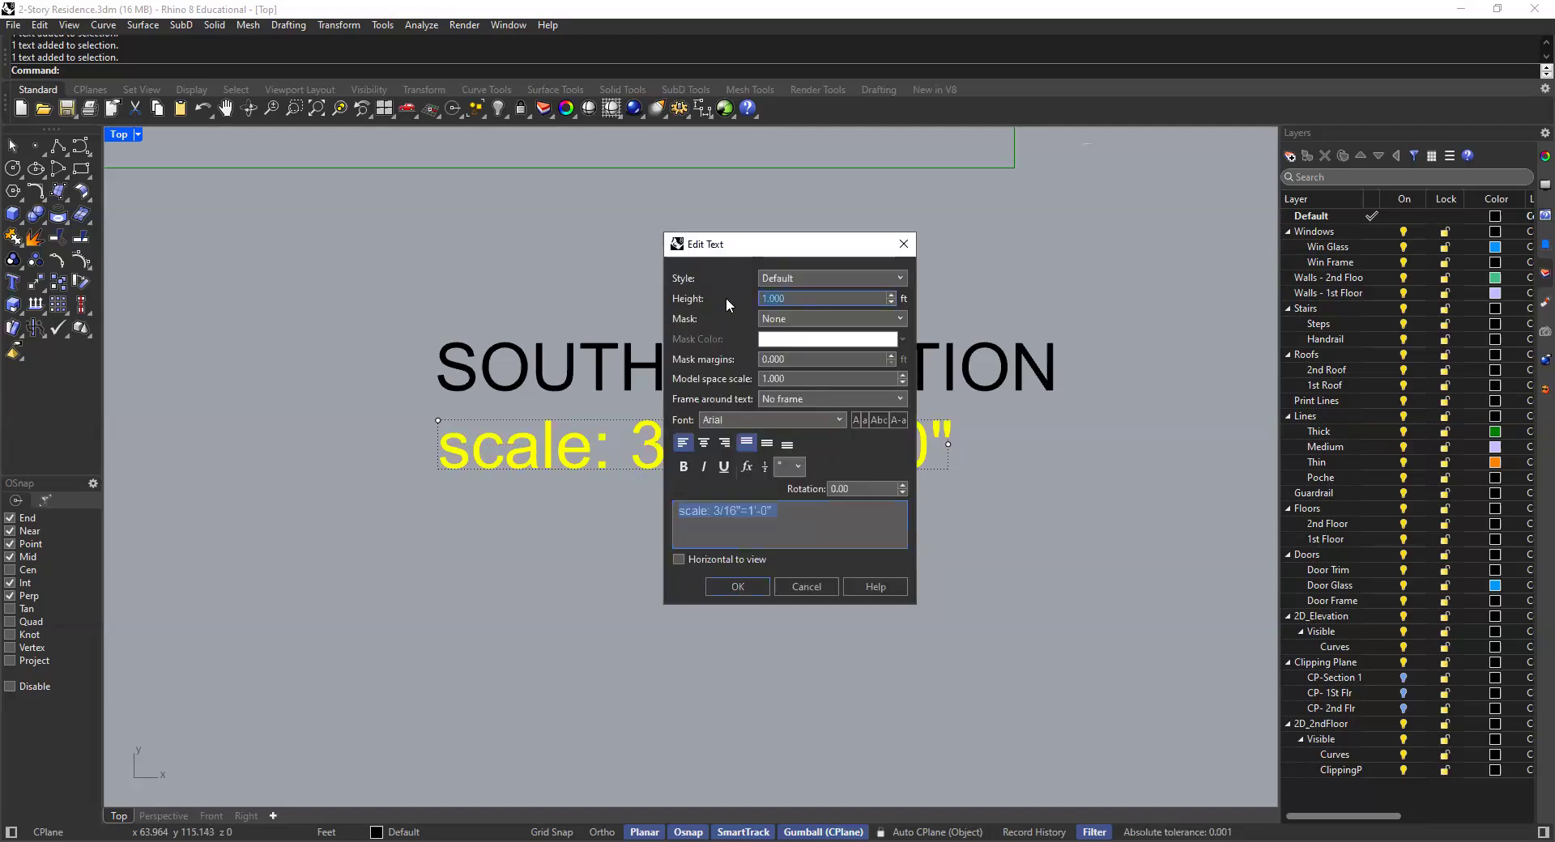
{"action": "type", "text": ".5"}
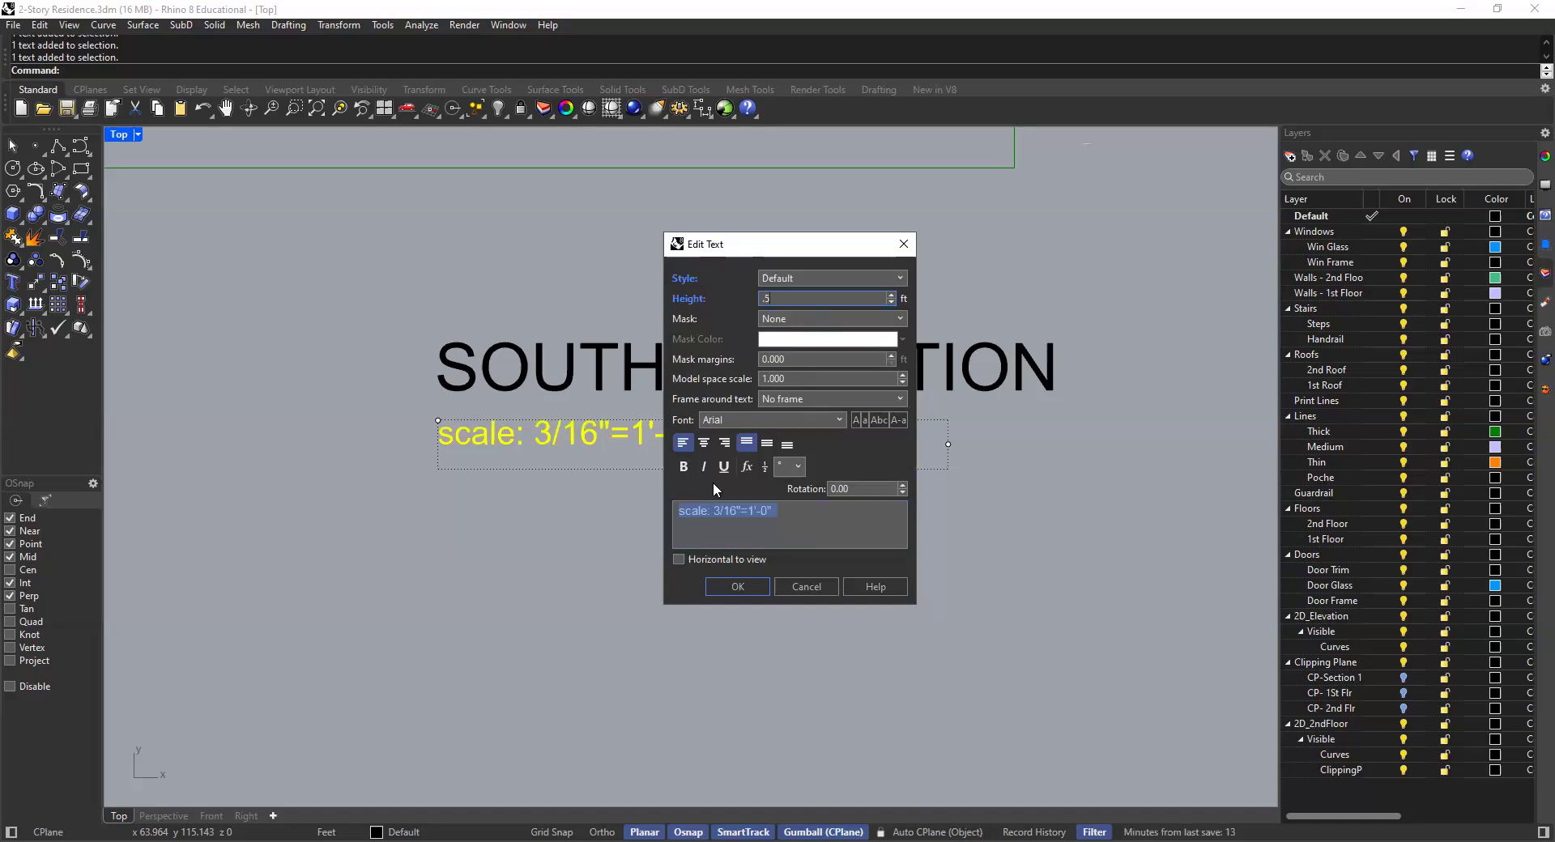
{"action": "left_click", "coordinate": [748, 585]}
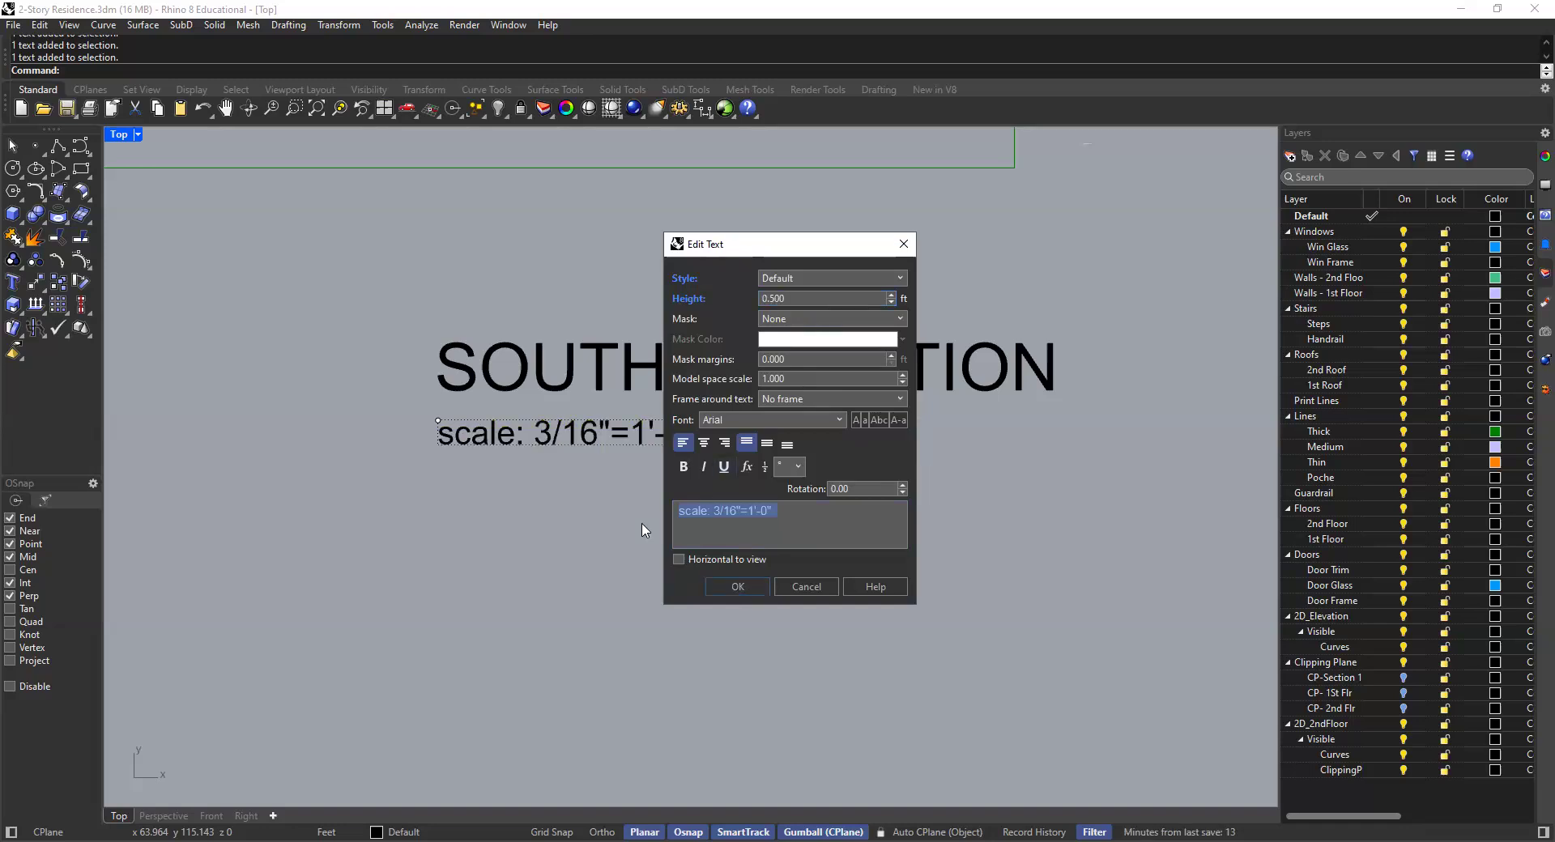
Step: Draw a horizontal polyline between the title and the scale note, starting at the title's first letter and extending slightly past its last
{"action": "scroll", "coordinate": [646, 531], "scroll_direction": "down", "scroll_amount": 6}
{"action": "scroll", "coordinate": [646, 526], "scroll_direction": "up", "scroll_amount": 4}
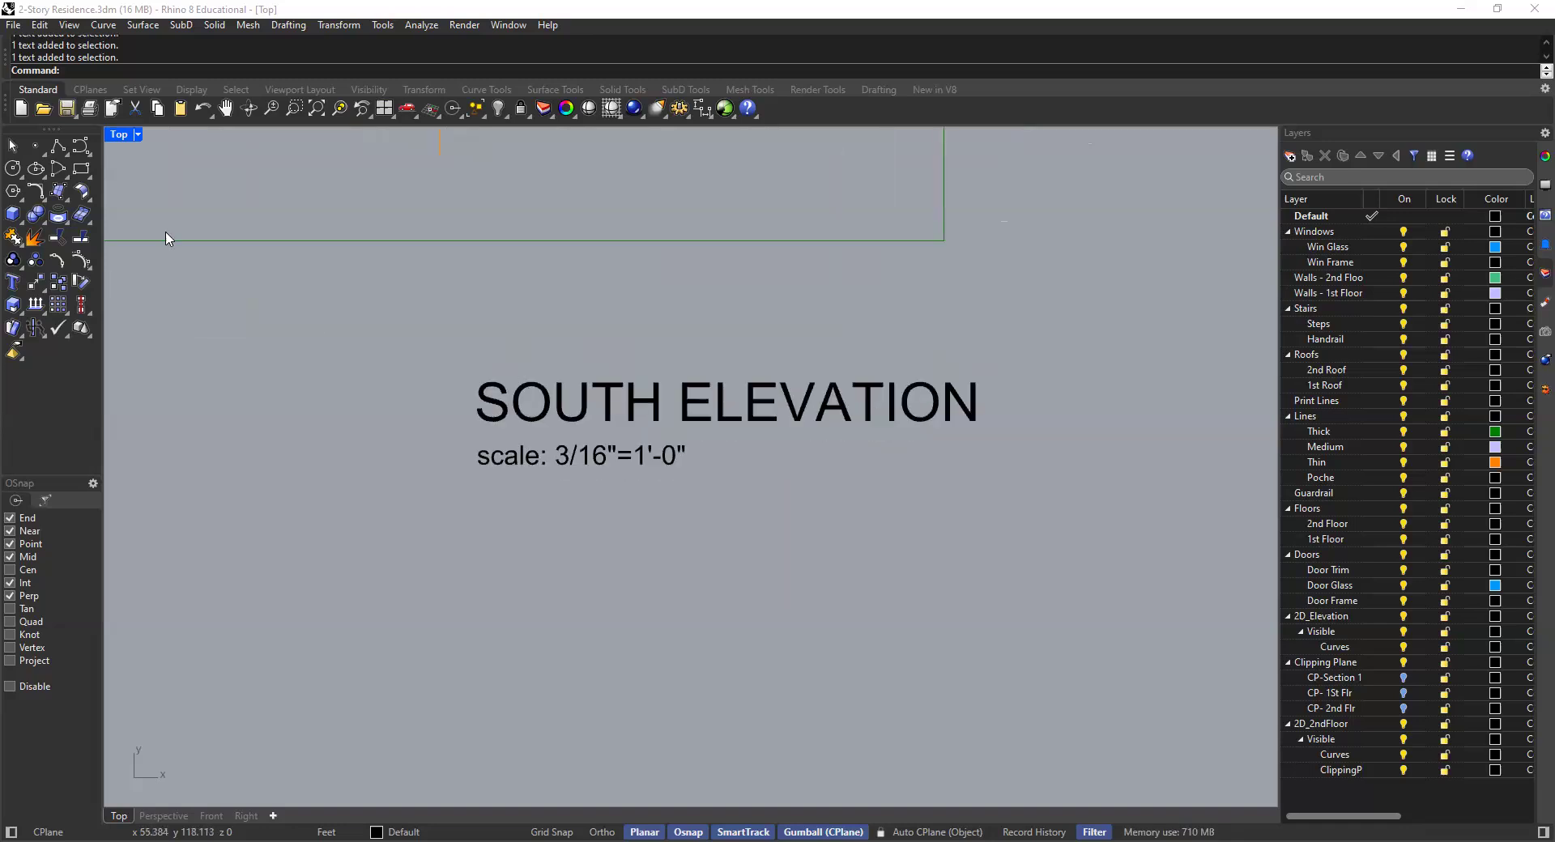
{"action": "left_click", "coordinate": [59, 146]}
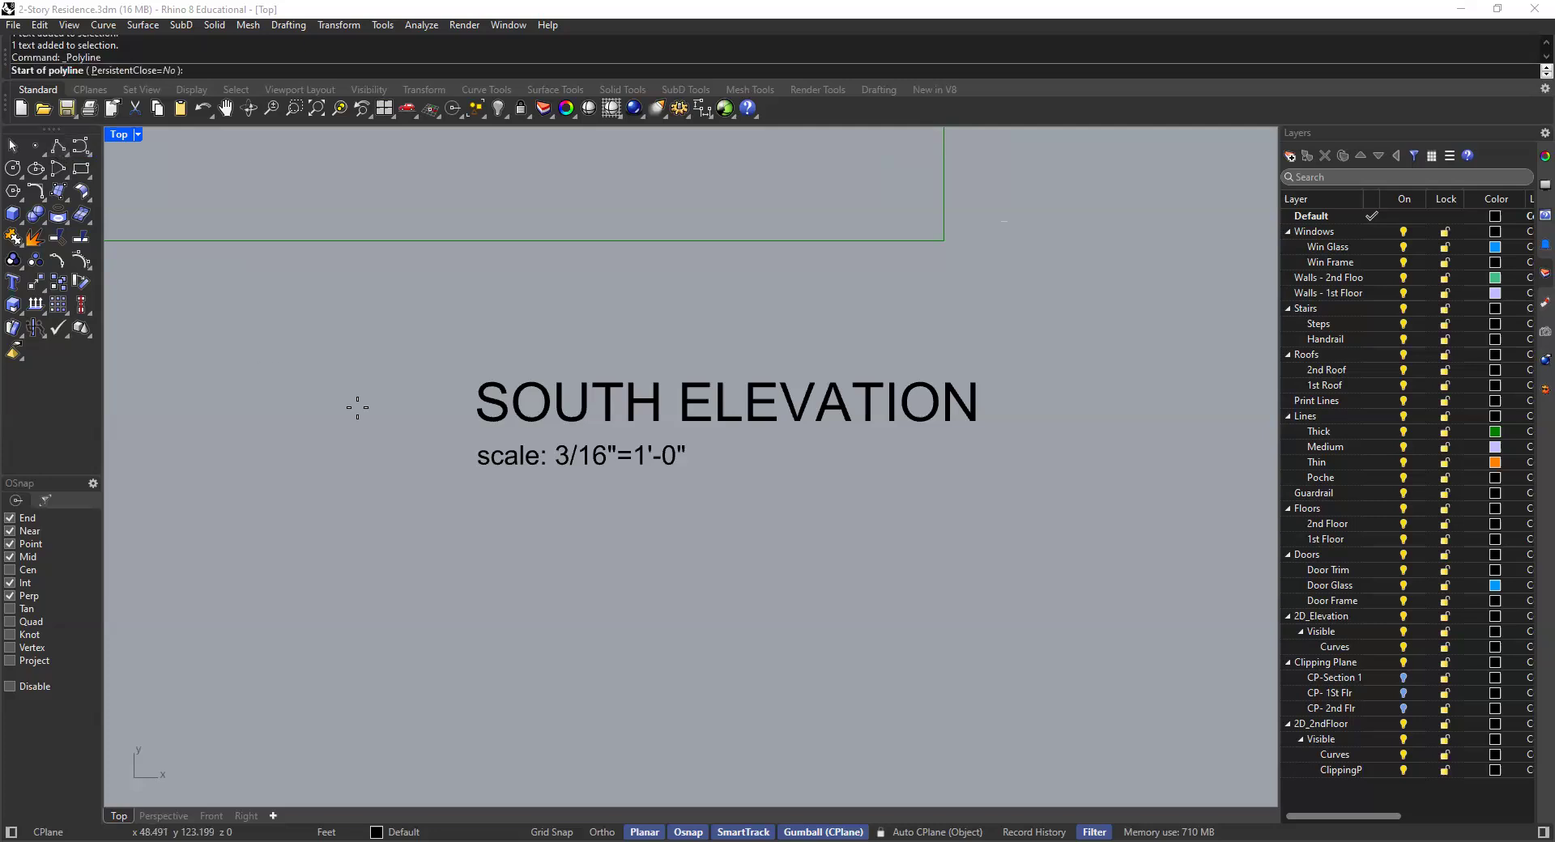
{"action": "scroll", "coordinate": [473, 424], "scroll_direction": "up", "scroll_amount": 2}
{"action": "left_click", "coordinate": [475, 423]}
{"action": "scroll", "coordinate": [729, 438], "scroll_direction": "down", "scroll_amount": 3}
{"action": "scroll", "coordinate": [809, 447], "scroll_direction": "down", "scroll_amount": 4}
{"action": "scroll", "coordinate": [871, 430], "scroll_direction": "up", "scroll_amount": 3}
{"action": "left_click", "coordinate": [870, 431]}
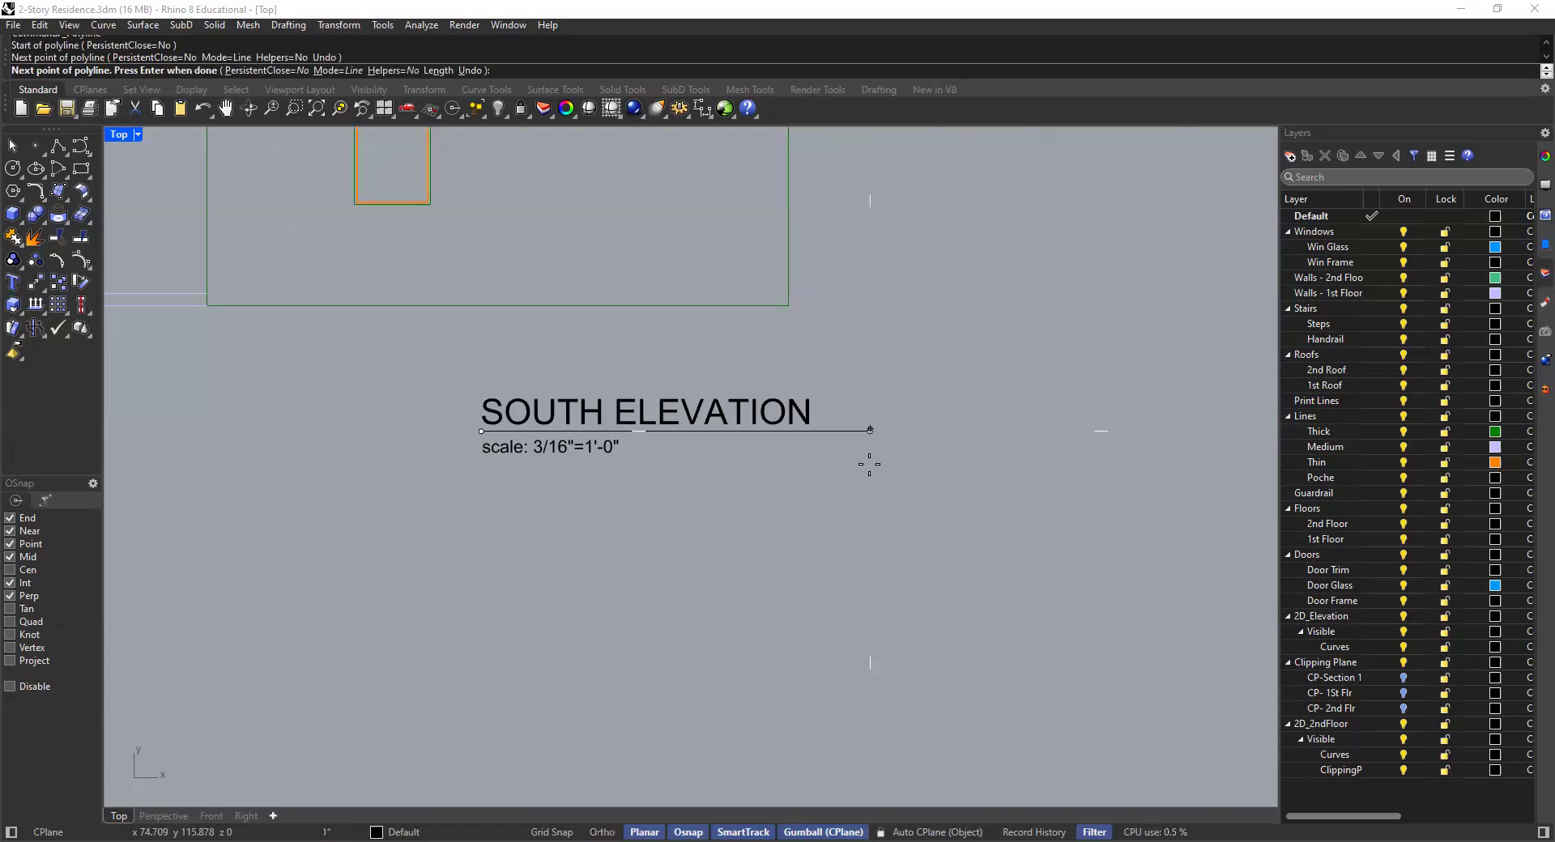
{"action": "right_click", "coordinate": [831, 485]}
{"action": "scroll", "coordinate": [539, 437], "scroll_direction": "up", "scroll_amount": 1}
Step: Move the scale note slightly up, closer to the line under the title
{"action": "left_click", "coordinate": [531, 452]}
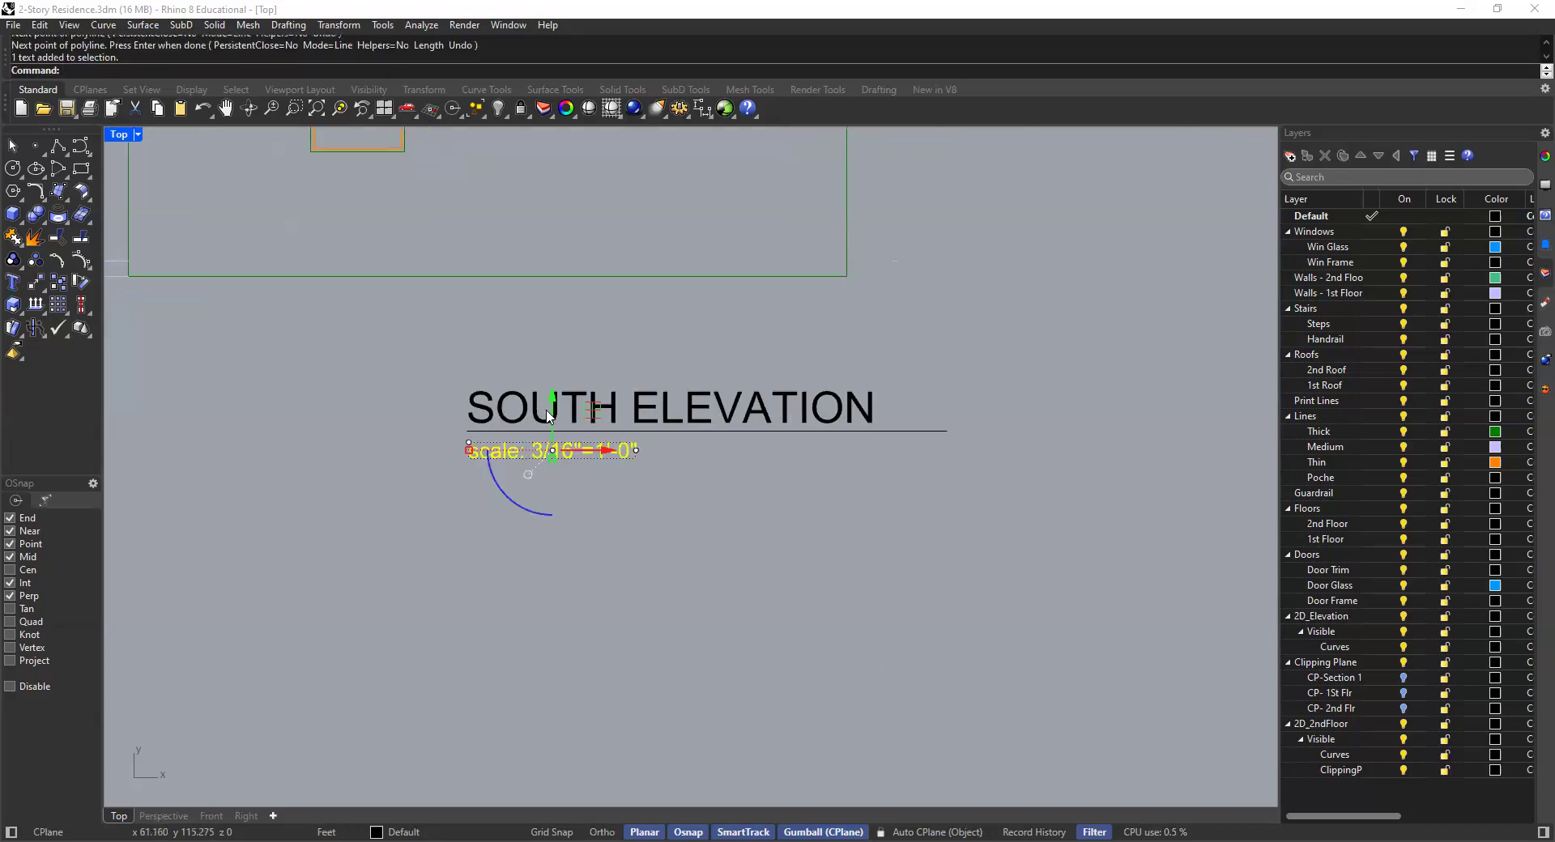
{"action": "left_click_drag", "start_coordinate": [548, 416], "coordinate": [548, 412]}
{"action": "key", "text": "Escape"}
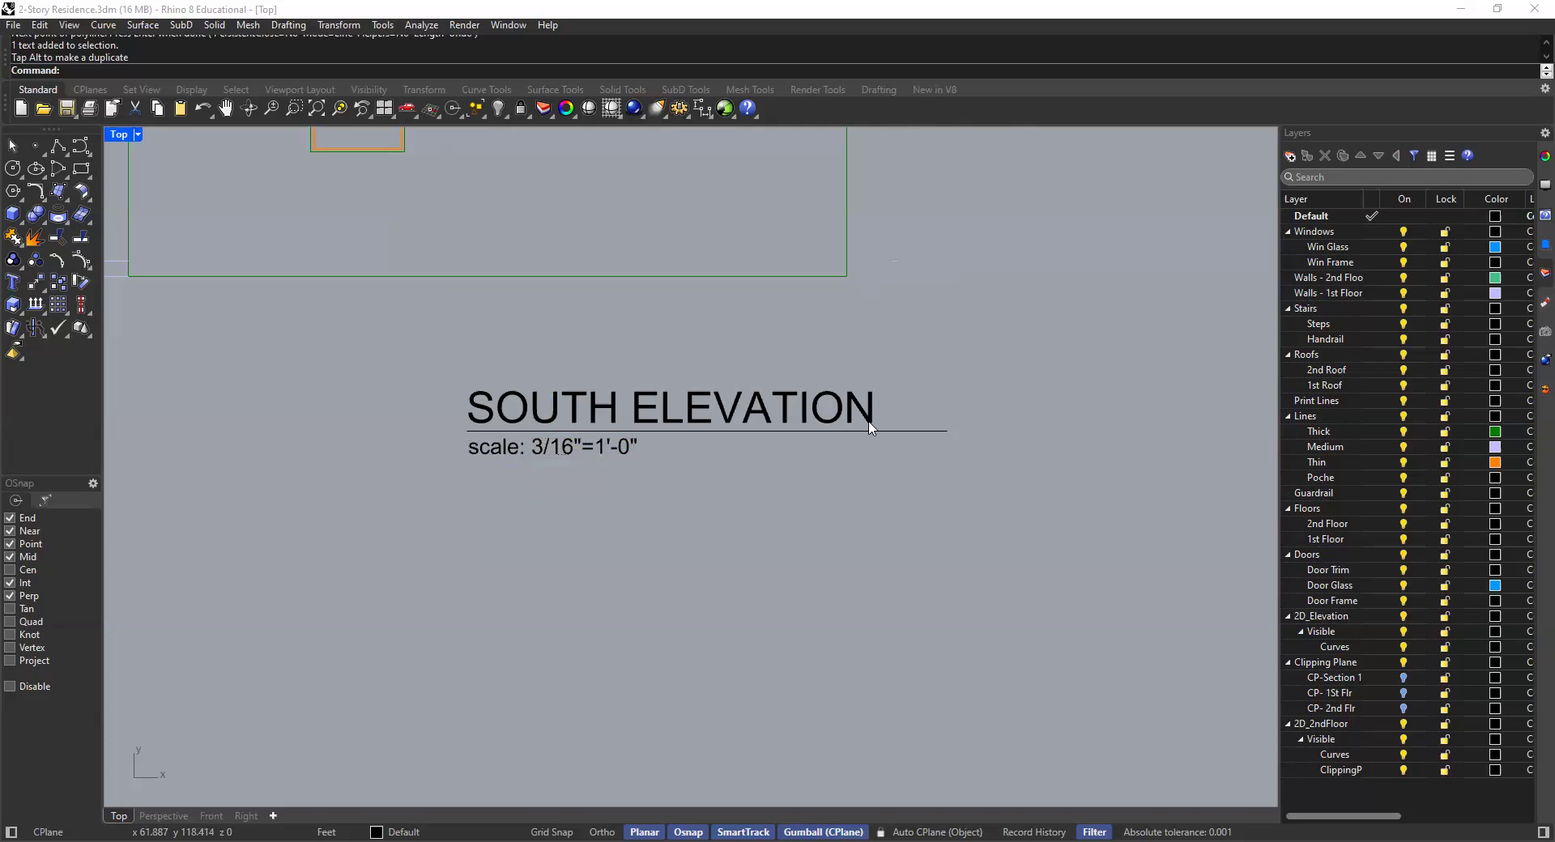
Step: Change the layer of the line under the SOUTH ELEVATION title to Thick
{"action": "left_click", "coordinate": [809, 431]}
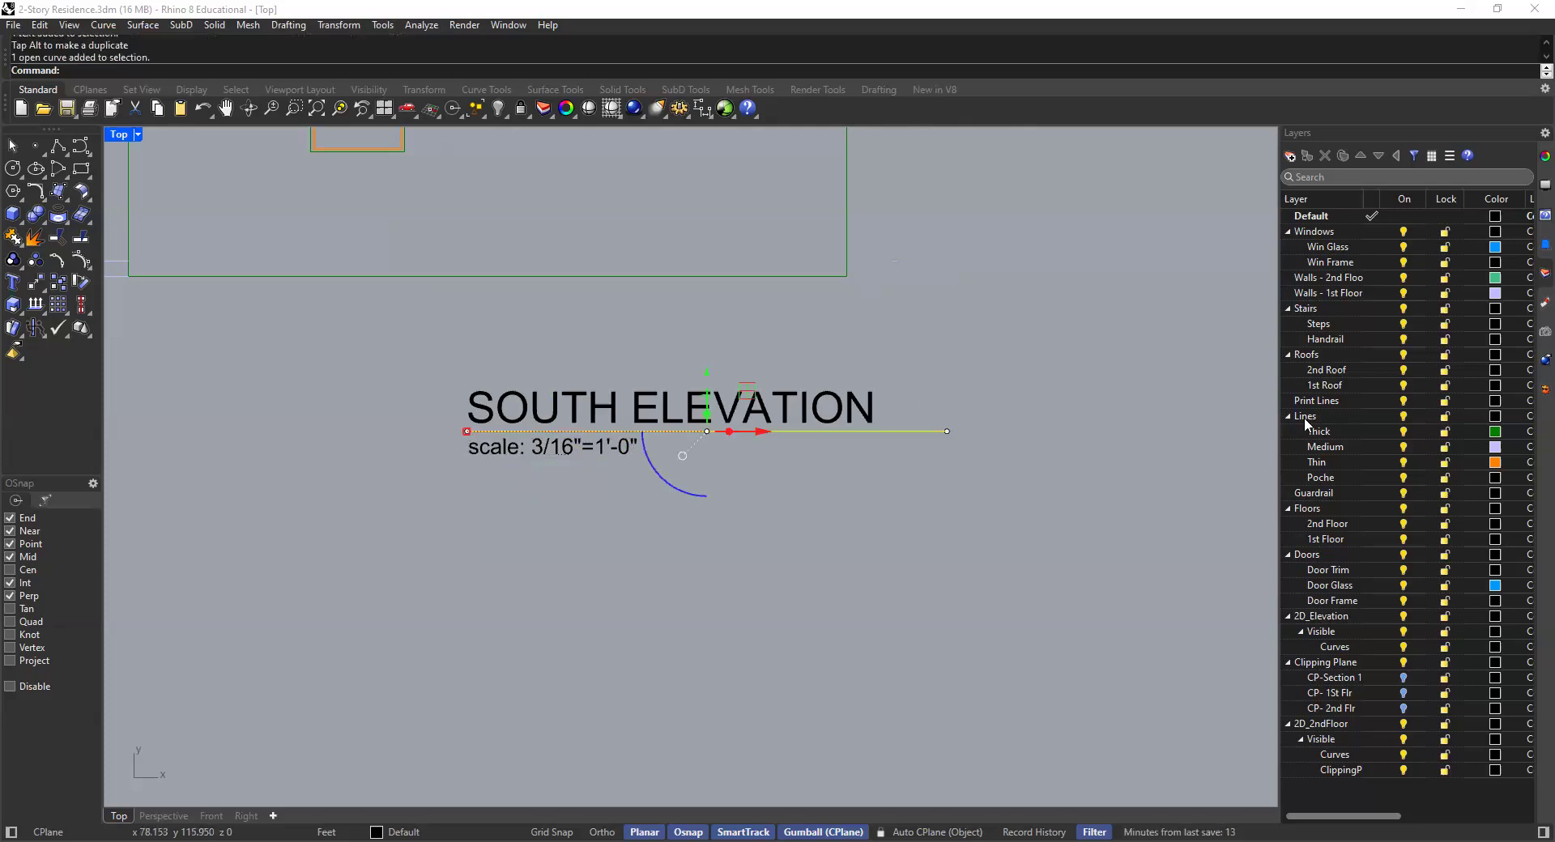
{"action": "right_click", "coordinate": [1351, 430]}
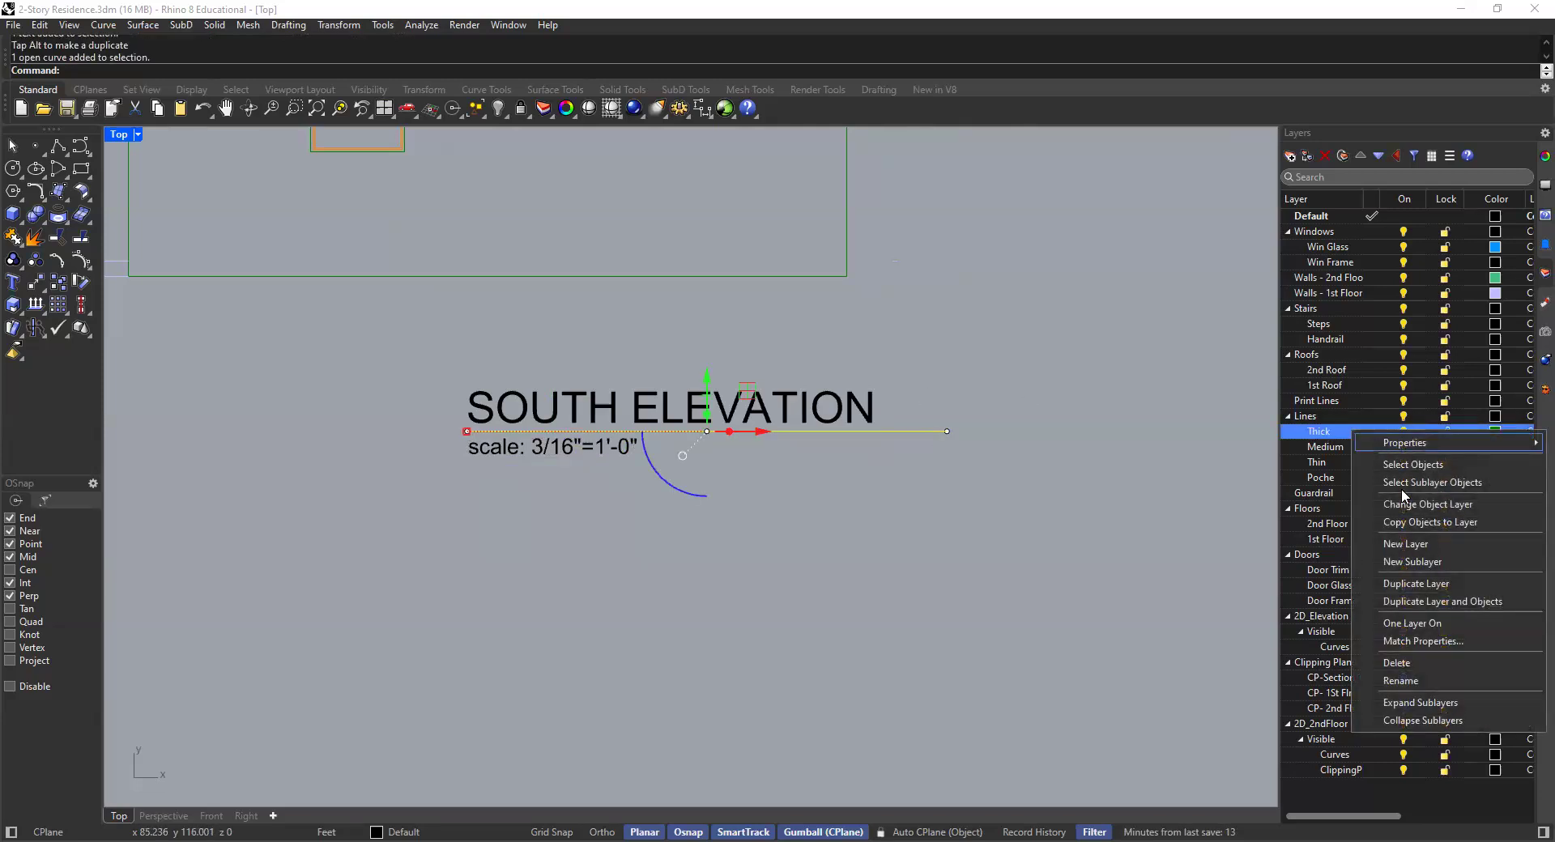
{"action": "left_click", "coordinate": [1362, 502]}
{"action": "left_click", "coordinate": [520, 494]}
{"action": "scroll", "coordinate": [656, 500], "scroll_direction": "down", "scroll_amount": 1}
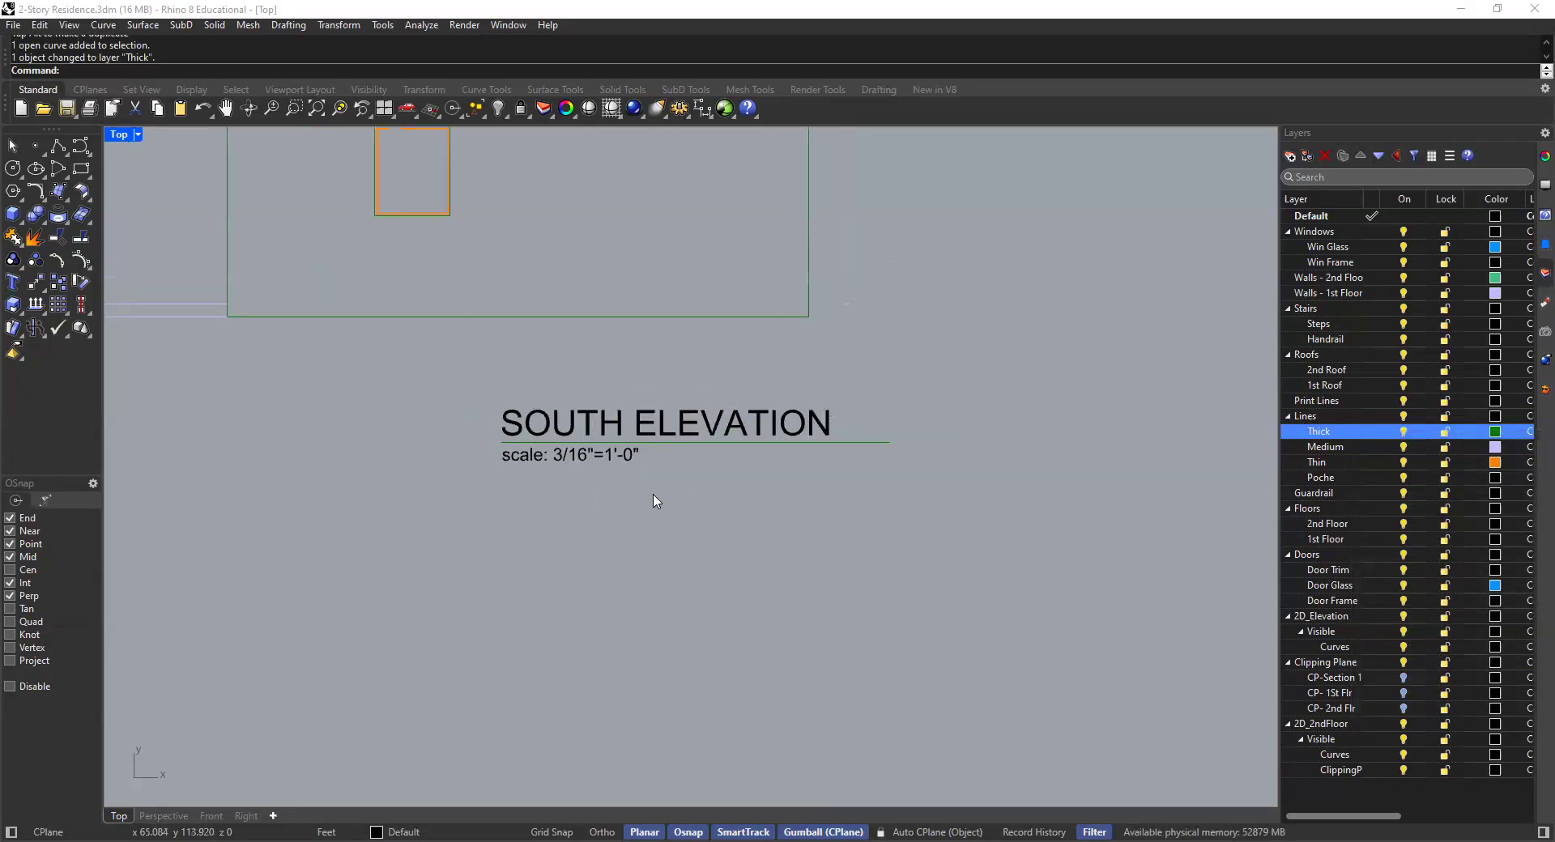
Step: Move the SOUTH ELEVATION title, its underline and the scale note up together, closer to the base of the elevation
{"action": "scroll", "coordinate": [677, 512], "scroll_direction": "down", "scroll_amount": 3}
{"action": "scroll", "coordinate": [631, 456], "scroll_direction": "up", "scroll_amount": 8}
{"action": "scroll", "coordinate": [608, 454], "scroll_direction": "down", "scroll_amount": 6}
{"action": "right_click_drag", "start_coordinate": [646, 452], "coordinate": [758, 461]}
{"action": "left_click_drag", "start_coordinate": [758, 461], "coordinate": [661, 549]}
{"action": "left_click", "coordinate": [665, 551]}
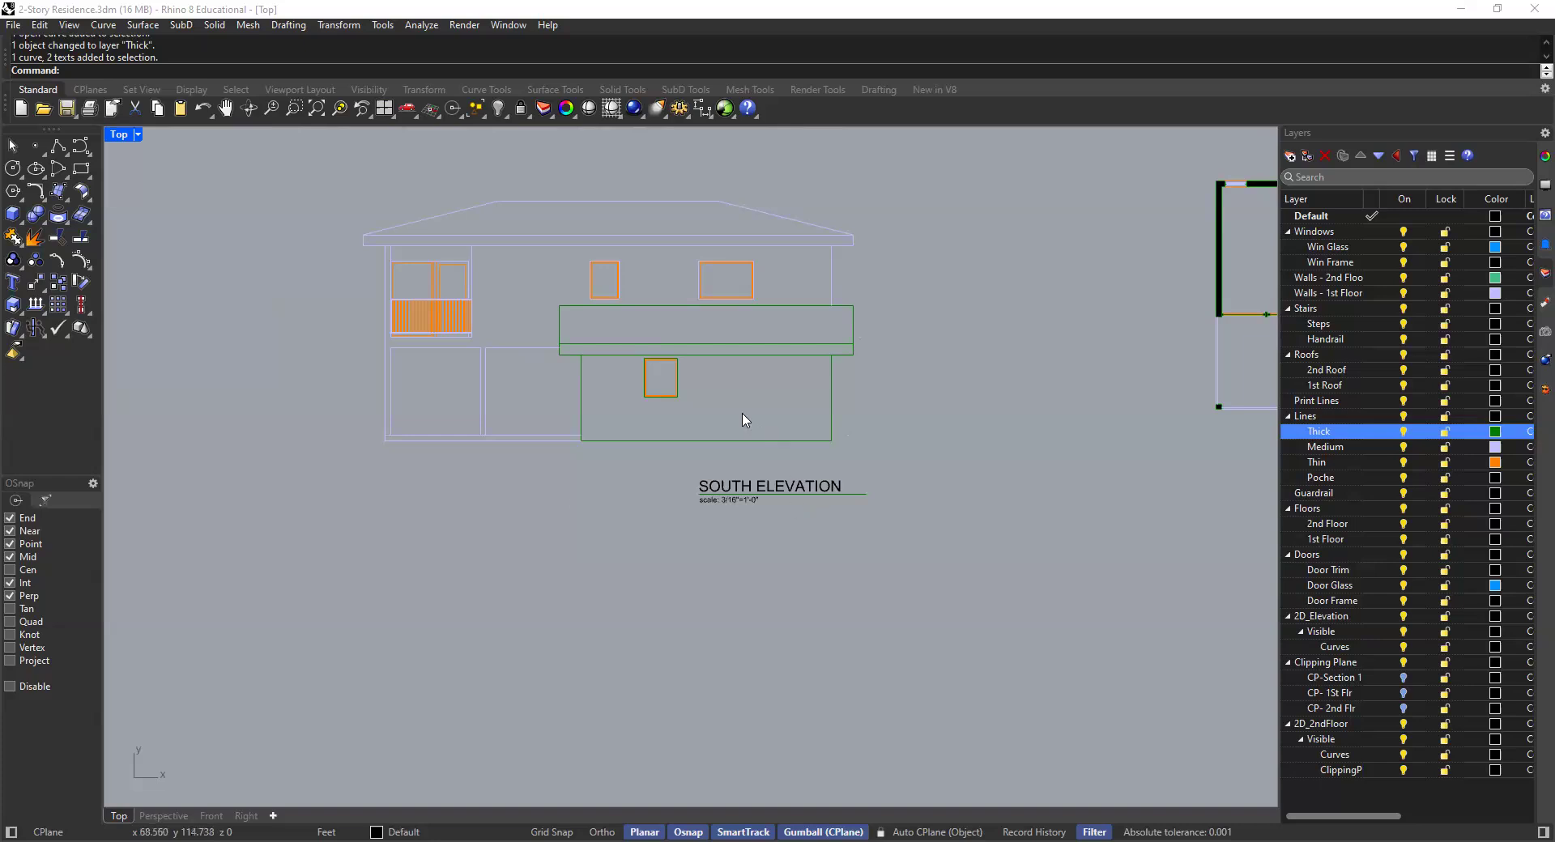
{"action": "left_click_drag", "start_coordinate": [729, 467], "coordinate": [685, 522]}
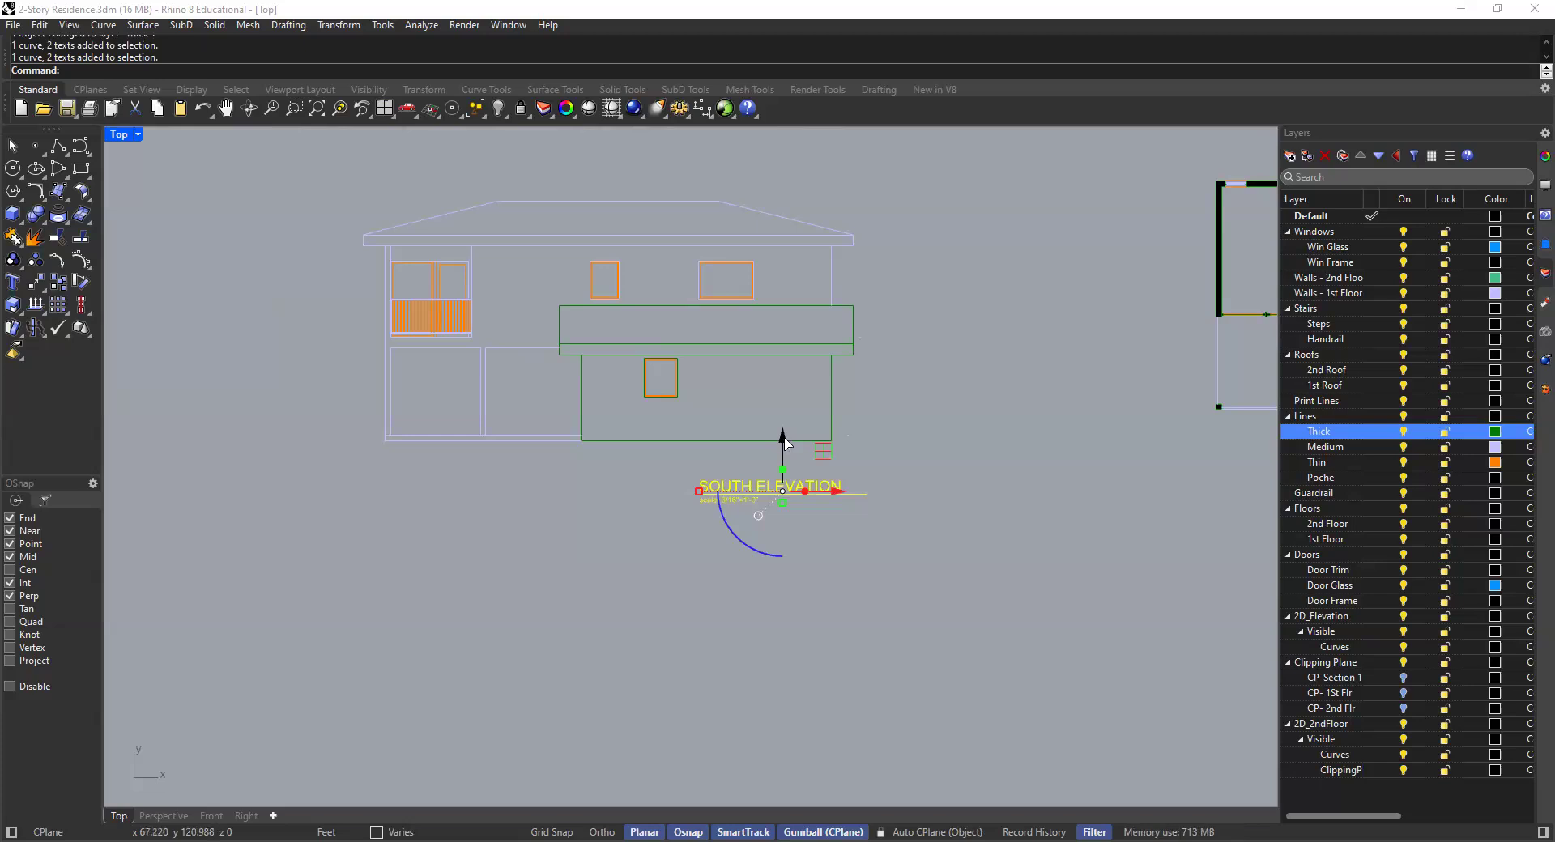
{"action": "left_click_drag", "start_coordinate": [783, 438], "coordinate": [782, 422]}
{"action": "left_click", "coordinate": [767, 491]}
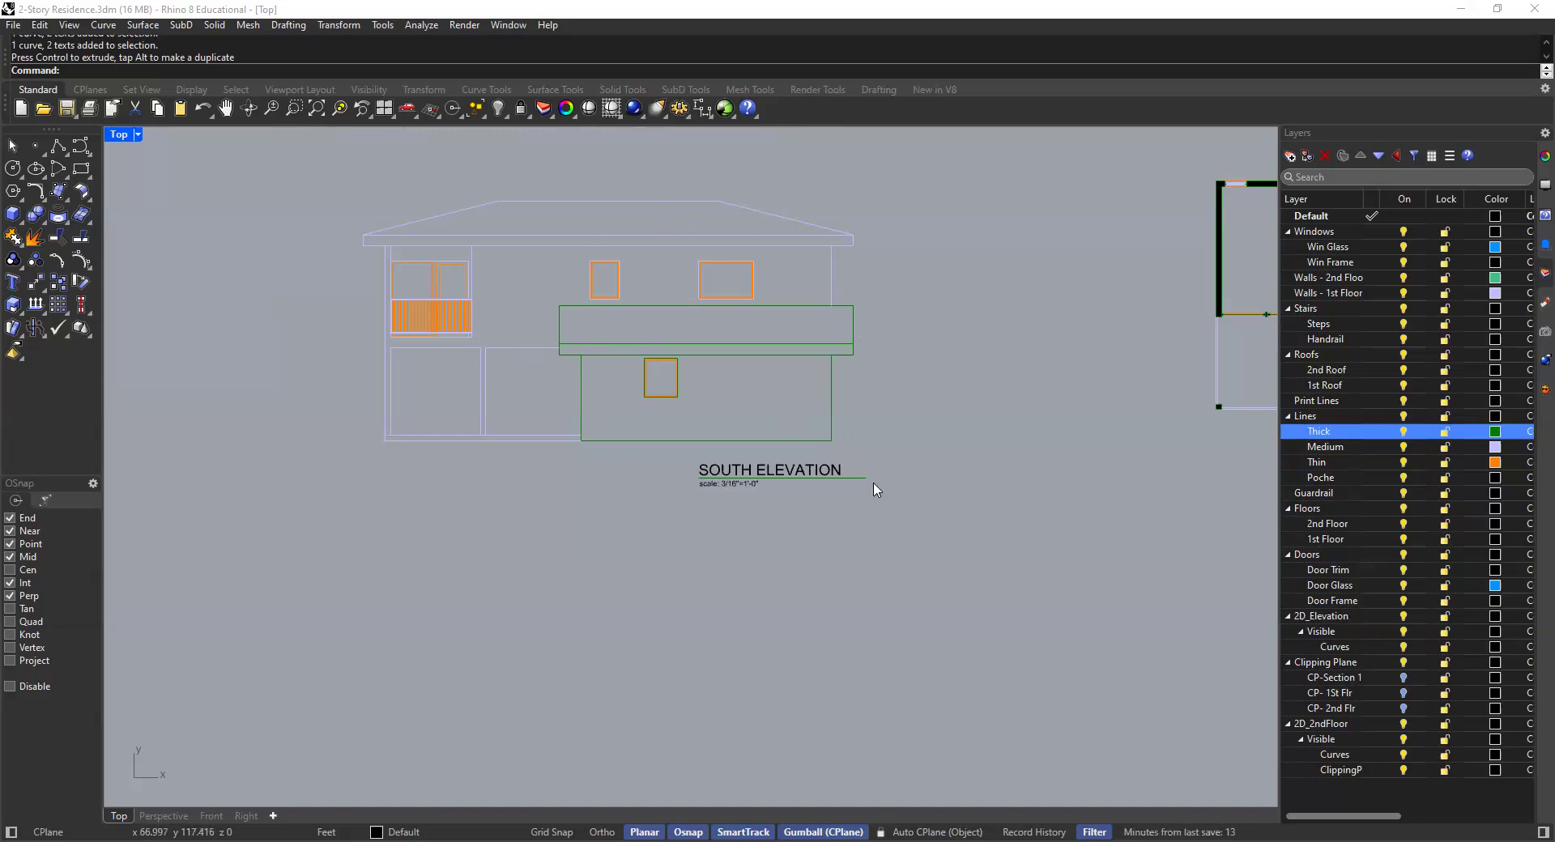
Step: Draw a rectangle framing the whole elevation together with its title and scale note
{"action": "scroll", "coordinate": [559, 523], "scroll_direction": "down", "scroll_amount": 5}
{"action": "scroll", "coordinate": [542, 538], "scroll_direction": "up", "scroll_amount": 4}
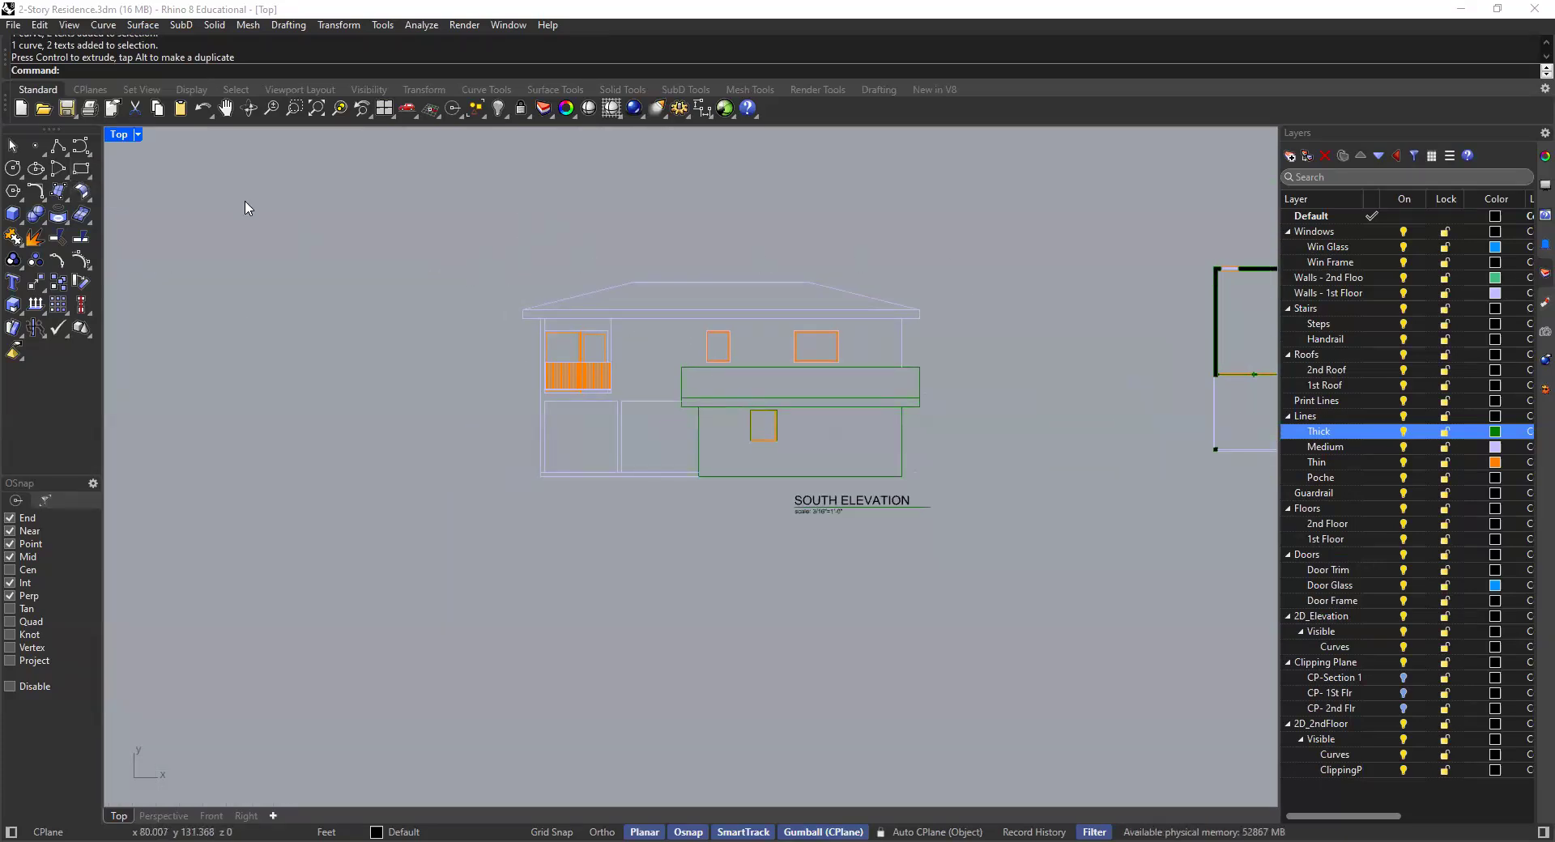
{"action": "left_click", "coordinate": [75, 175]}
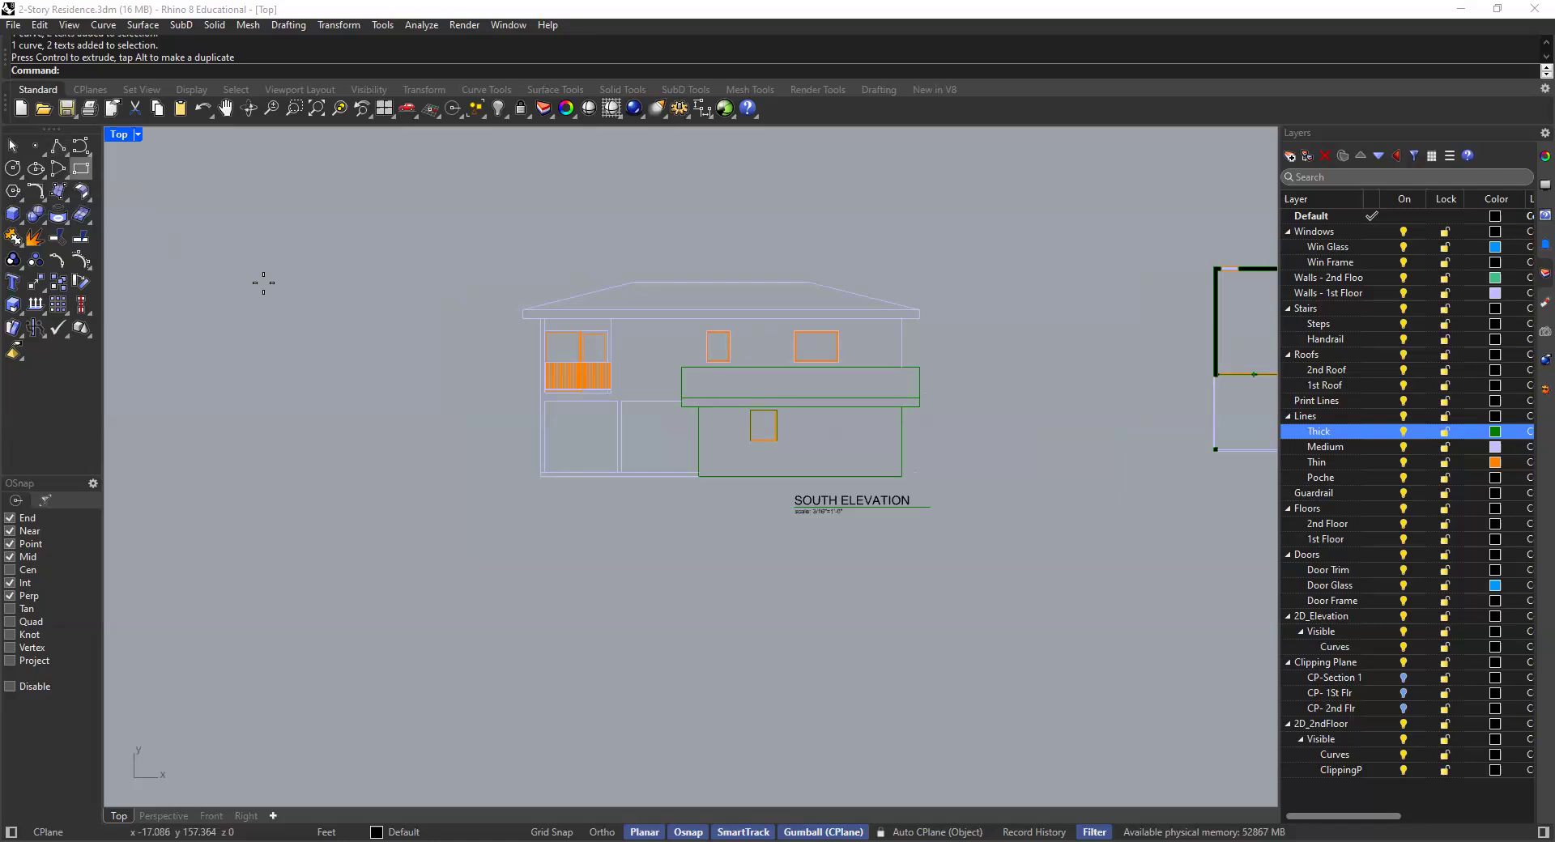
{"action": "left_click", "coordinate": [979, 234]}
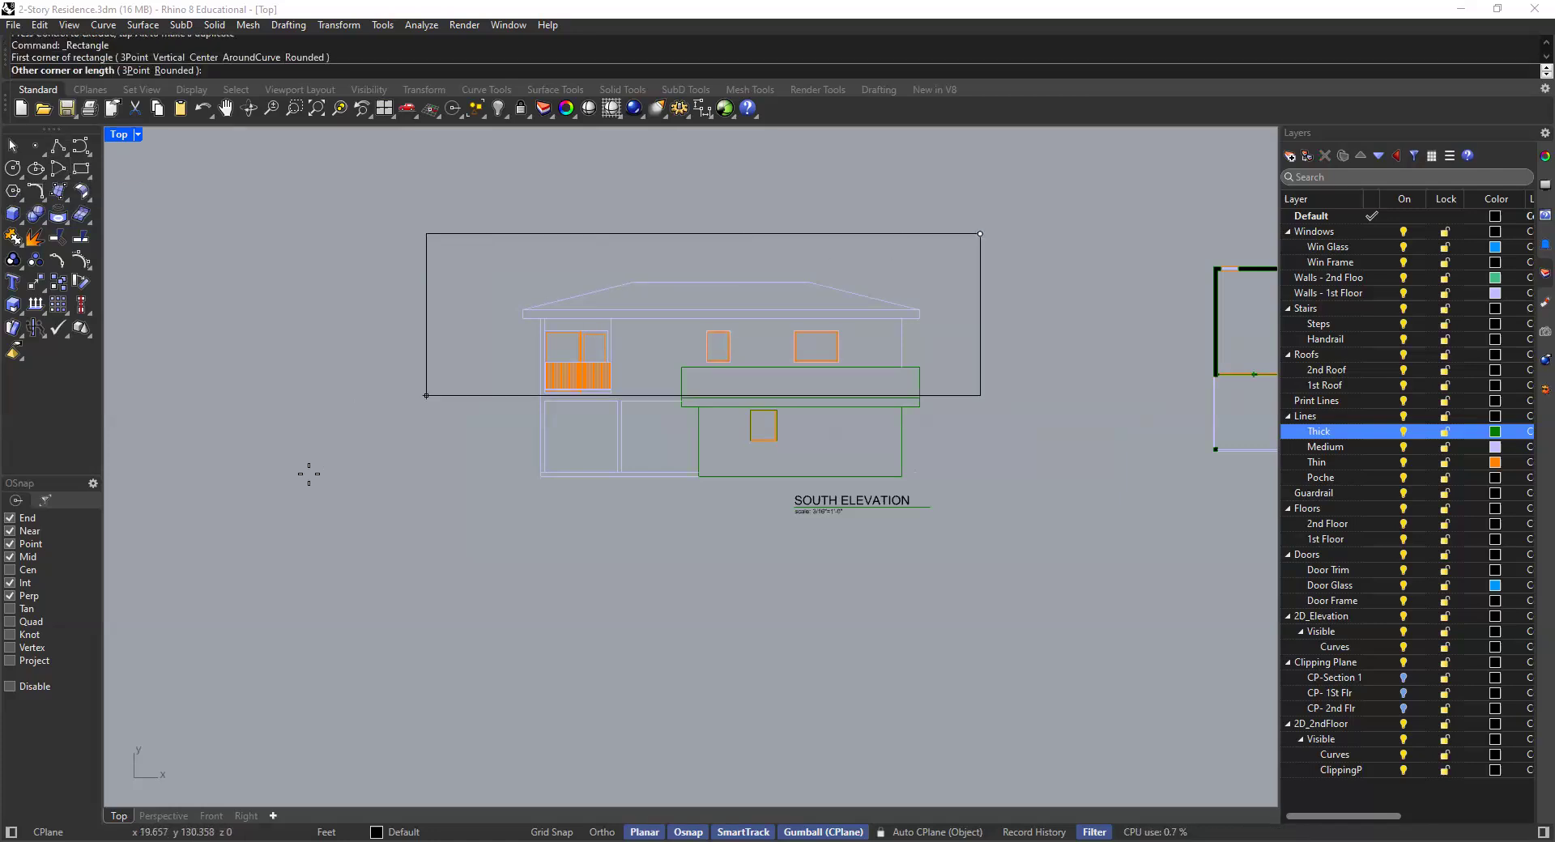
{"action": "left_click", "coordinate": [426, 550]}
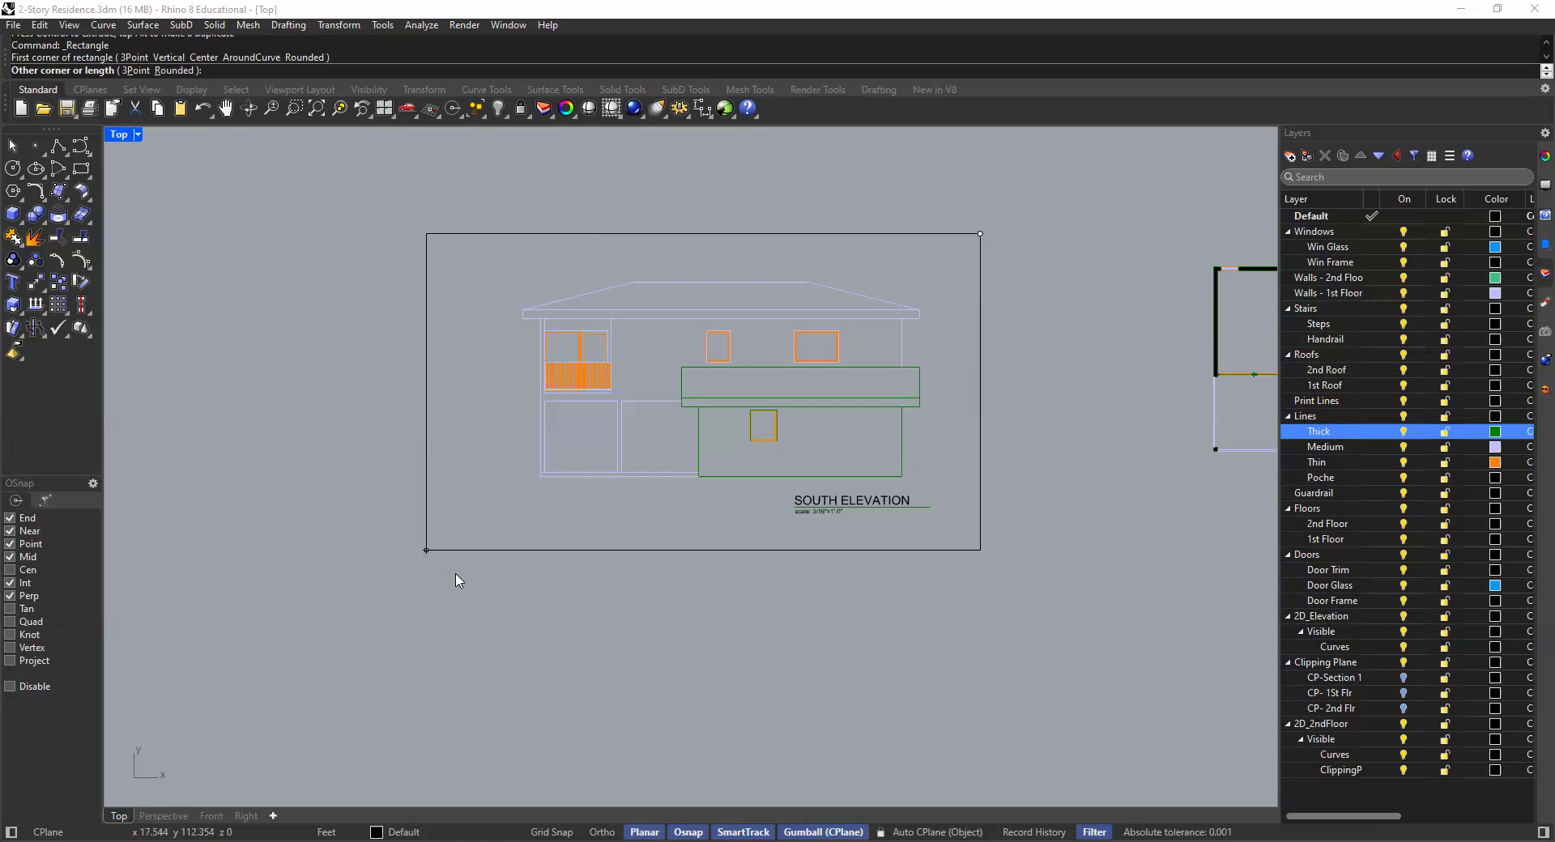
{"action": "left_click", "coordinate": [505, 235]}
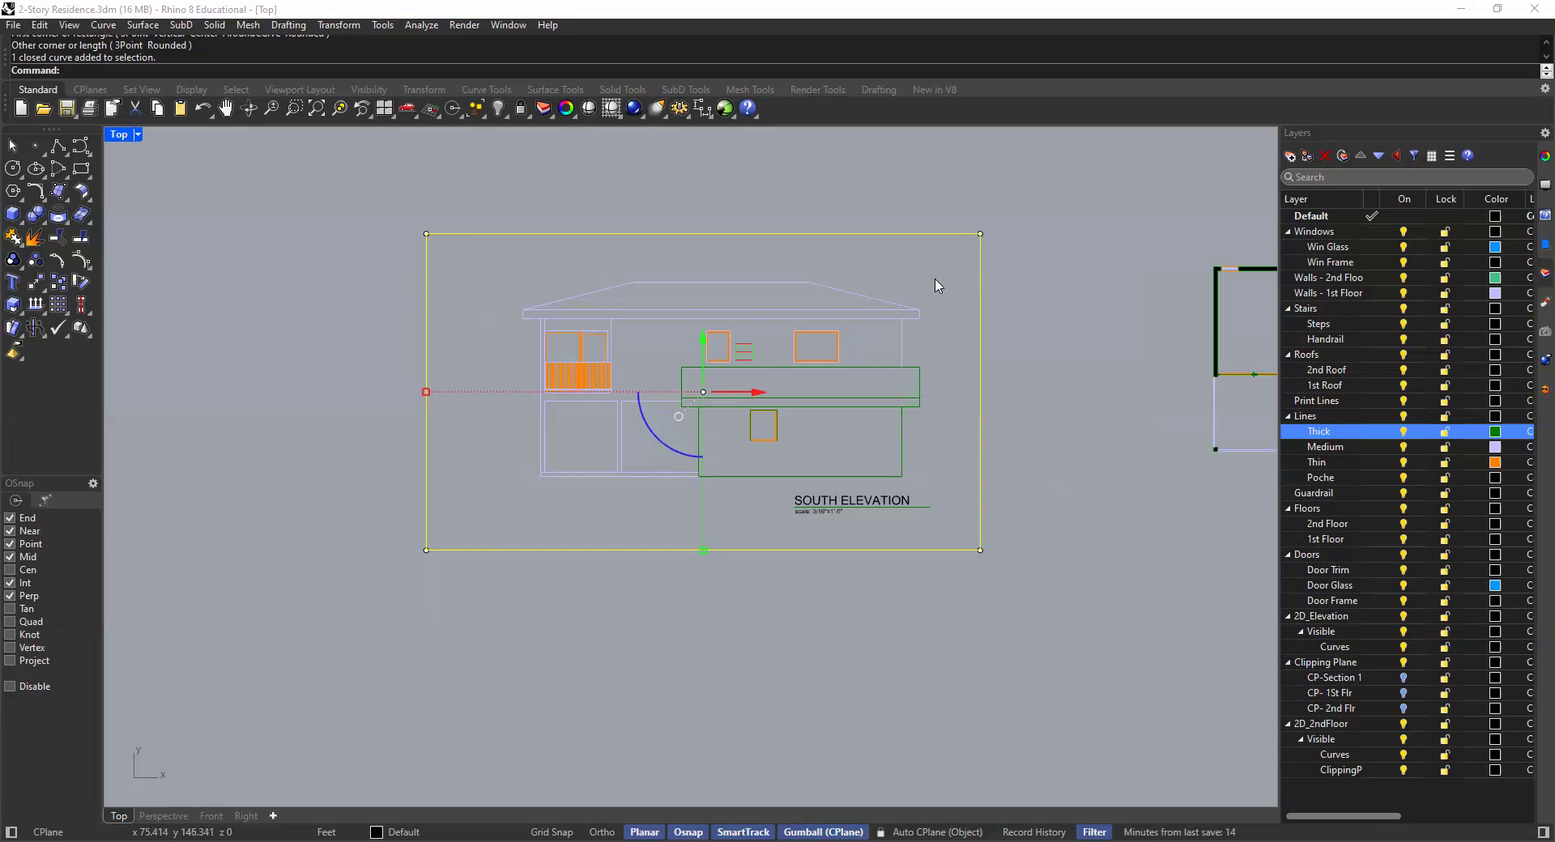
{"action": "key", "text": "Escape"}
{"action": "left_click", "coordinate": [463, 240]}
{"action": "key", "text": "Escape"}
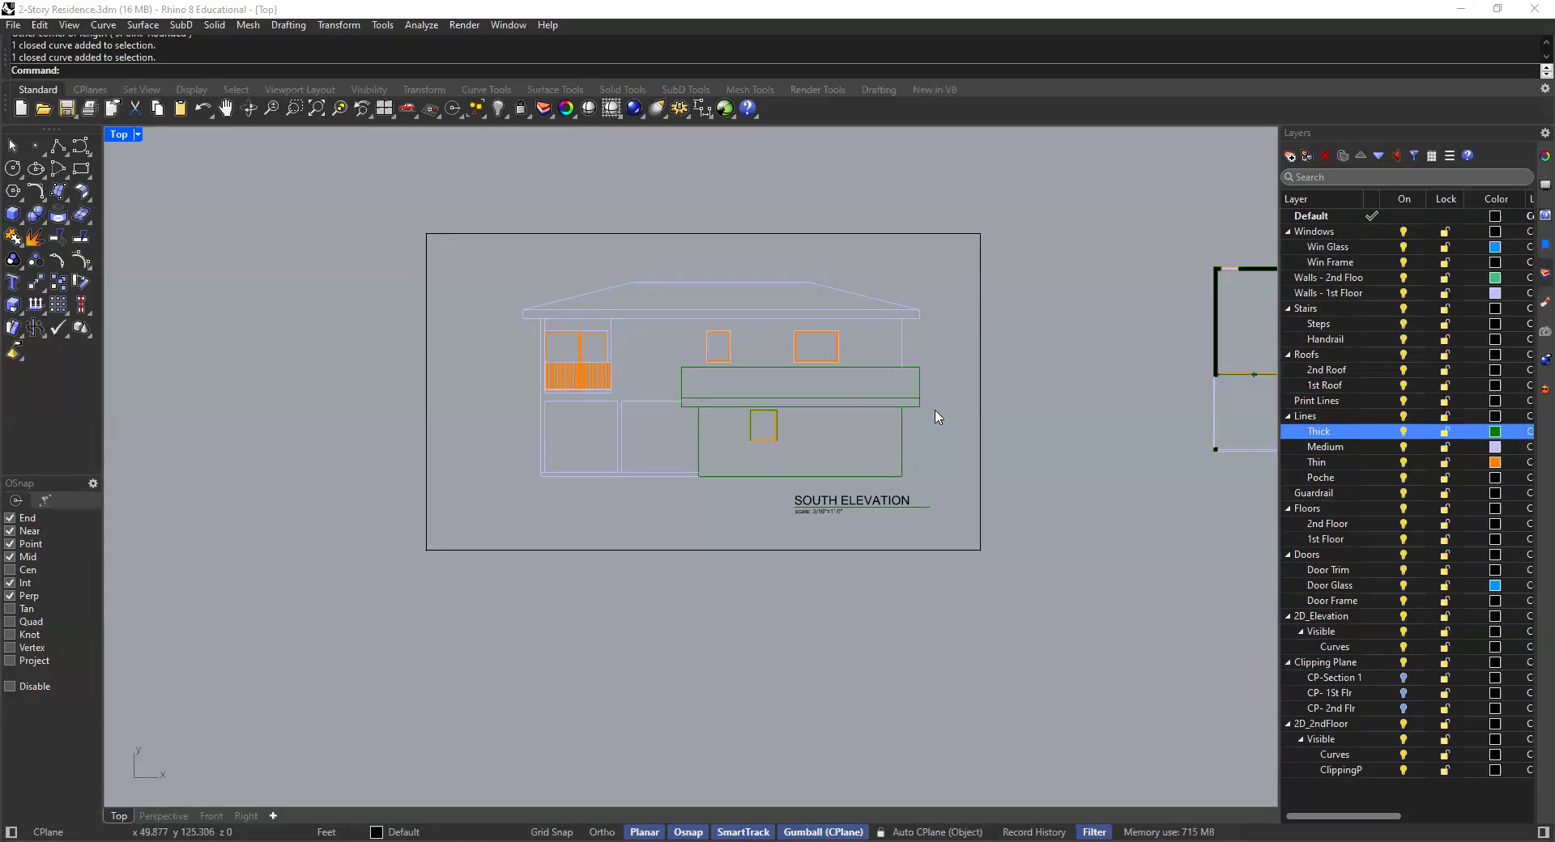
Step: Delete the rectangle framing the elevation
{"action": "scroll", "coordinate": [954, 430], "scroll_direction": "down", "scroll_amount": 2}
{"action": "scroll", "coordinate": [930, 513], "scroll_direction": "up", "scroll_amount": 2}
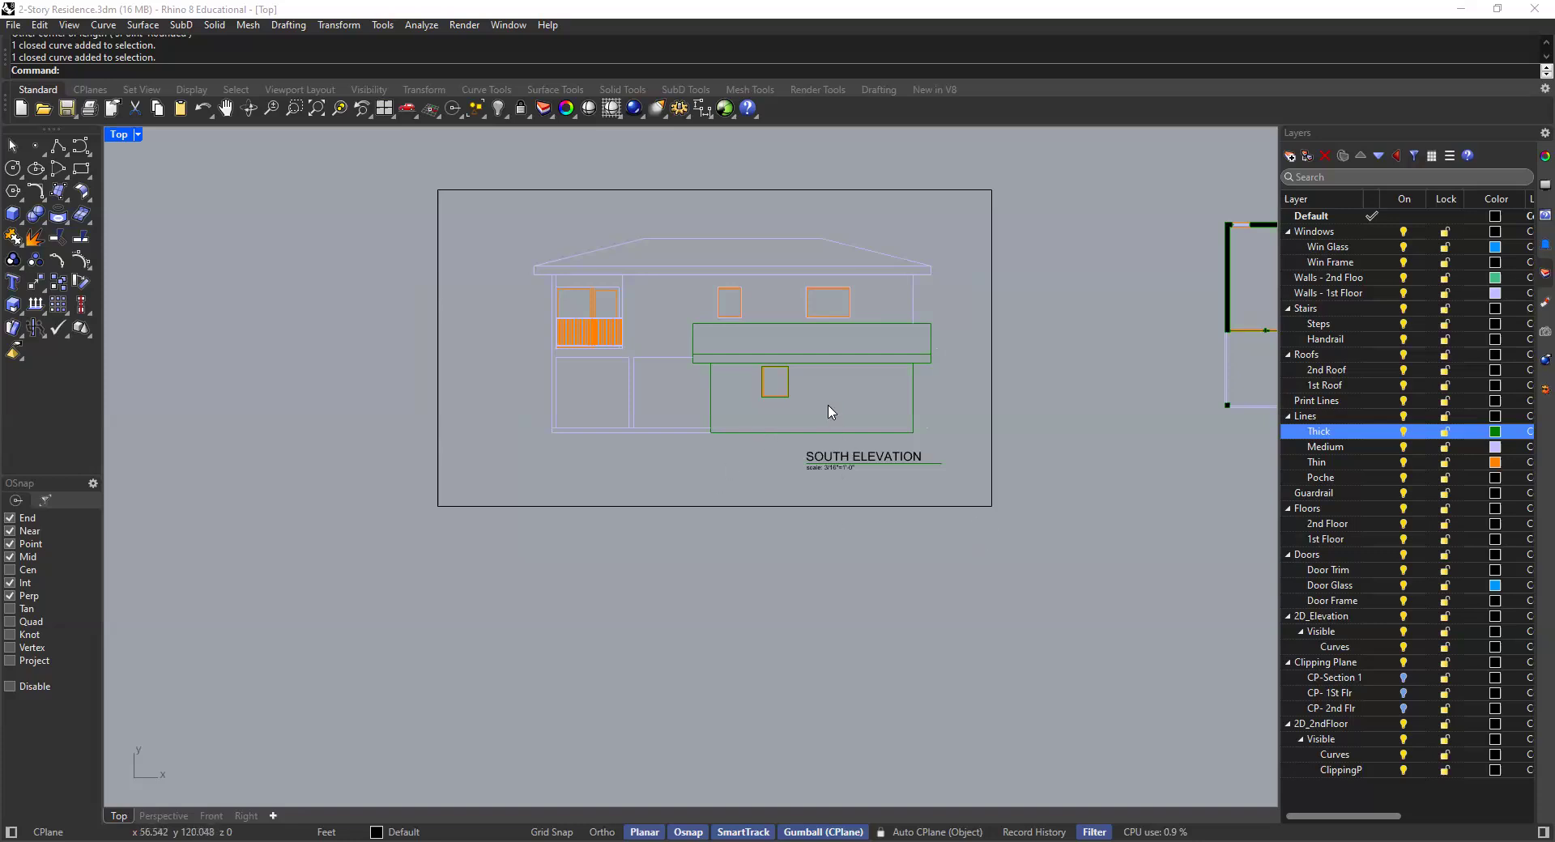
{"action": "left_click_drag", "start_coordinate": [951, 173], "coordinate": [918, 210]}
{"action": "key", "text": "Delete"}
Step: Print the south elevation with the existing print settings and save the PDF file as Elevation
{"action": "scroll", "coordinate": [850, 259], "scroll_direction": "up", "scroll_amount": 1}
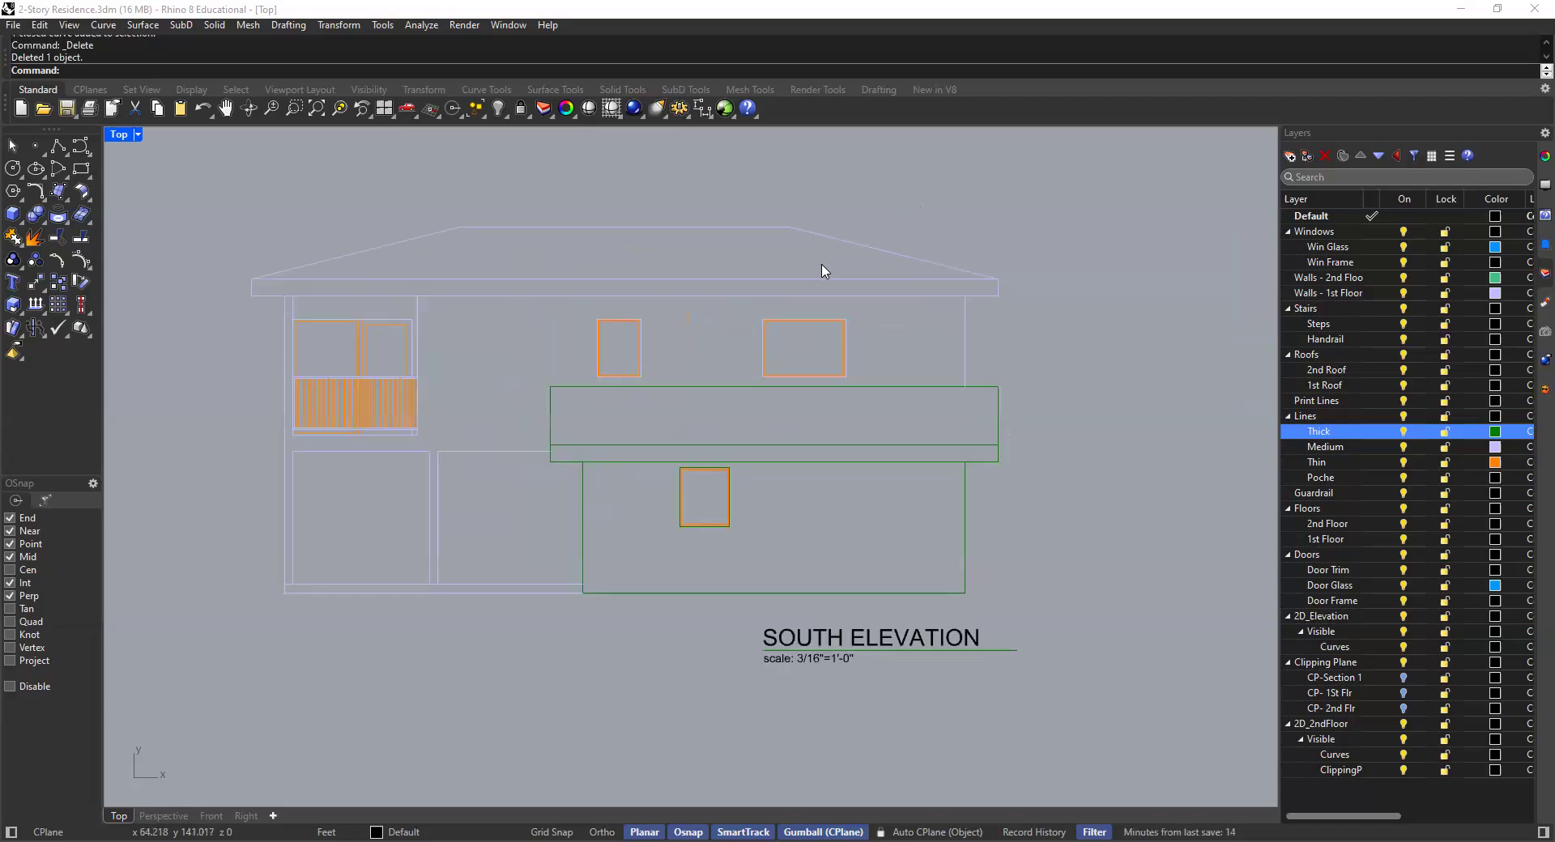
{"action": "scroll", "coordinate": [729, 275], "scroll_direction": "up", "scroll_amount": 3}
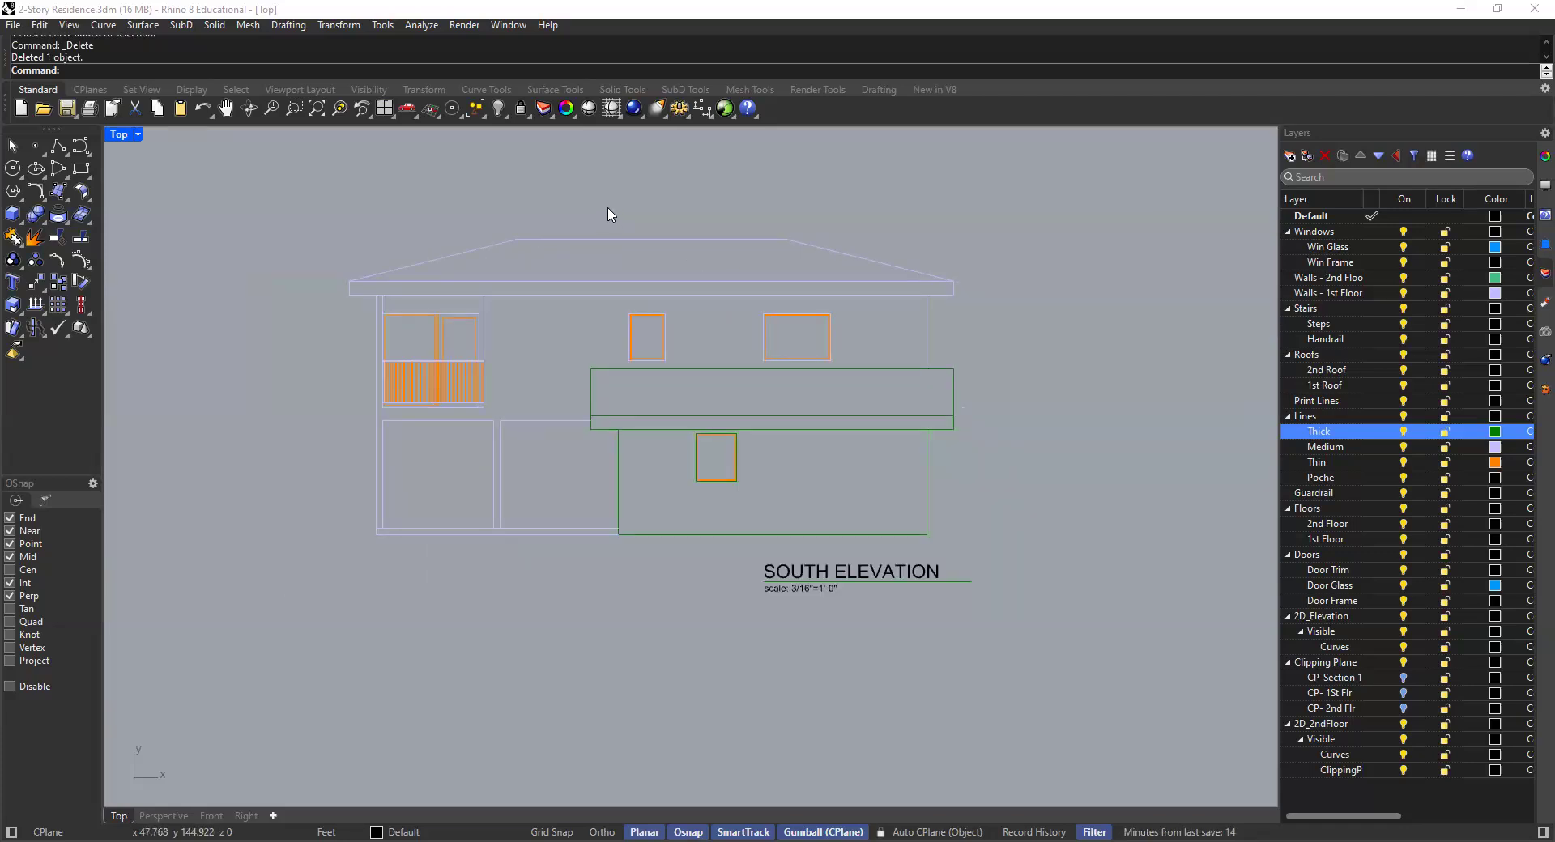
{"action": "left_click", "coordinate": [90, 109]}
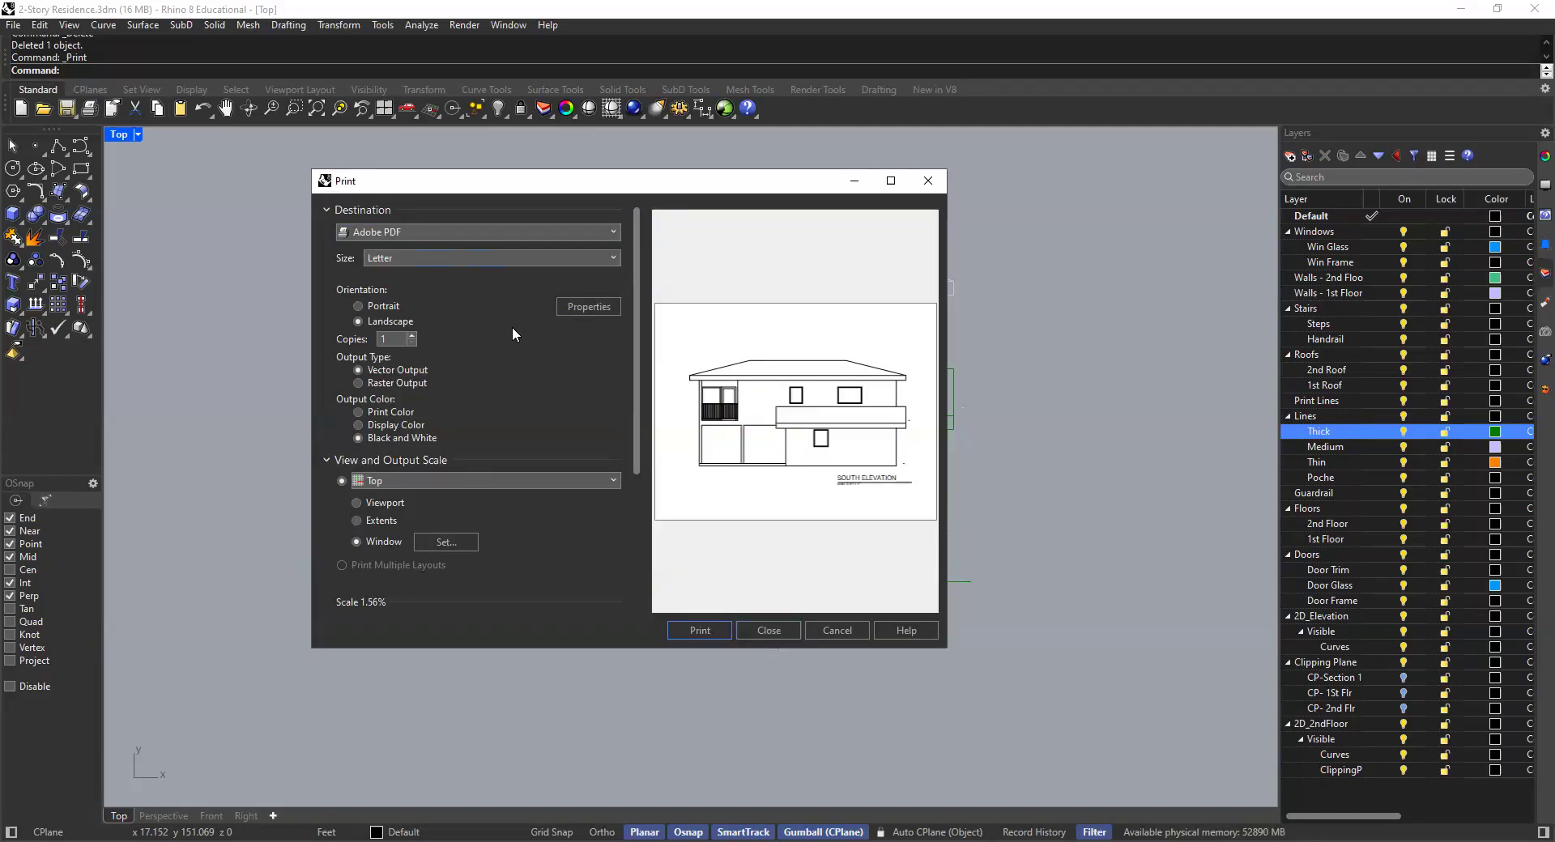
{"action": "scroll", "coordinate": [512, 327], "scroll_direction": "down", "scroll_amount": 4}
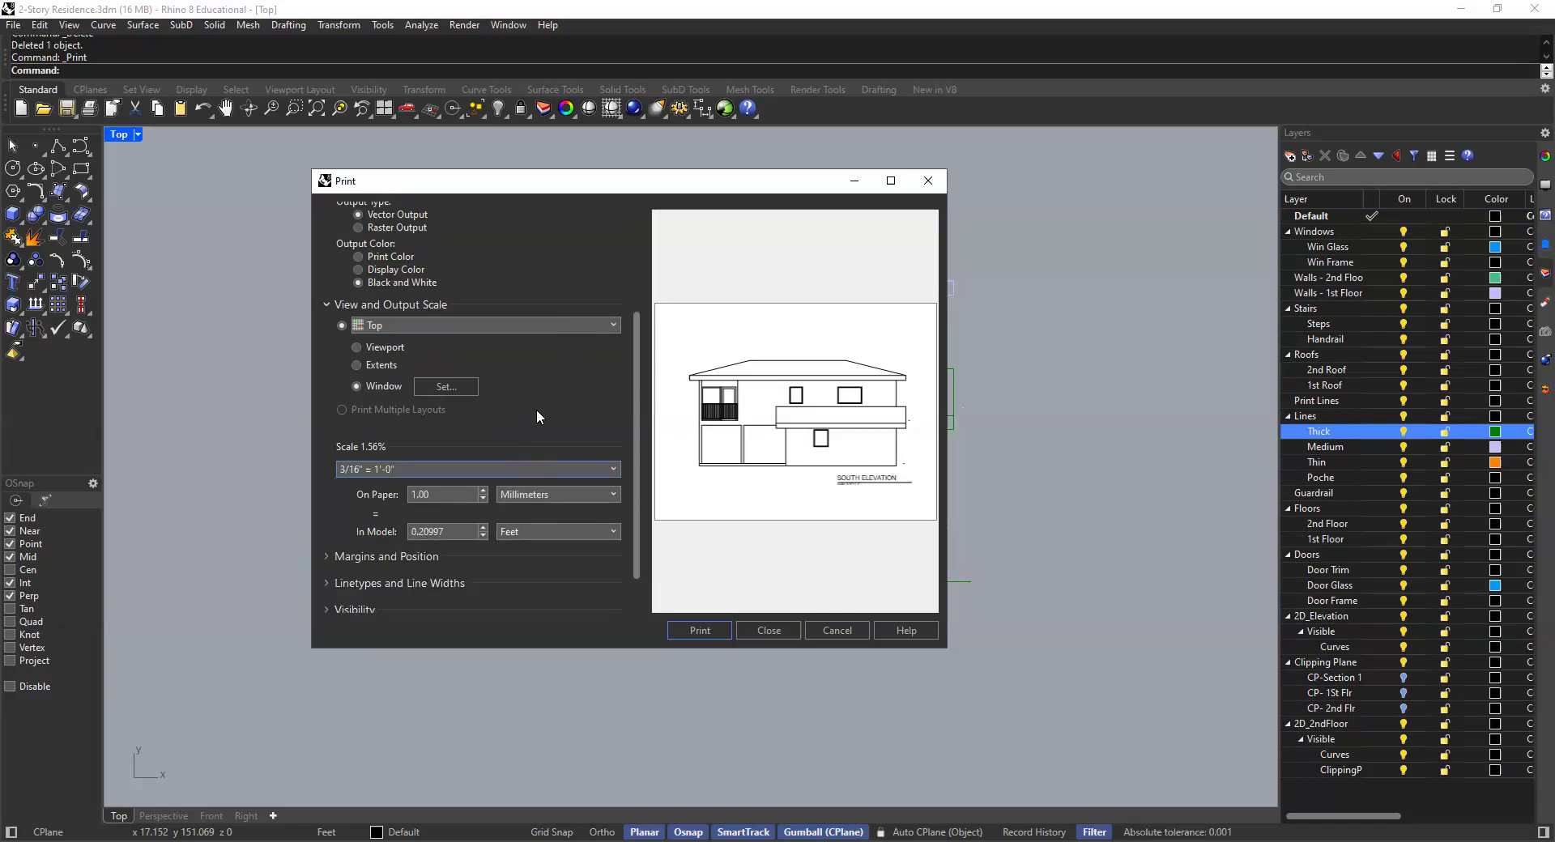
{"action": "left_click", "coordinate": [701, 630]}
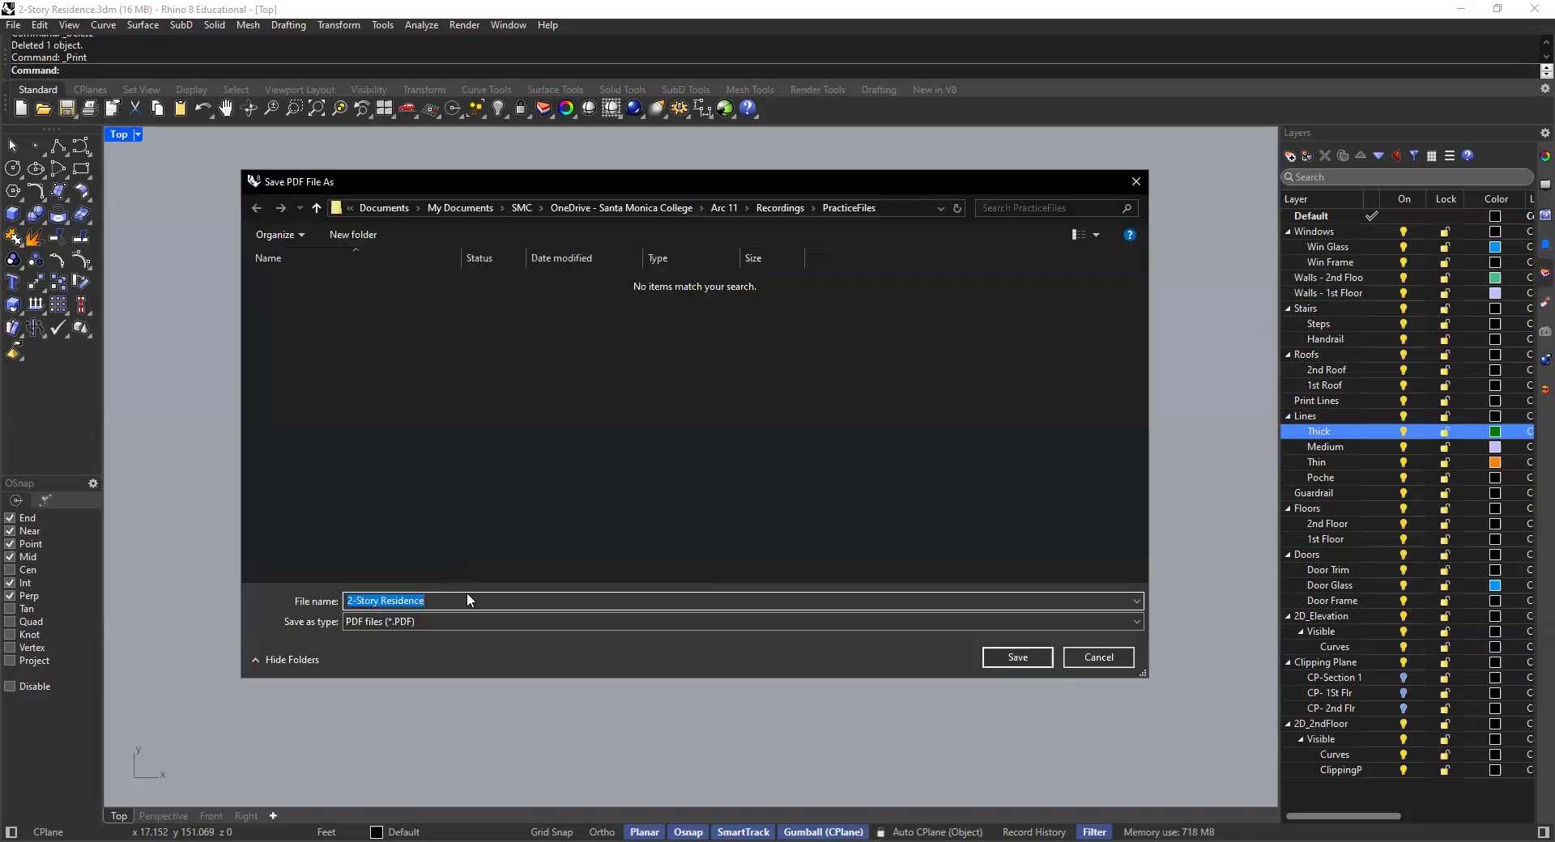
{"action": "type", "text": "Elevation"}
{"action": "left_click", "coordinate": [1019, 655]}
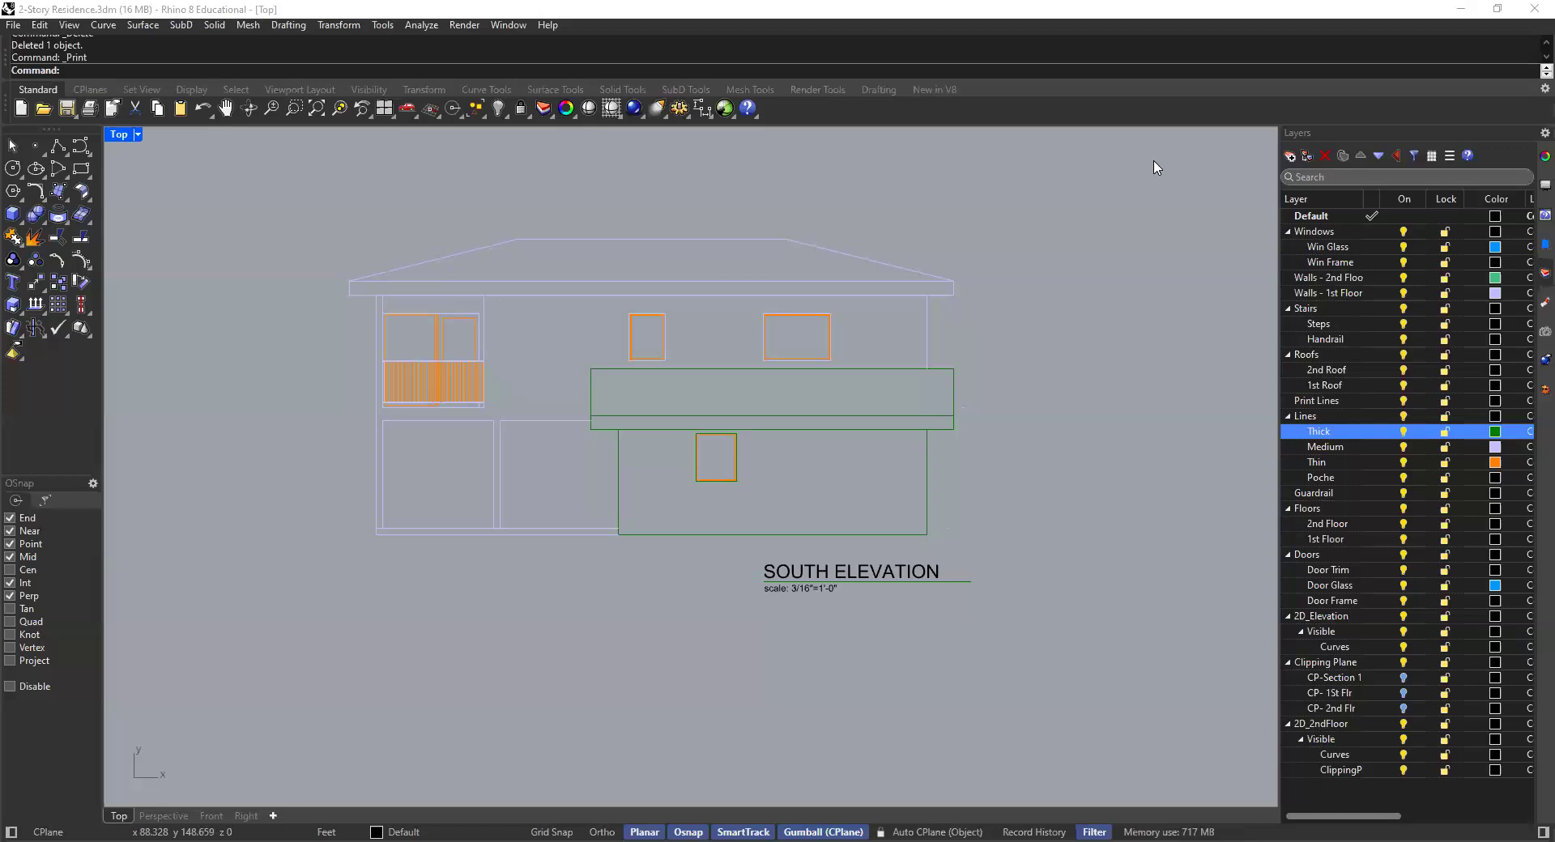
Step: Copy the SOUTH ELEVATION title, underline and scale note to just below the floor plan's lower outline
{"action": "scroll", "coordinate": [734, 545], "scroll_direction": "down", "scroll_amount": 3}
{"action": "scroll", "coordinate": [833, 547], "scroll_direction": "up", "scroll_amount": 3}
{"action": "scroll", "coordinate": [839, 556], "scroll_direction": "down", "scroll_amount": 2}
{"action": "right_click_drag", "start_coordinate": [789, 535], "coordinate": [731, 518]}
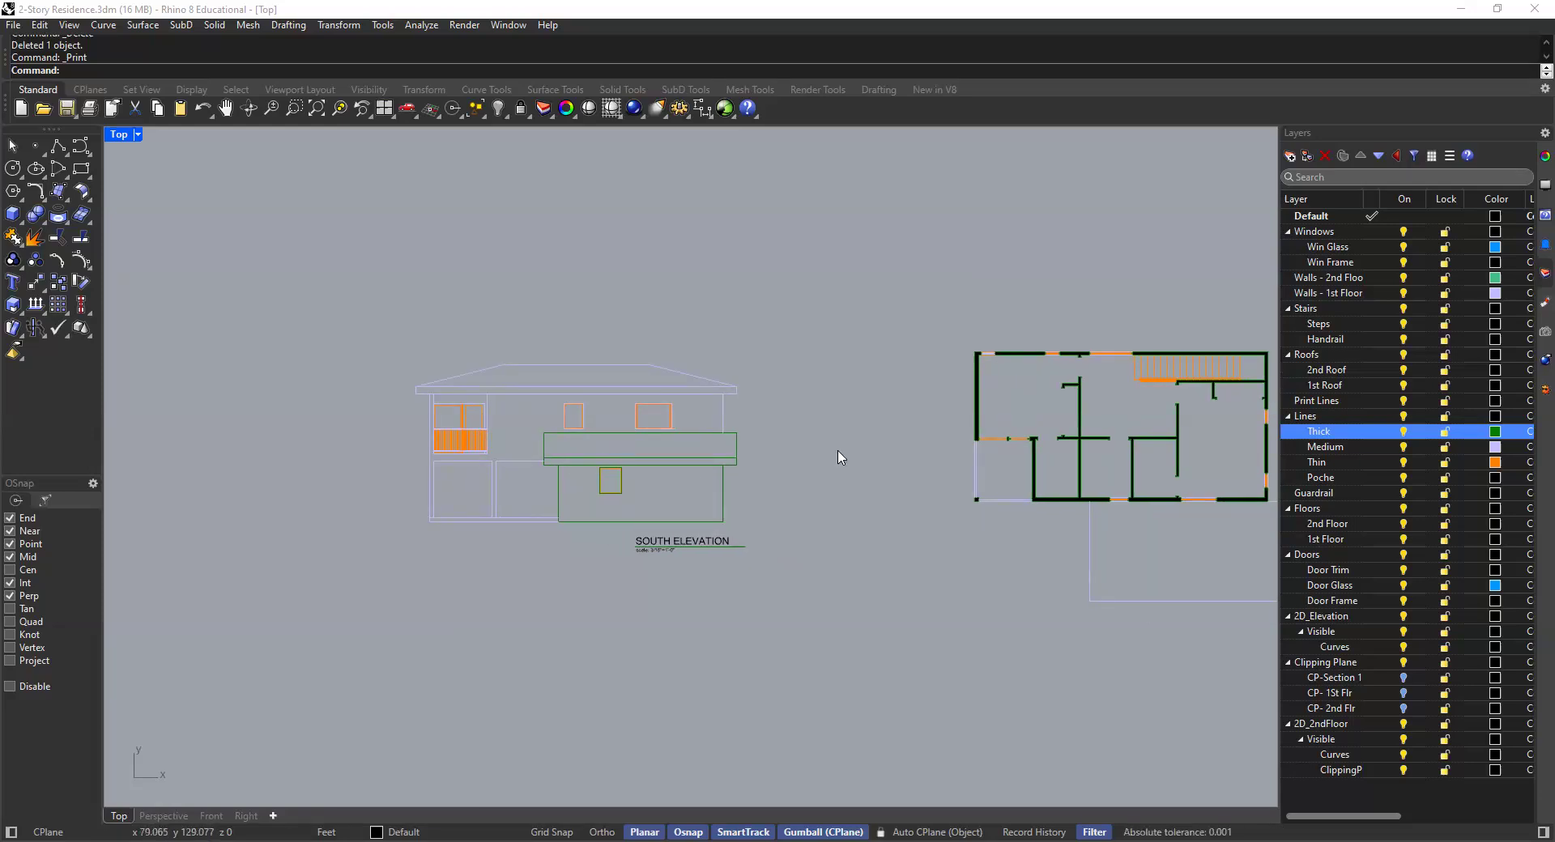
{"action": "scroll", "coordinate": [753, 510], "scroll_direction": "down", "scroll_amount": 3}
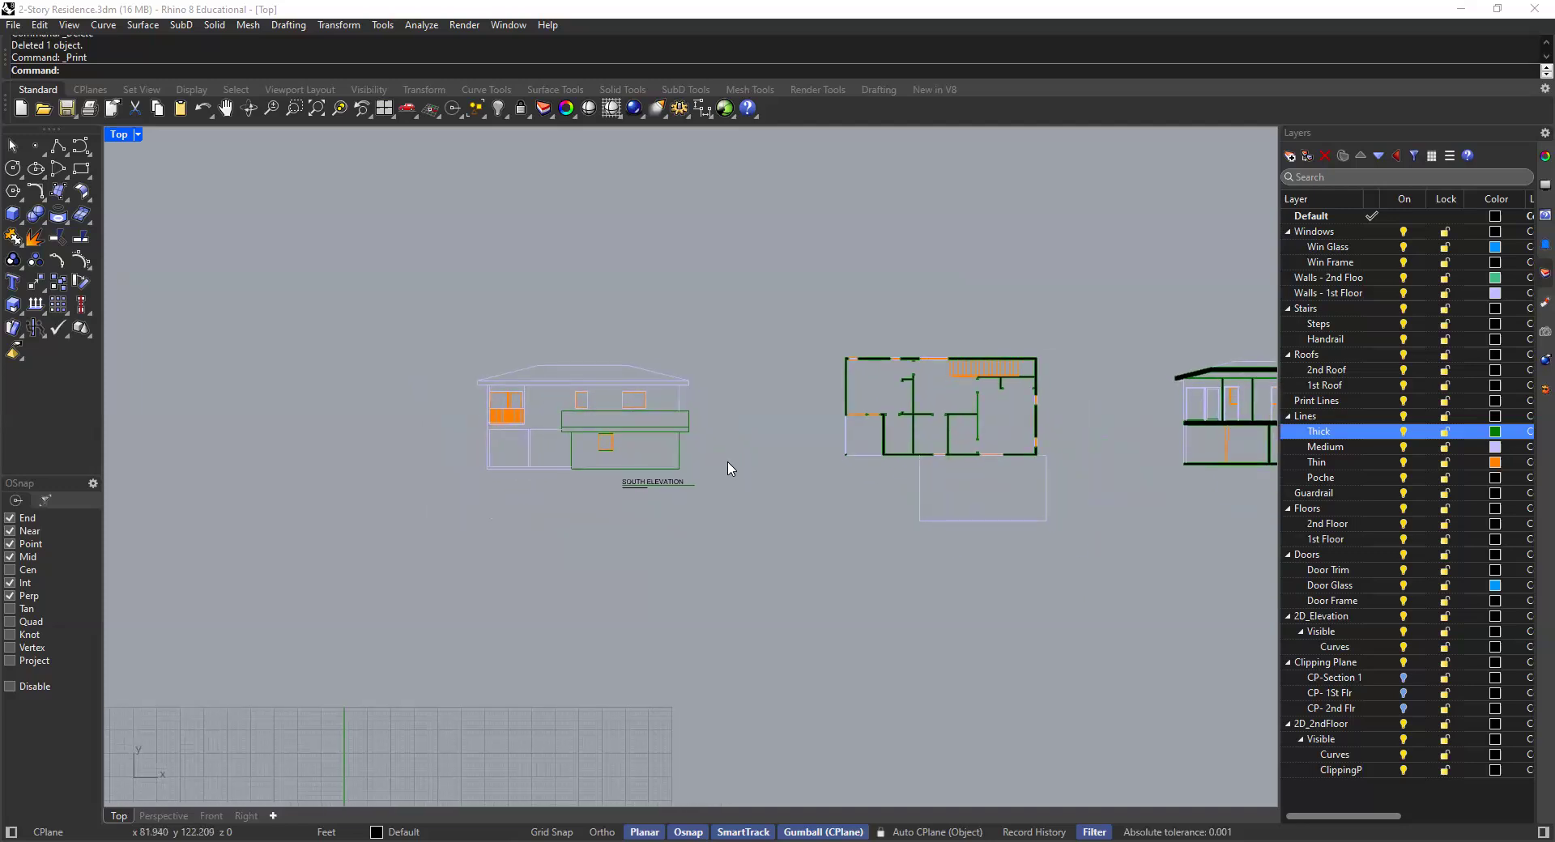
{"action": "scroll", "coordinate": [734, 477], "scroll_direction": "up", "scroll_amount": 1}
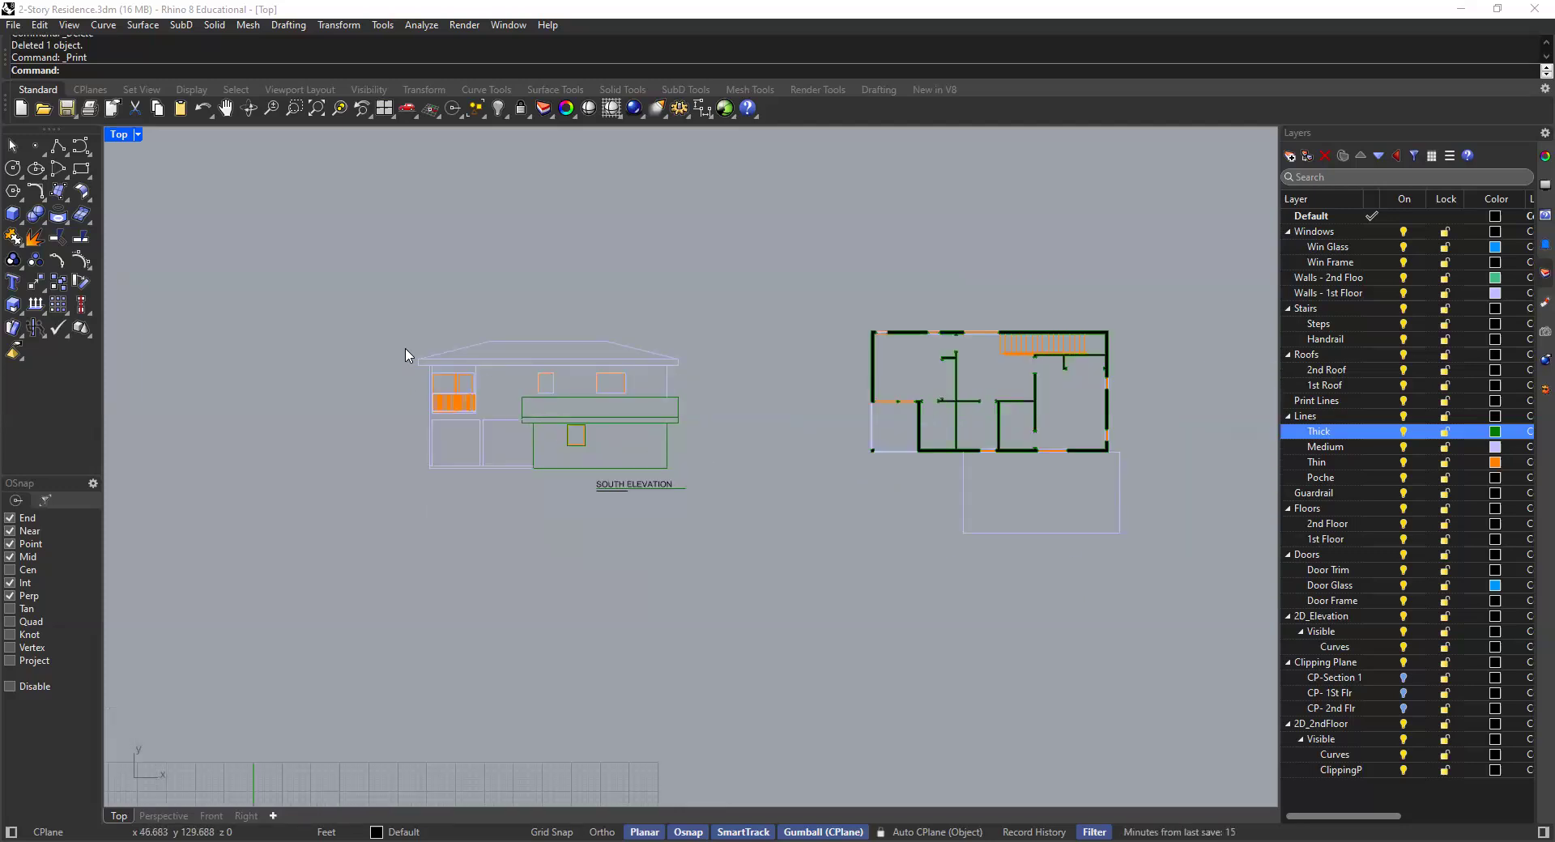
{"action": "right_click_drag", "start_coordinate": [772, 421], "coordinate": [696, 391]}
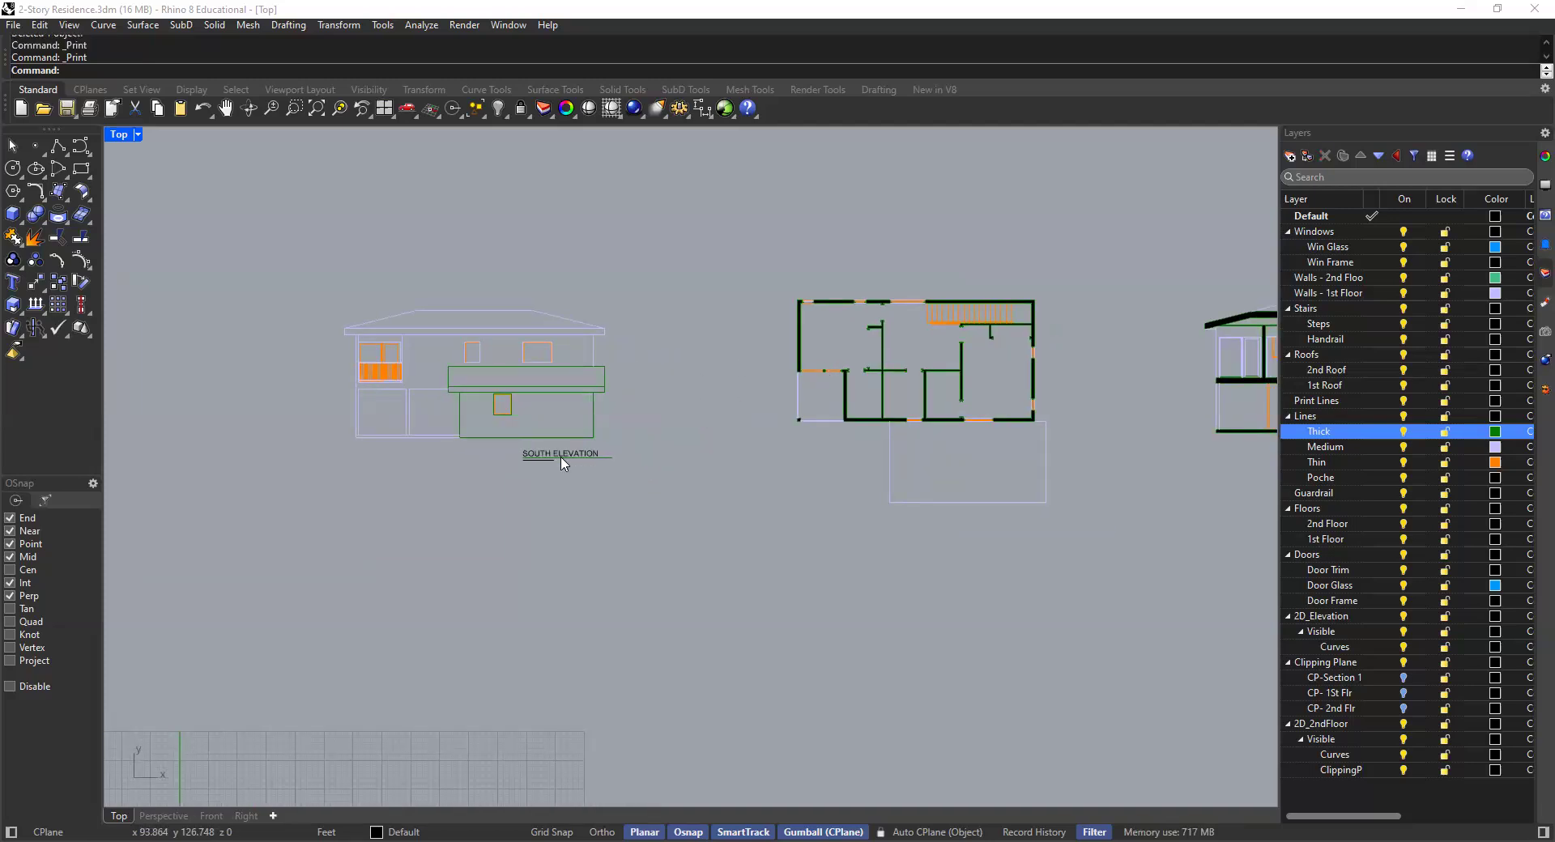
{"action": "scroll", "coordinate": [567, 458], "scroll_direction": "up", "scroll_amount": 1}
{"action": "scroll", "coordinate": [613, 448], "scroll_direction": "up", "scroll_amount": 1}
{"action": "left_click_drag", "start_coordinate": [688, 446], "coordinate": [496, 504]}
{"action": "type", "text": "copy"}
{"action": "key", "text": "Return"}
{"action": "left_click", "coordinate": [536, 472]}
{"action": "scroll", "coordinate": [774, 554], "scroll_direction": "down", "scroll_amount": 6}
{"action": "scroll", "coordinate": [947, 567], "scroll_direction": "down", "scroll_amount": 2}
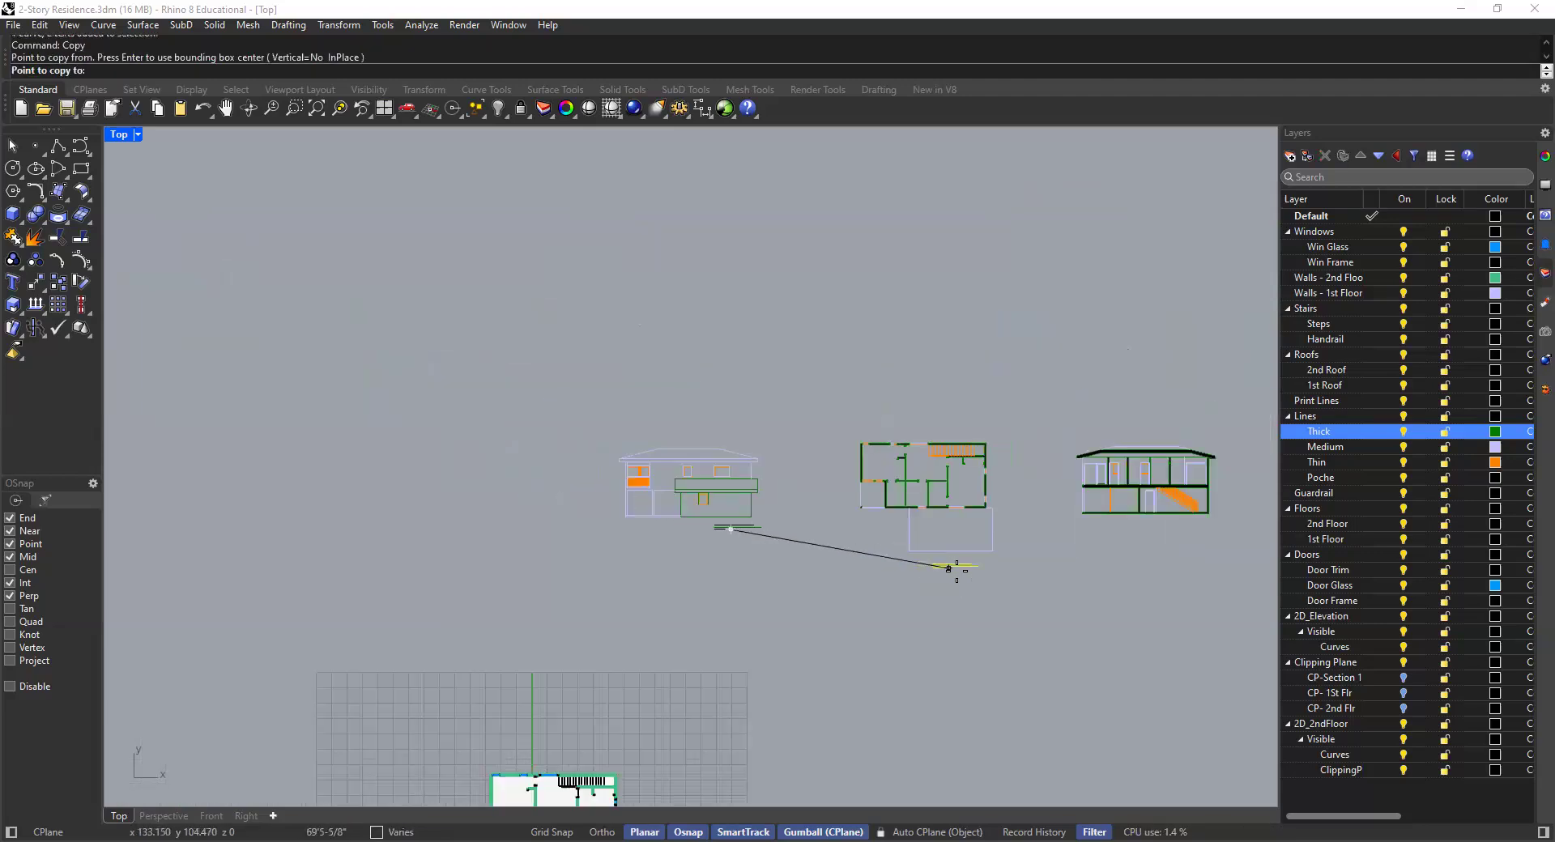
{"action": "scroll", "coordinate": [972, 551], "scroll_direction": "up", "scroll_amount": 4}
{"action": "left_click", "coordinate": [976, 555]}
{"action": "key", "text": "Return"}
Step: Change the copied title's text under the floor plan to FIRST FLOOR PLAN
{"action": "scroll", "coordinate": [928, 547], "scroll_direction": "up", "scroll_amount": 6}
{"action": "left_click", "coordinate": [926, 544]}
{"action": "double_click", "coordinate": [883, 519]}
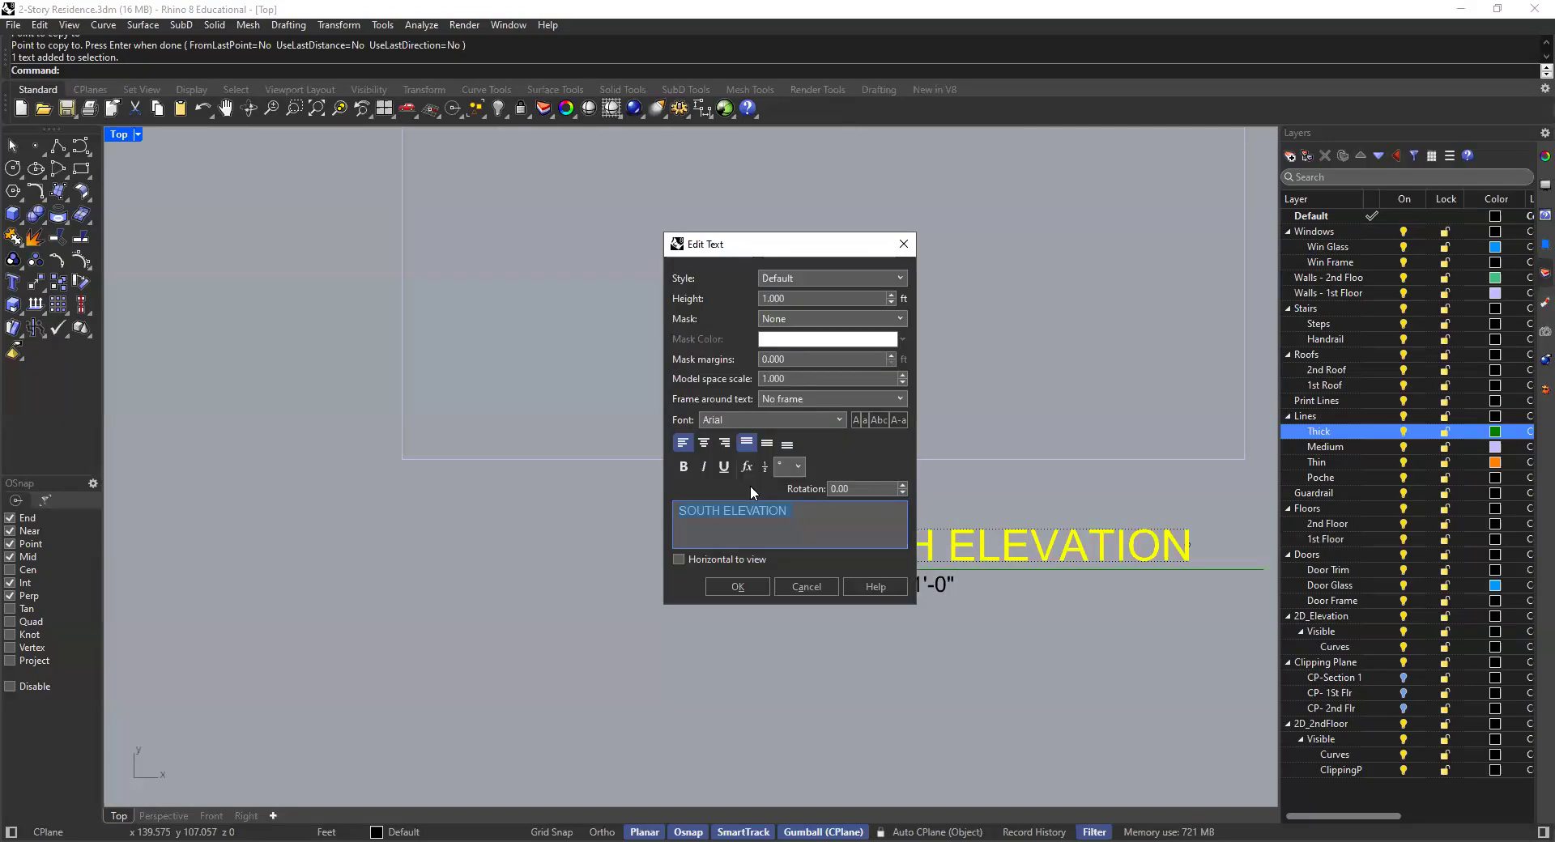
{"action": "type", "text": "F"}
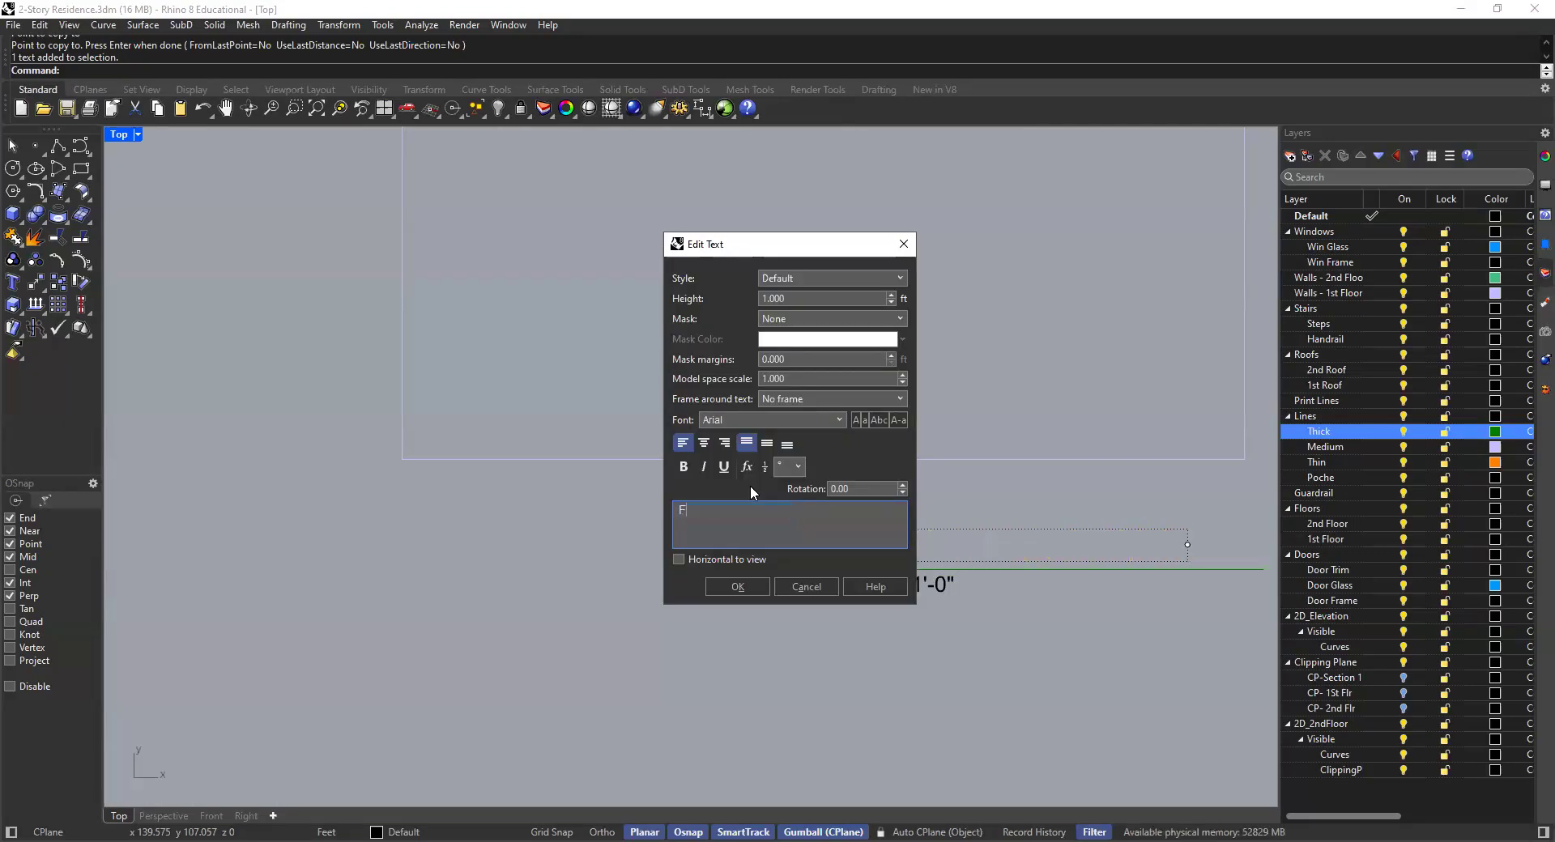
{"action": "type", "text": "IRST FLOOR PLAN"}
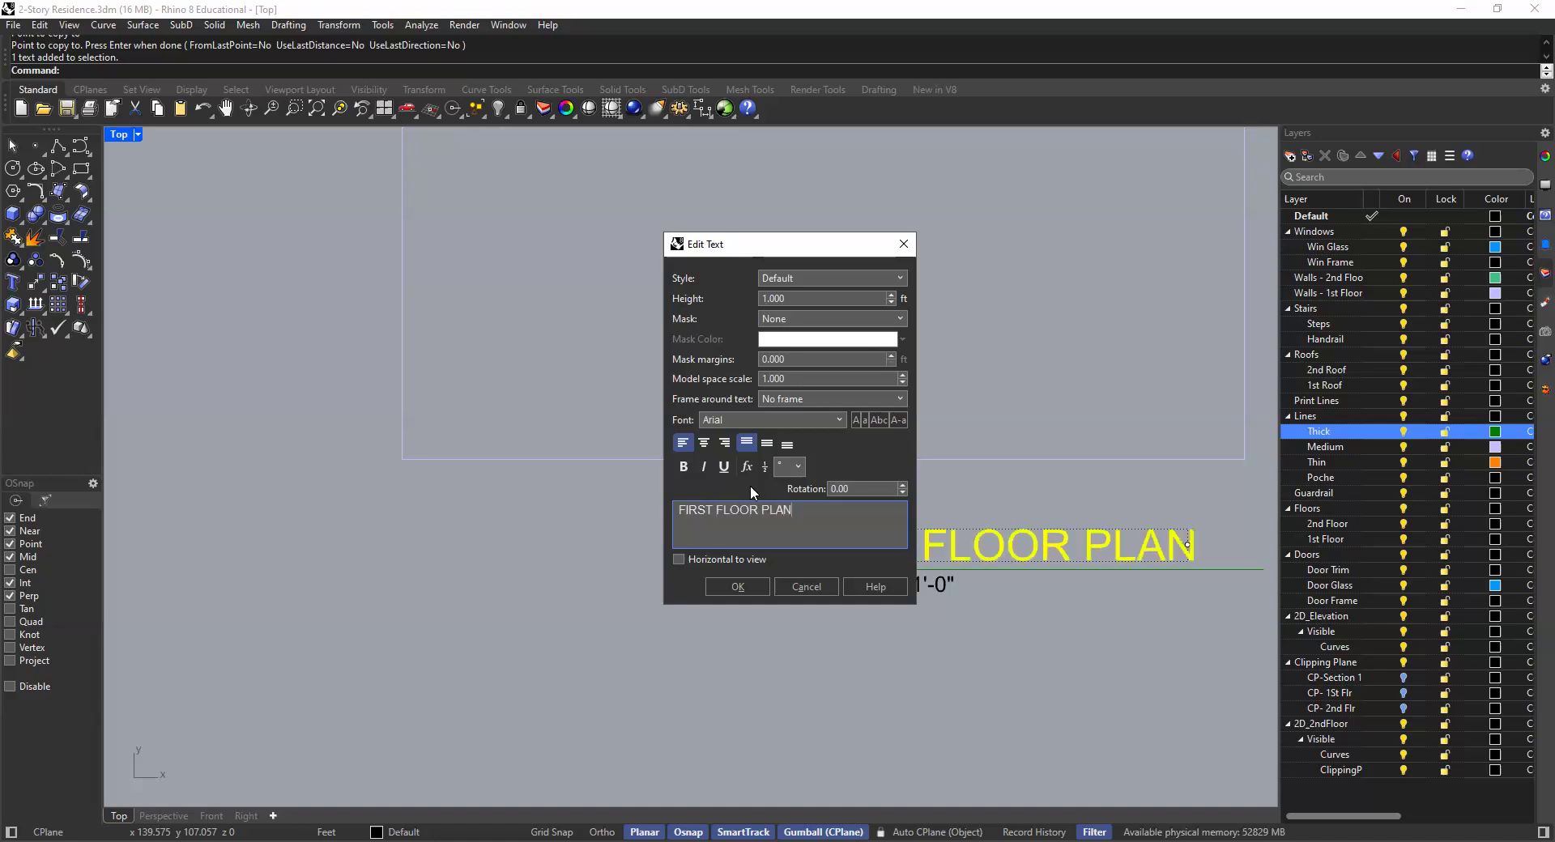
{"action": "left_click", "coordinate": [754, 586]}
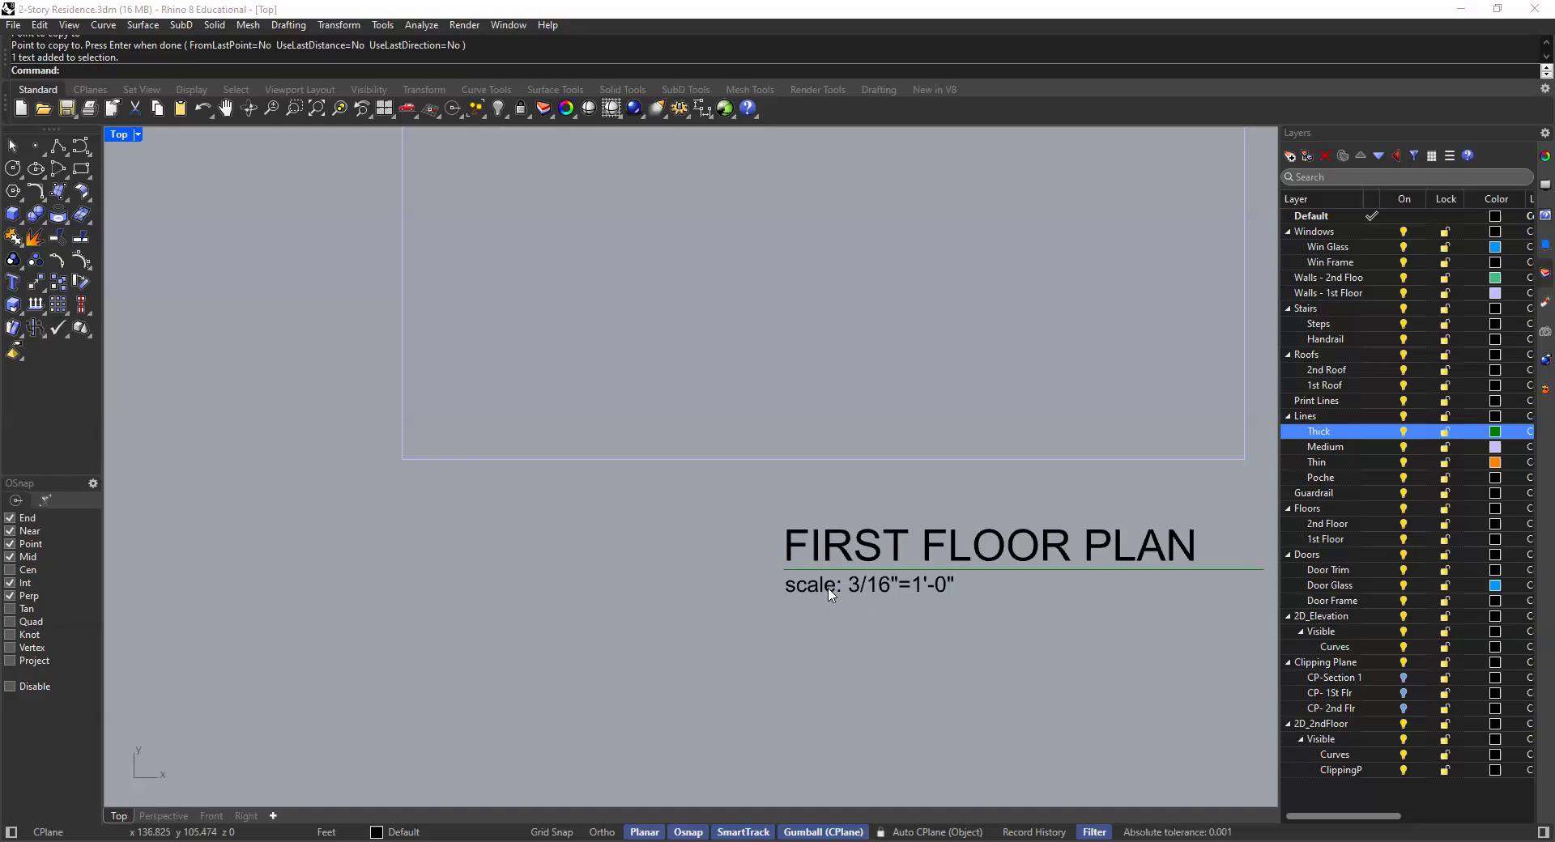
Step: Move the print window from the south elevation so that it frames the floor plan and its FIRST FLOOR PLAN title
{"action": "scroll", "coordinate": [853, 531], "scroll_direction": "down", "scroll_amount": 5}
{"action": "scroll", "coordinate": [840, 531], "scroll_direction": "up", "scroll_amount": 1}
{"action": "scroll", "coordinate": [712, 545], "scroll_direction": "down", "scroll_amount": 1}
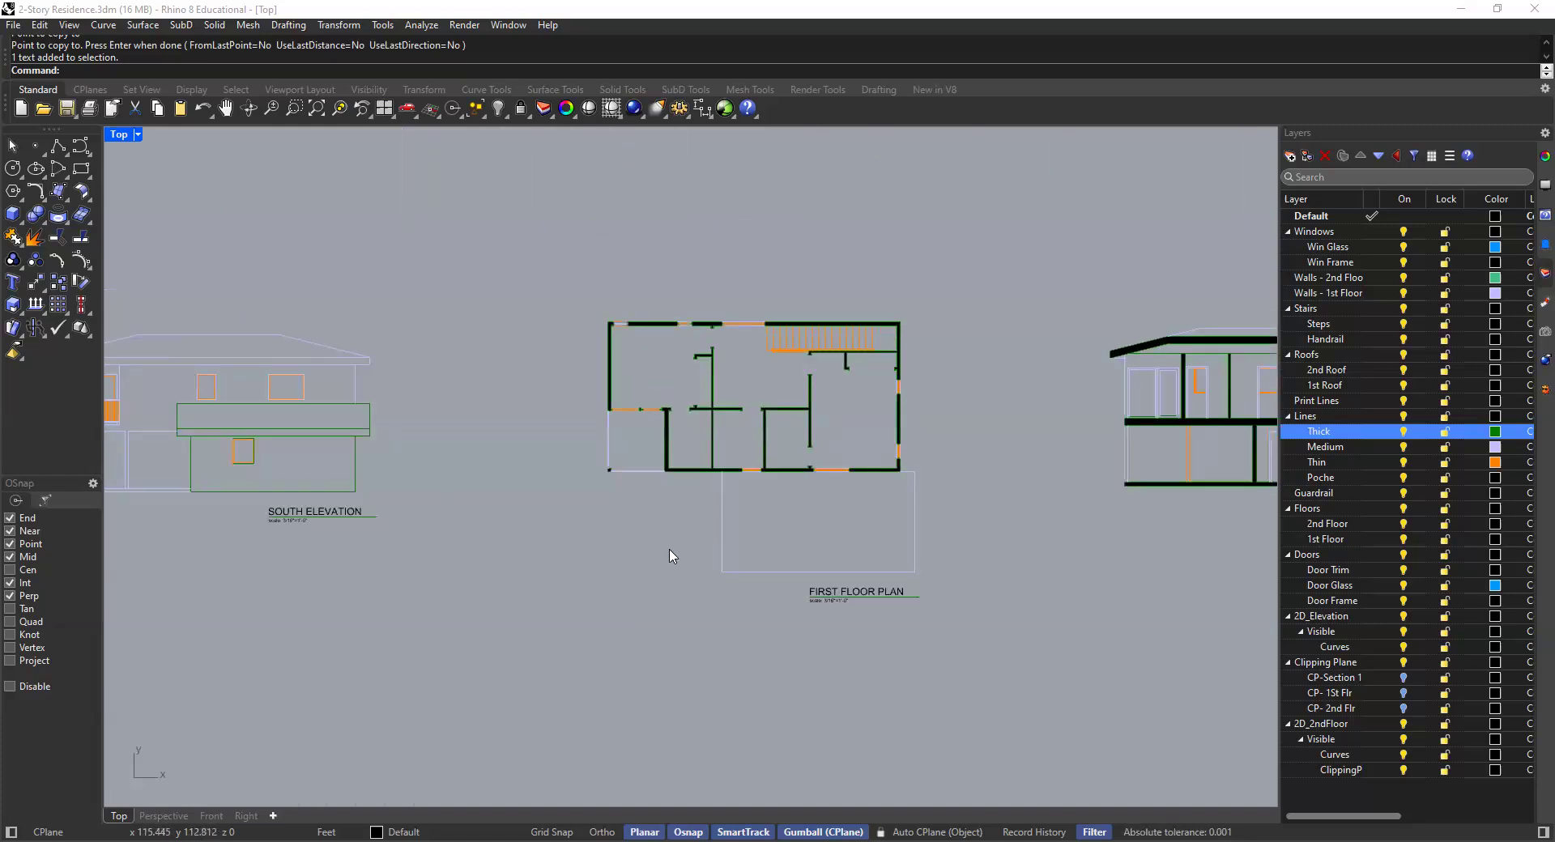
{"action": "left_click", "coordinate": [89, 108]}
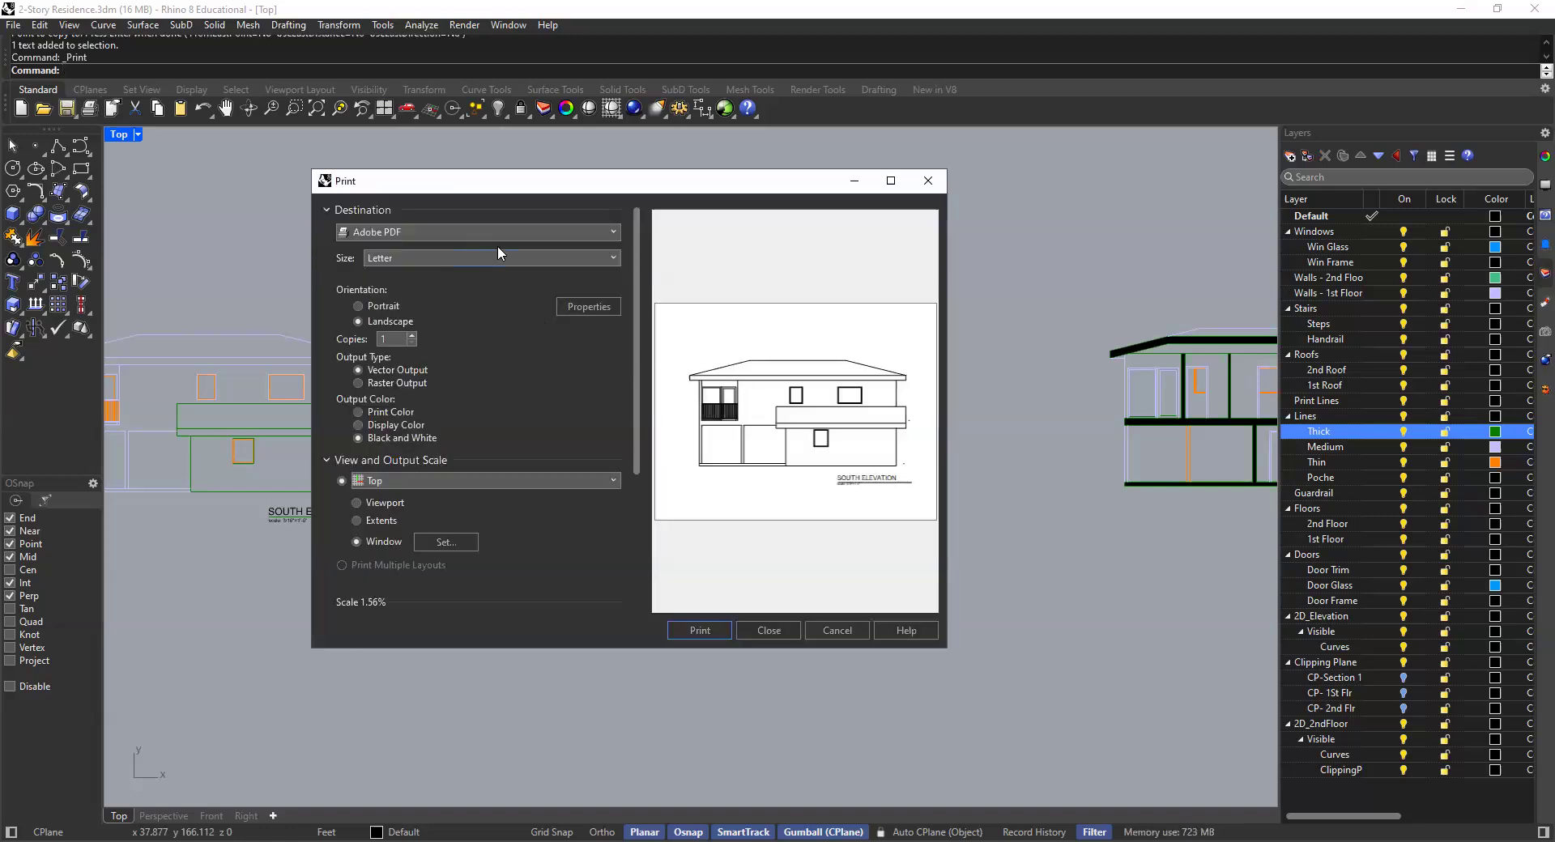
{"action": "scroll", "coordinate": [554, 381], "scroll_direction": "down", "scroll_amount": 3}
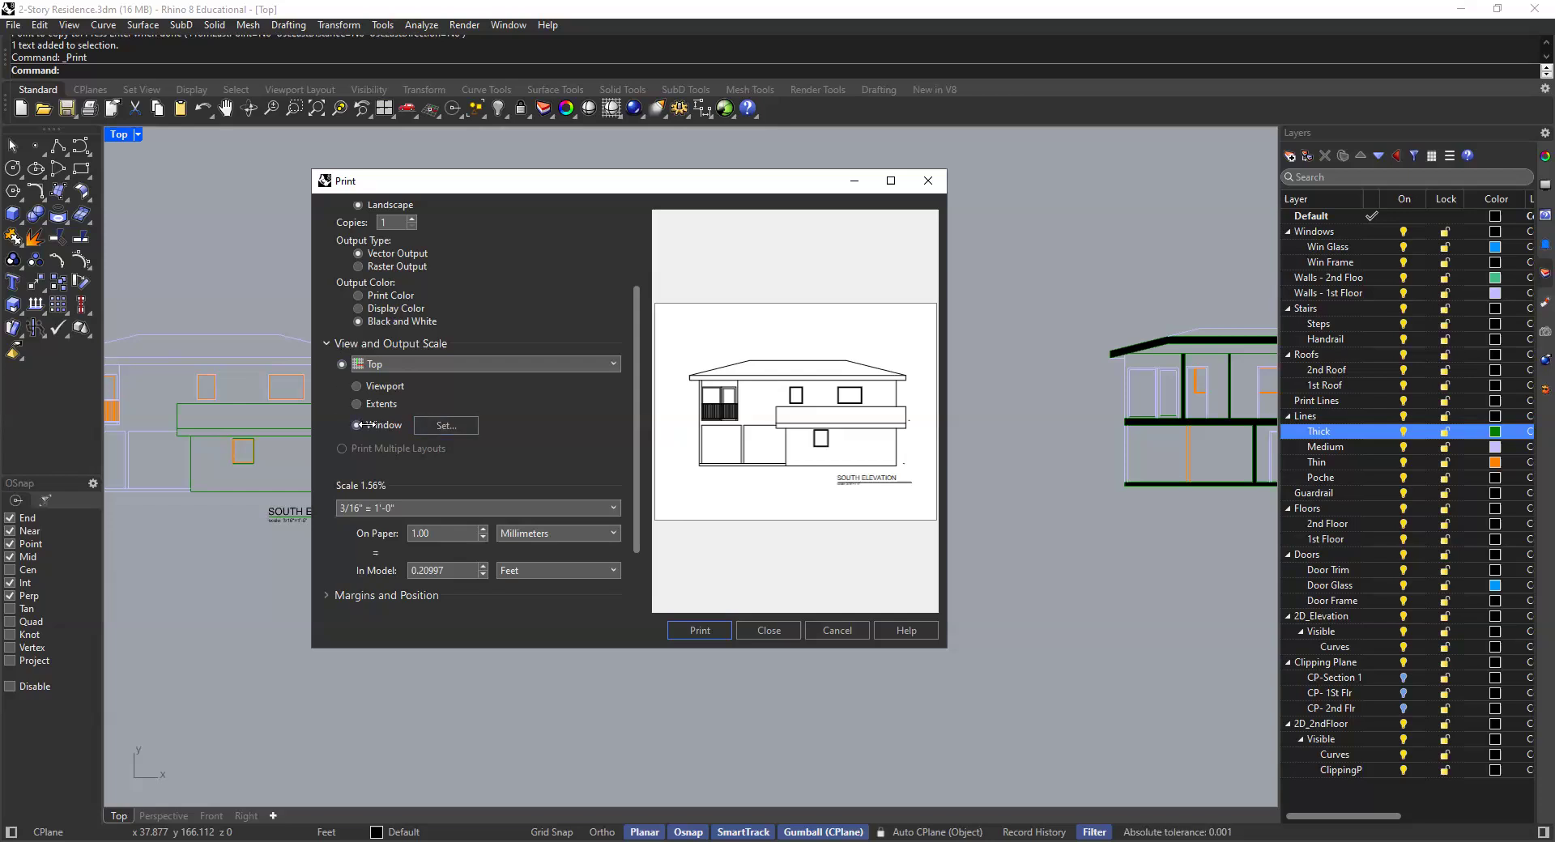
{"action": "left_click", "coordinate": [444, 426]}
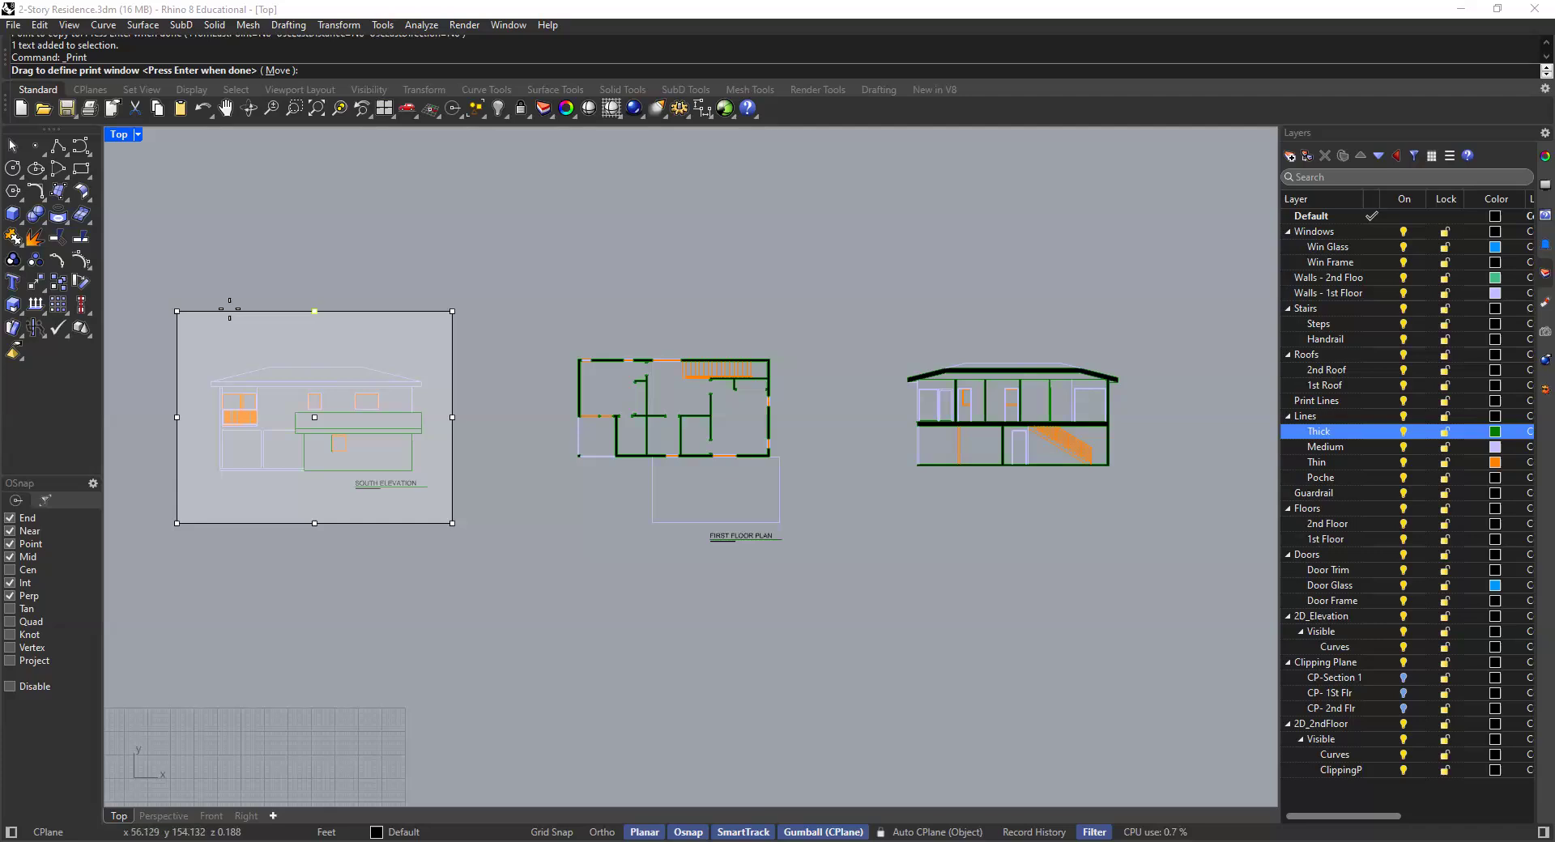
{"action": "type", "text": "MOVE"}
{"action": "key", "text": "Return"}
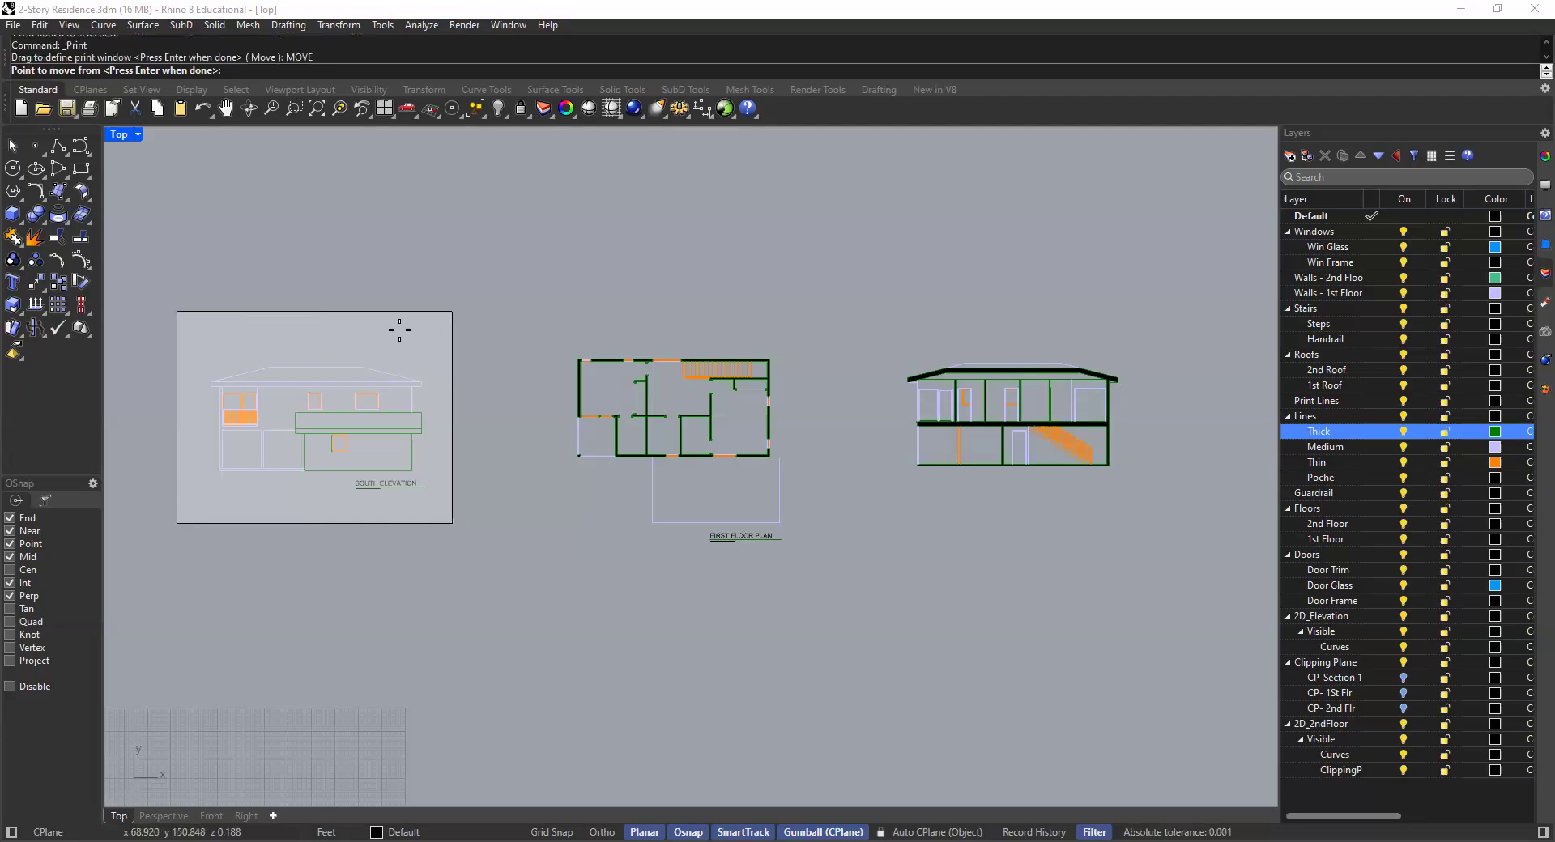
{"action": "left_click", "coordinate": [337, 336]}
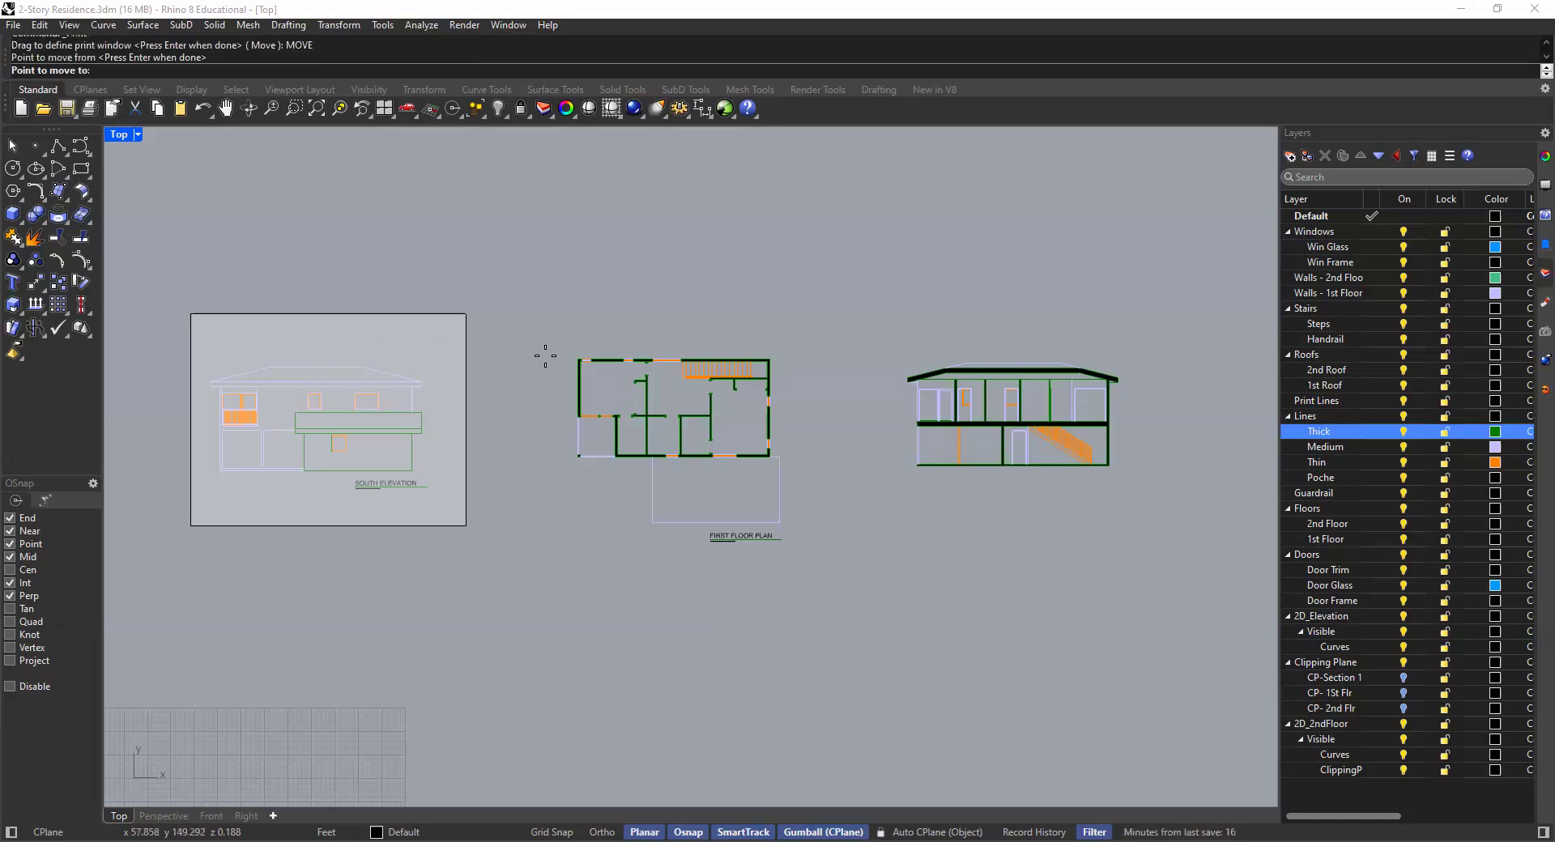
{"action": "scroll", "coordinate": [694, 356], "scroll_direction": "up", "scroll_amount": 5}
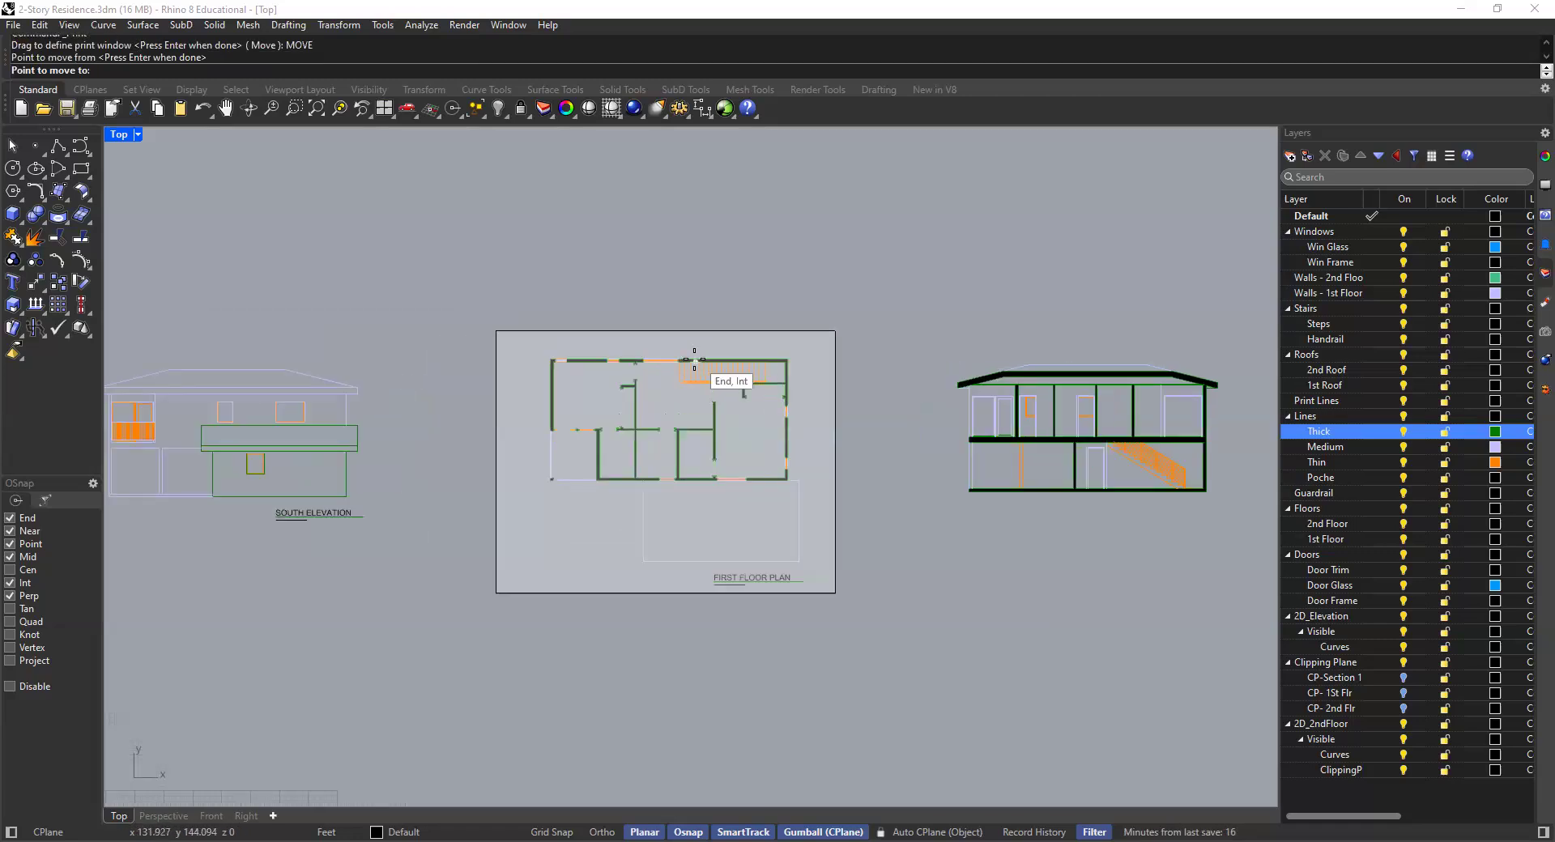
{"action": "left_click", "coordinate": [698, 370]}
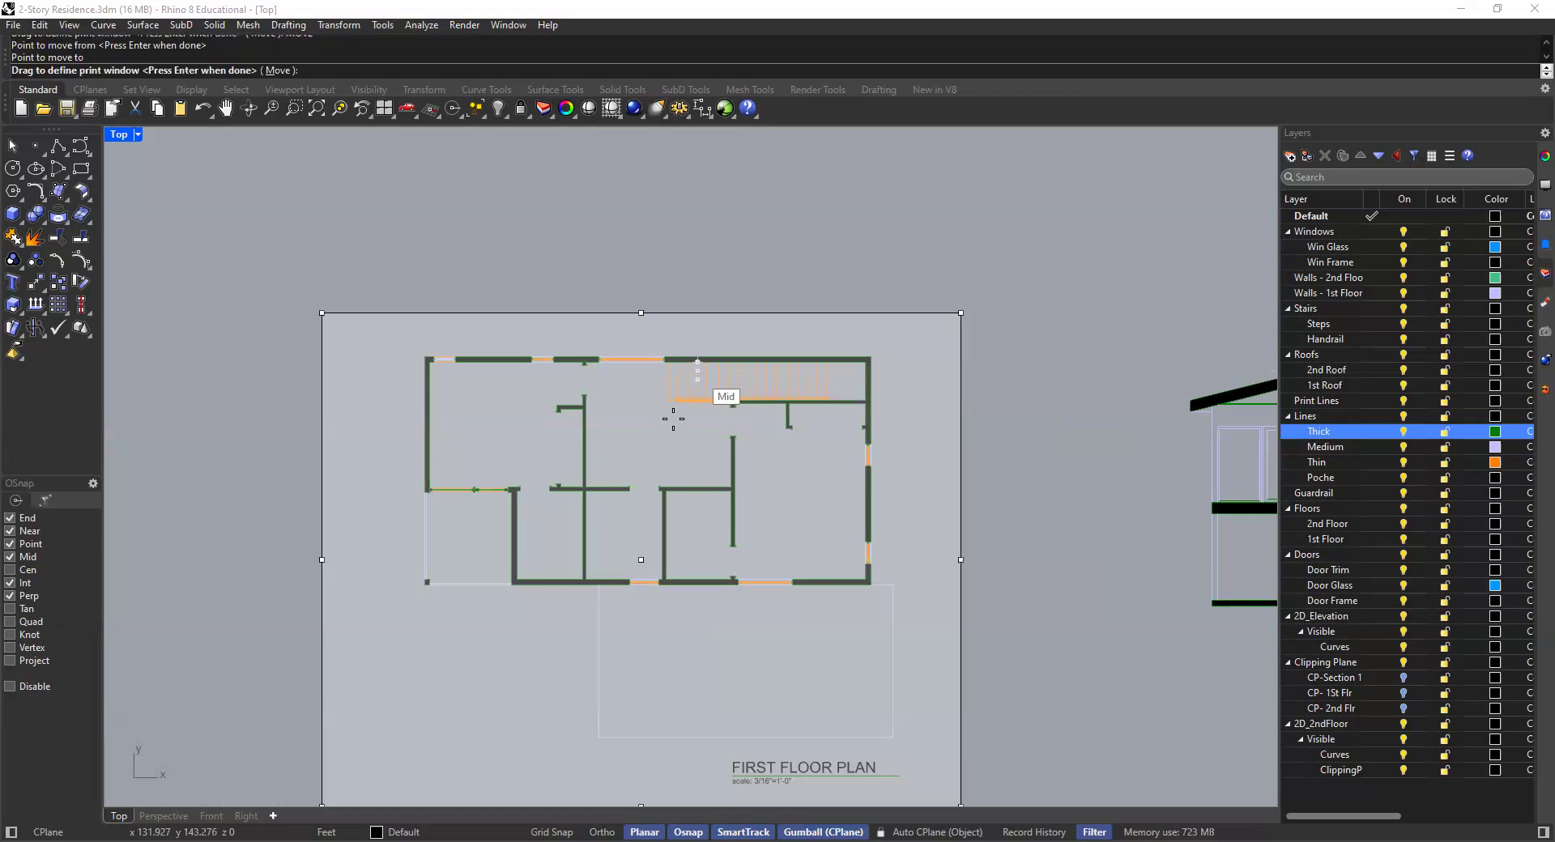
{"action": "scroll", "coordinate": [703, 389], "scroll_direction": "down", "scroll_amount": 5}
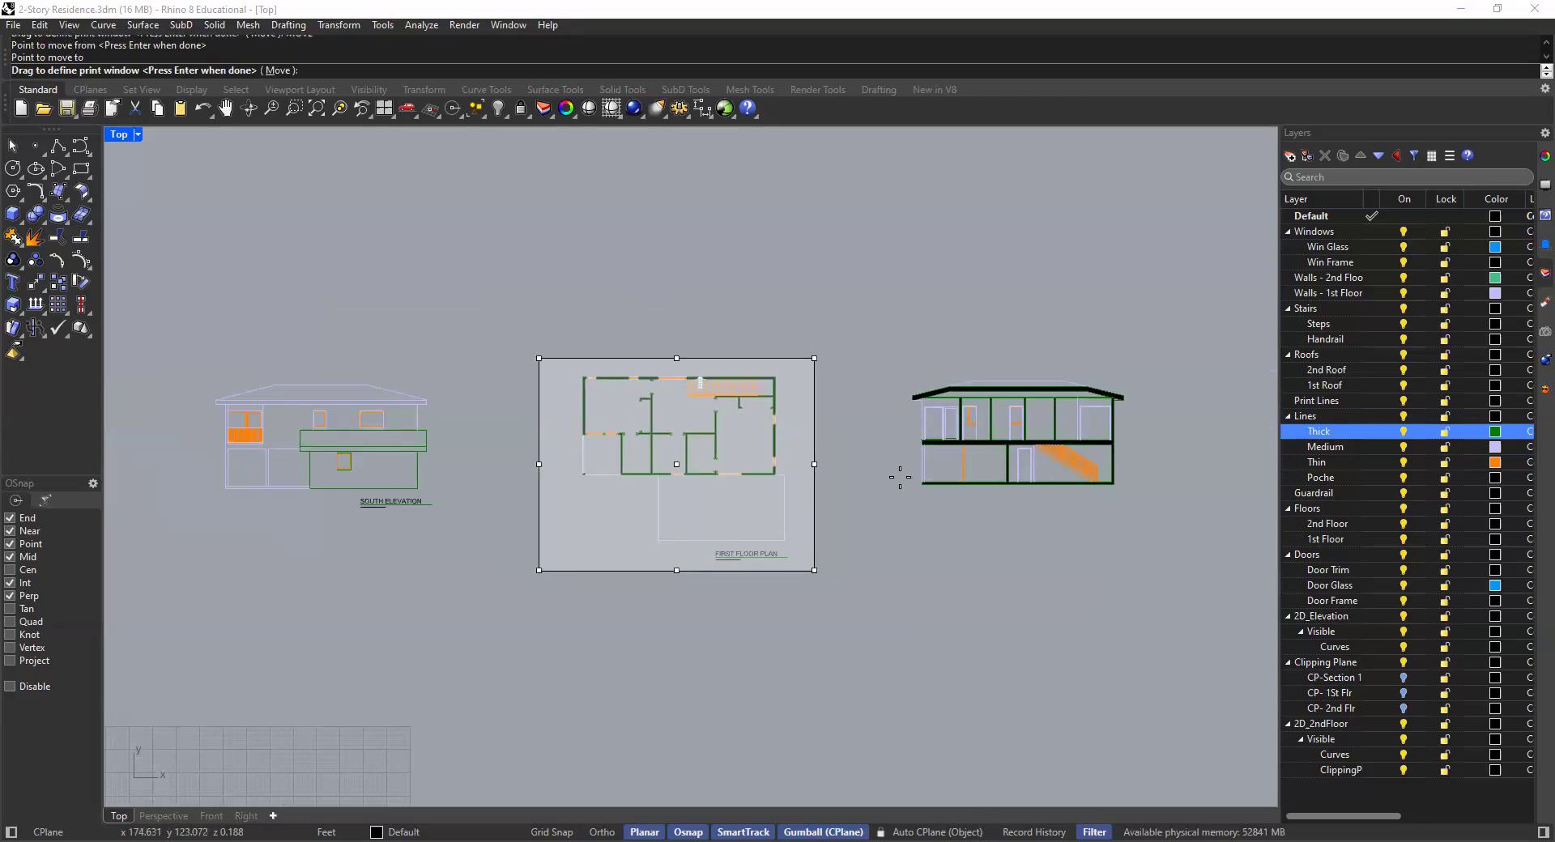
{"action": "key", "text": "Return"}
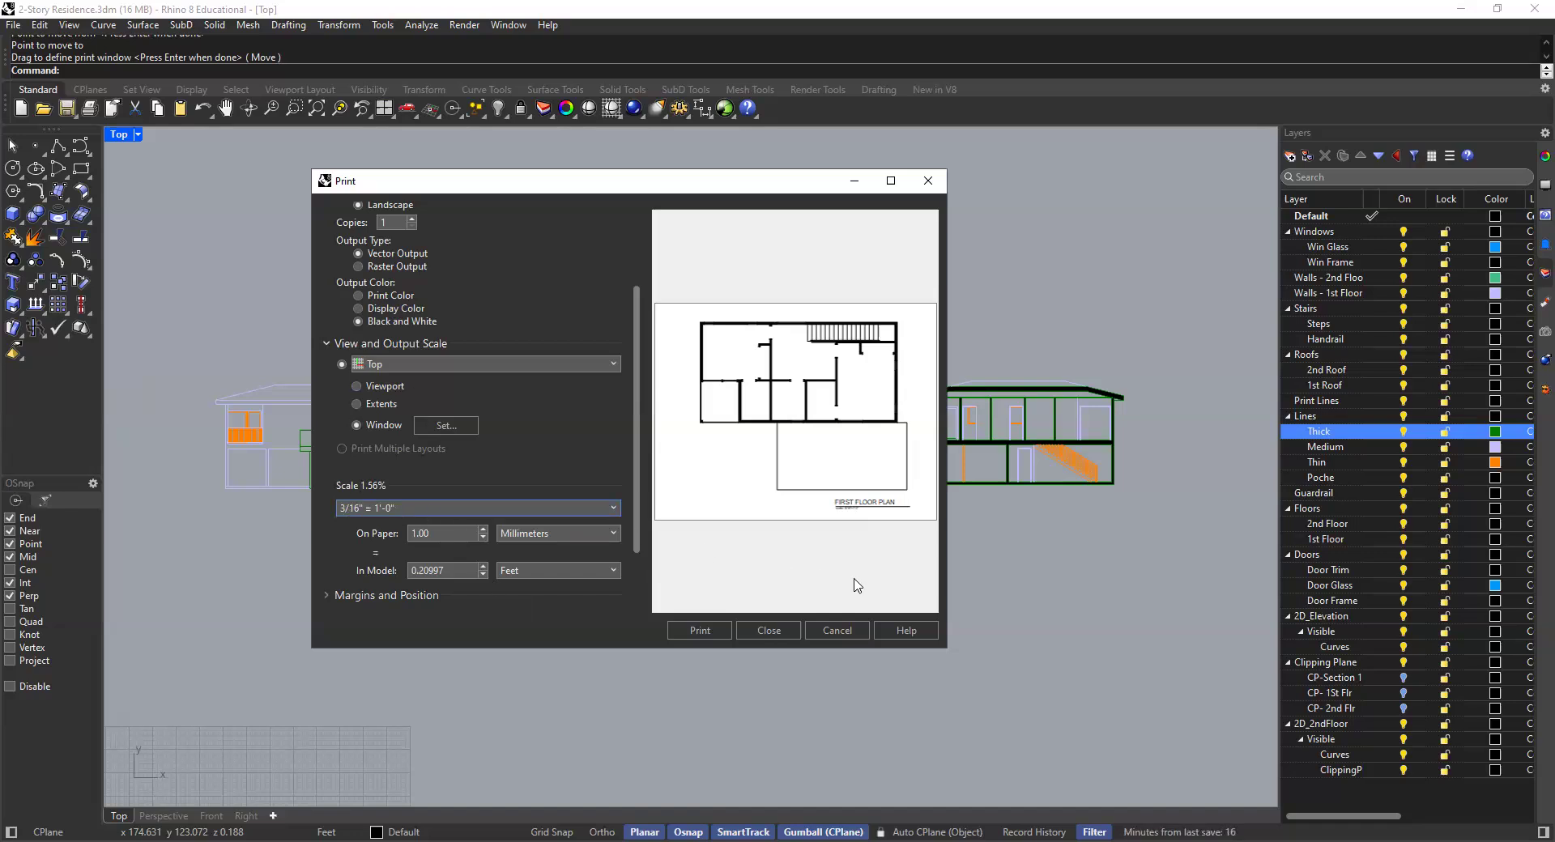
Step: Try to print the framed first floor plan with the current print settings, and leave the print setup
{"action": "left_click", "coordinate": [710, 630]}
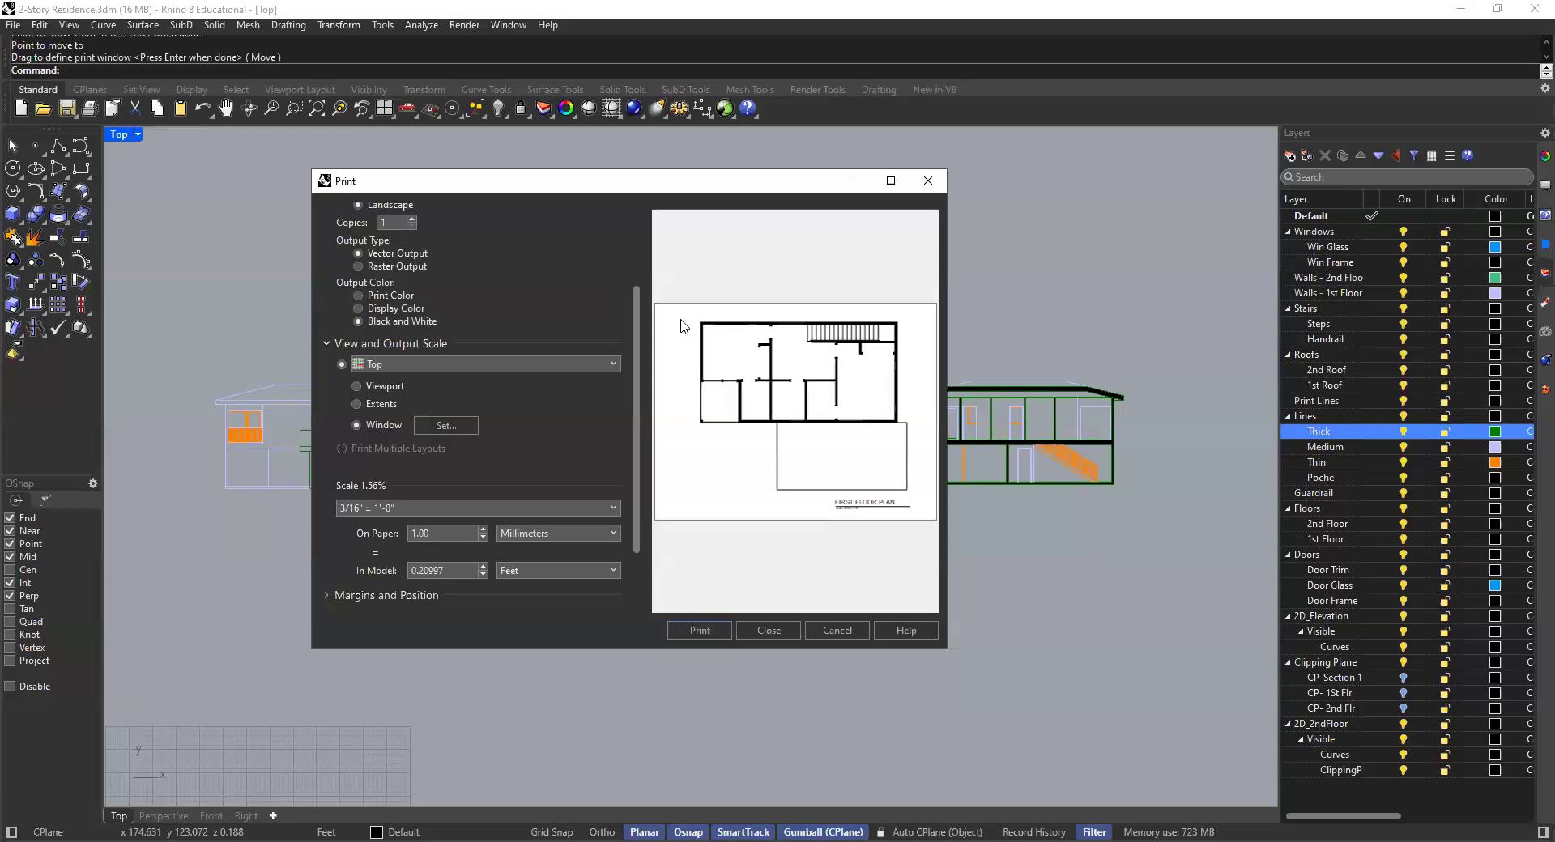
{"action": "left_click", "coordinate": [837, 630]}
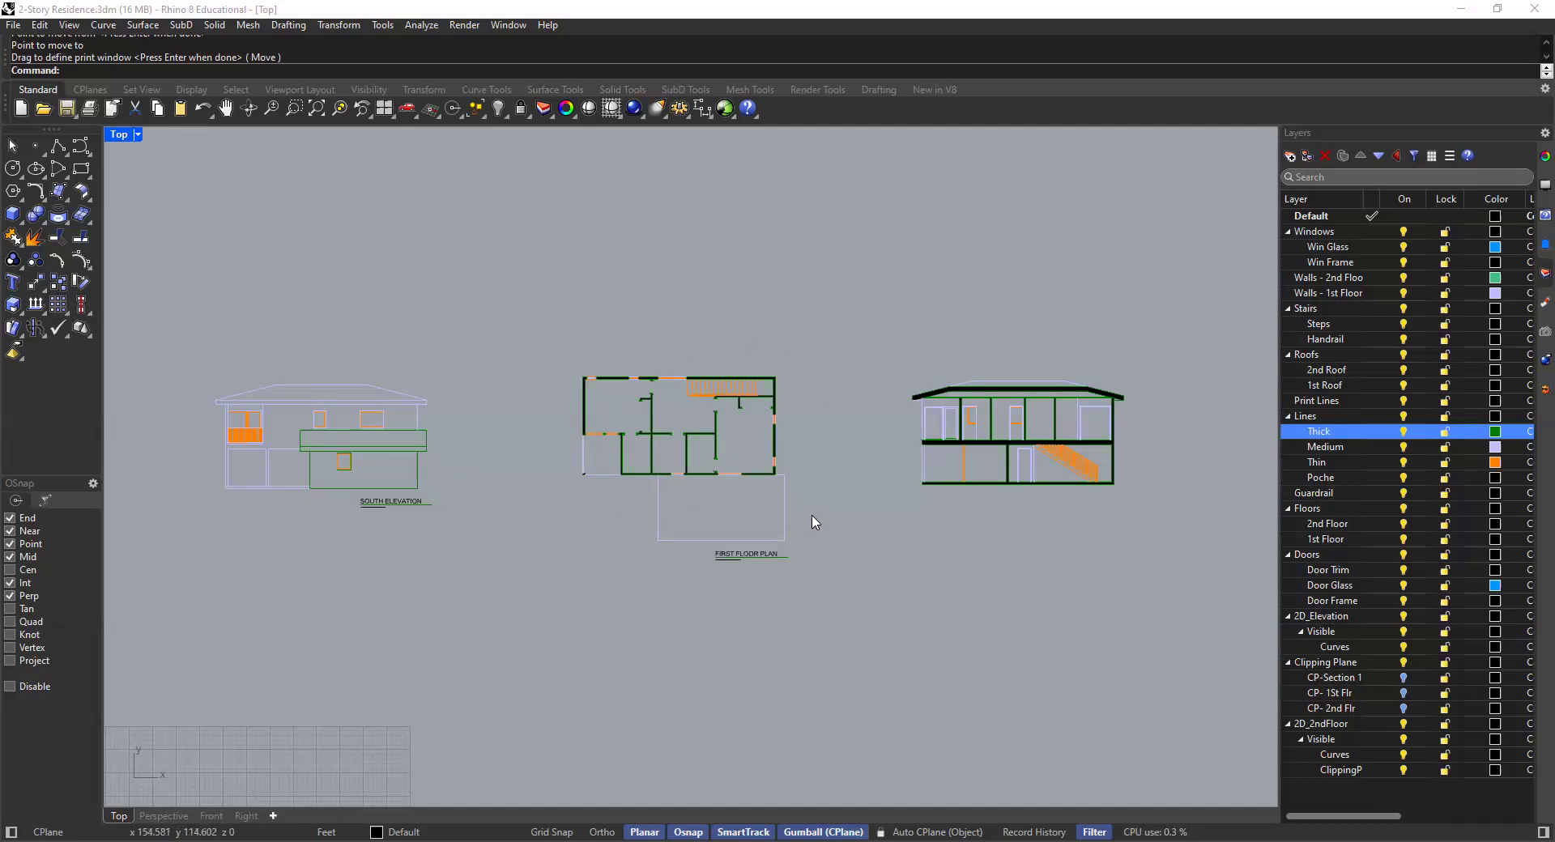
{"action": "right_click_drag", "start_coordinate": [811, 503], "coordinate": [707, 465]}
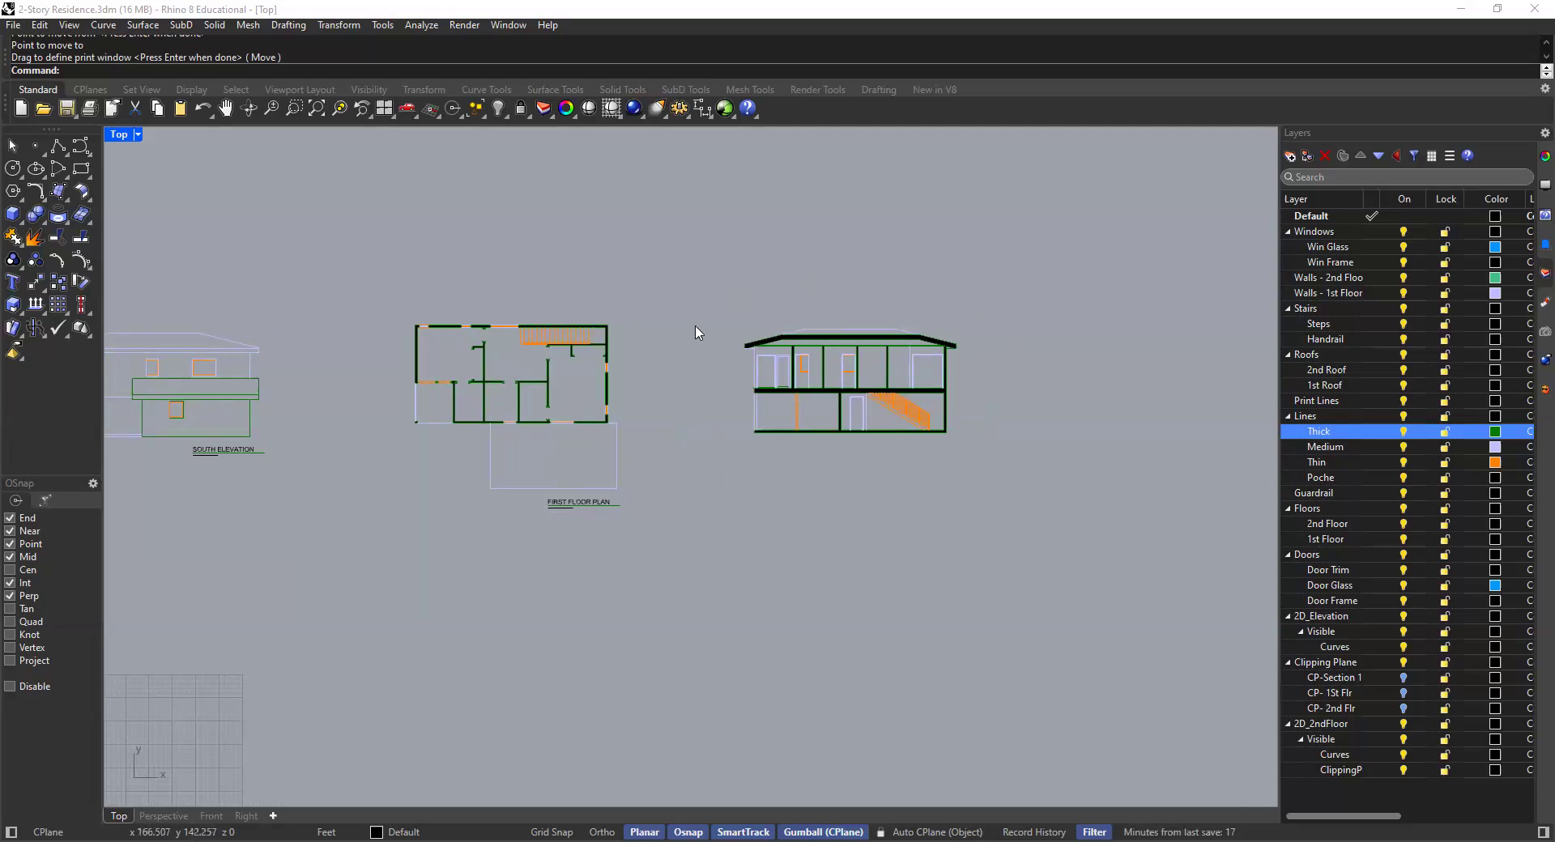
{"action": "scroll", "coordinate": [712, 289], "scroll_direction": "down", "scroll_amount": 4}
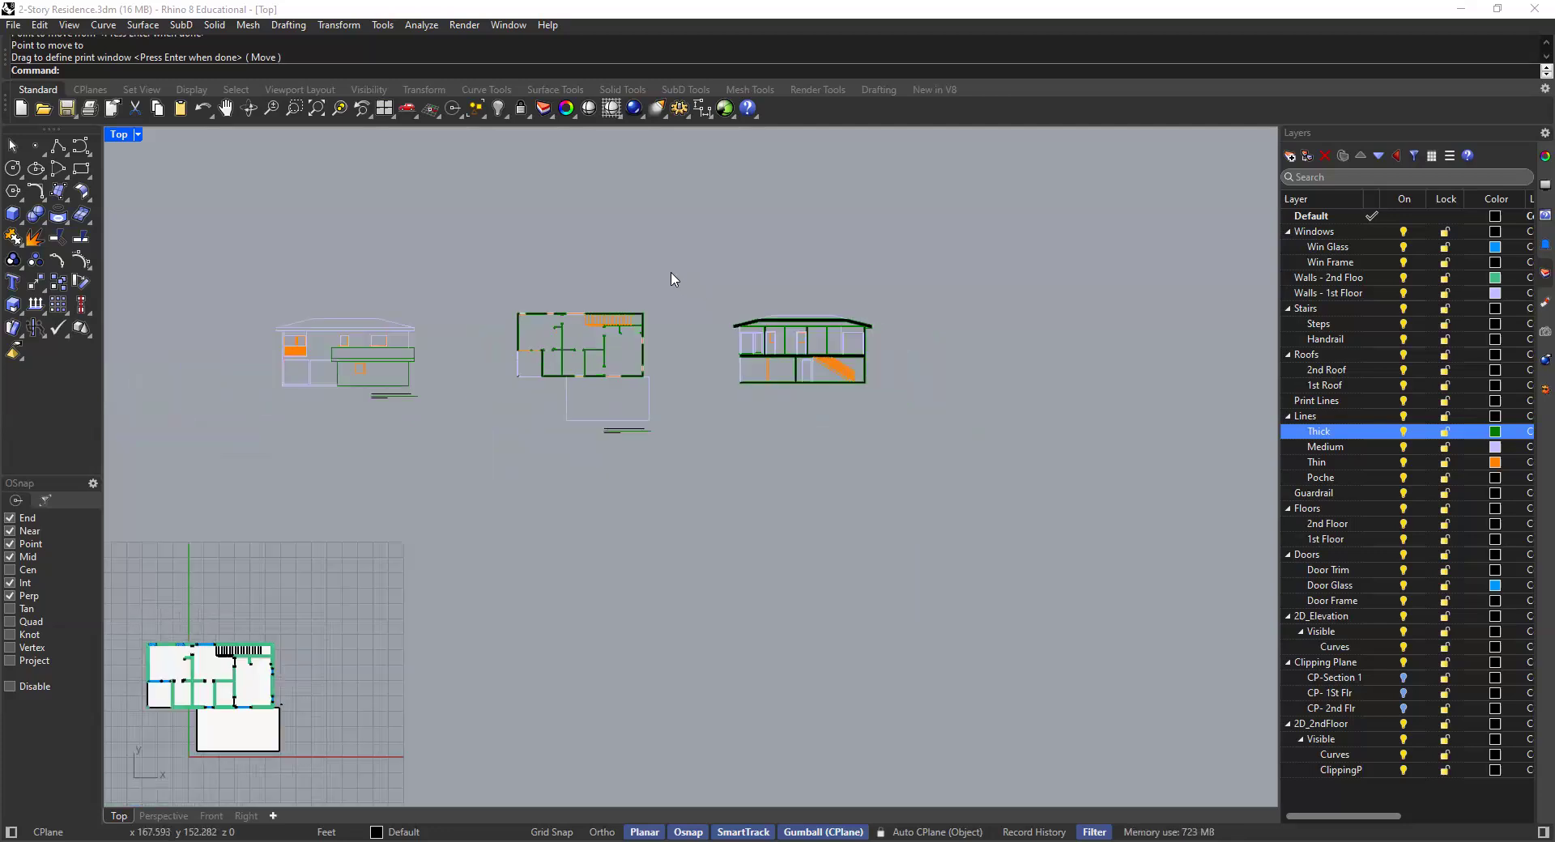
{"action": "right_click_drag", "start_coordinate": [491, 262], "coordinate": [585, 285]}
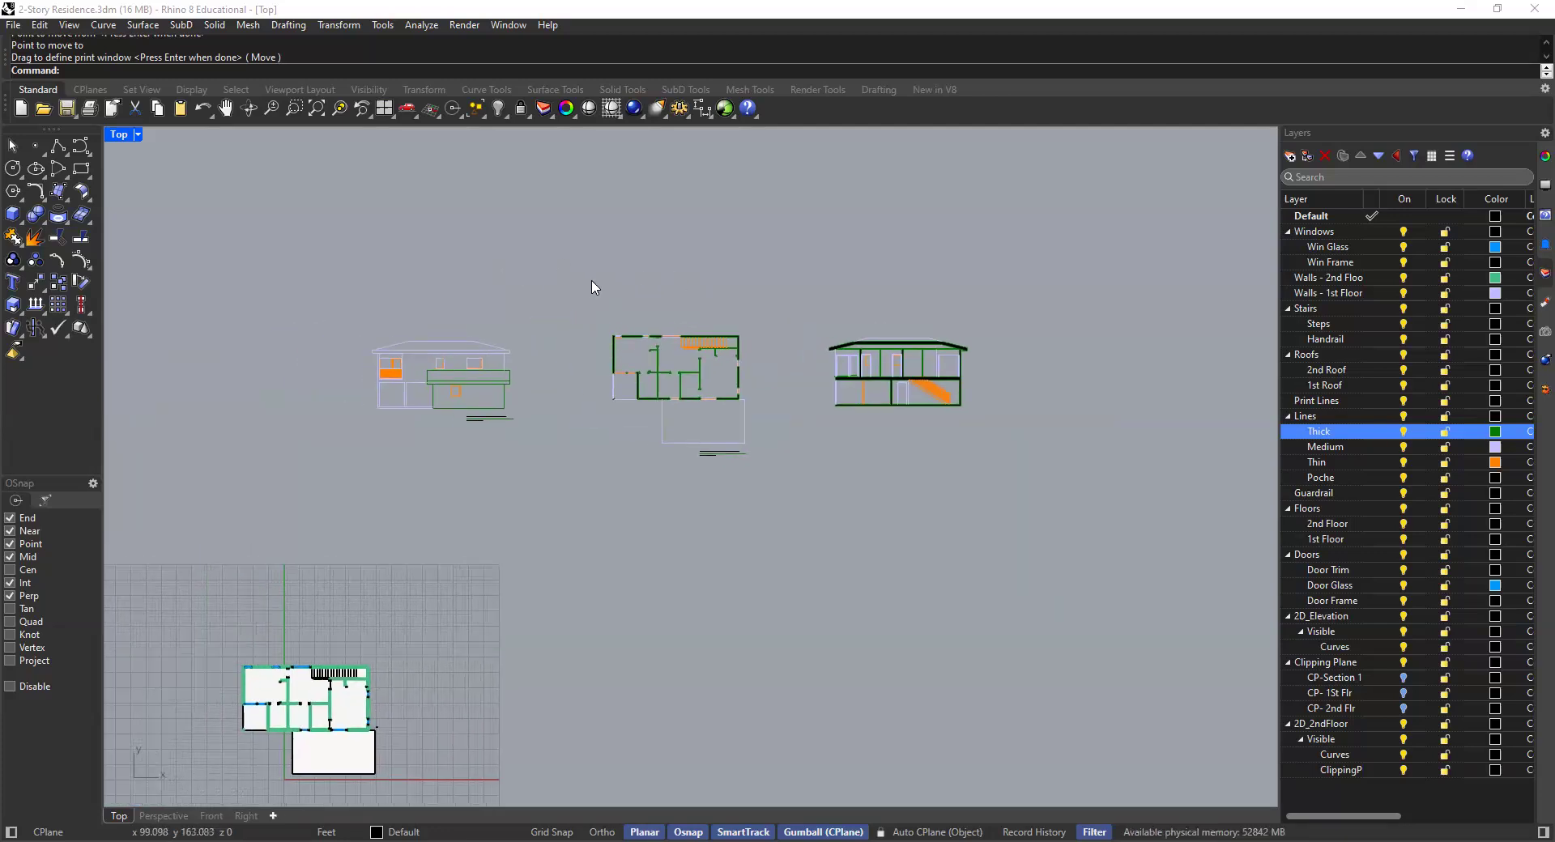
{"action": "scroll", "coordinate": [591, 288], "scroll_direction": "up", "scroll_amount": 2}
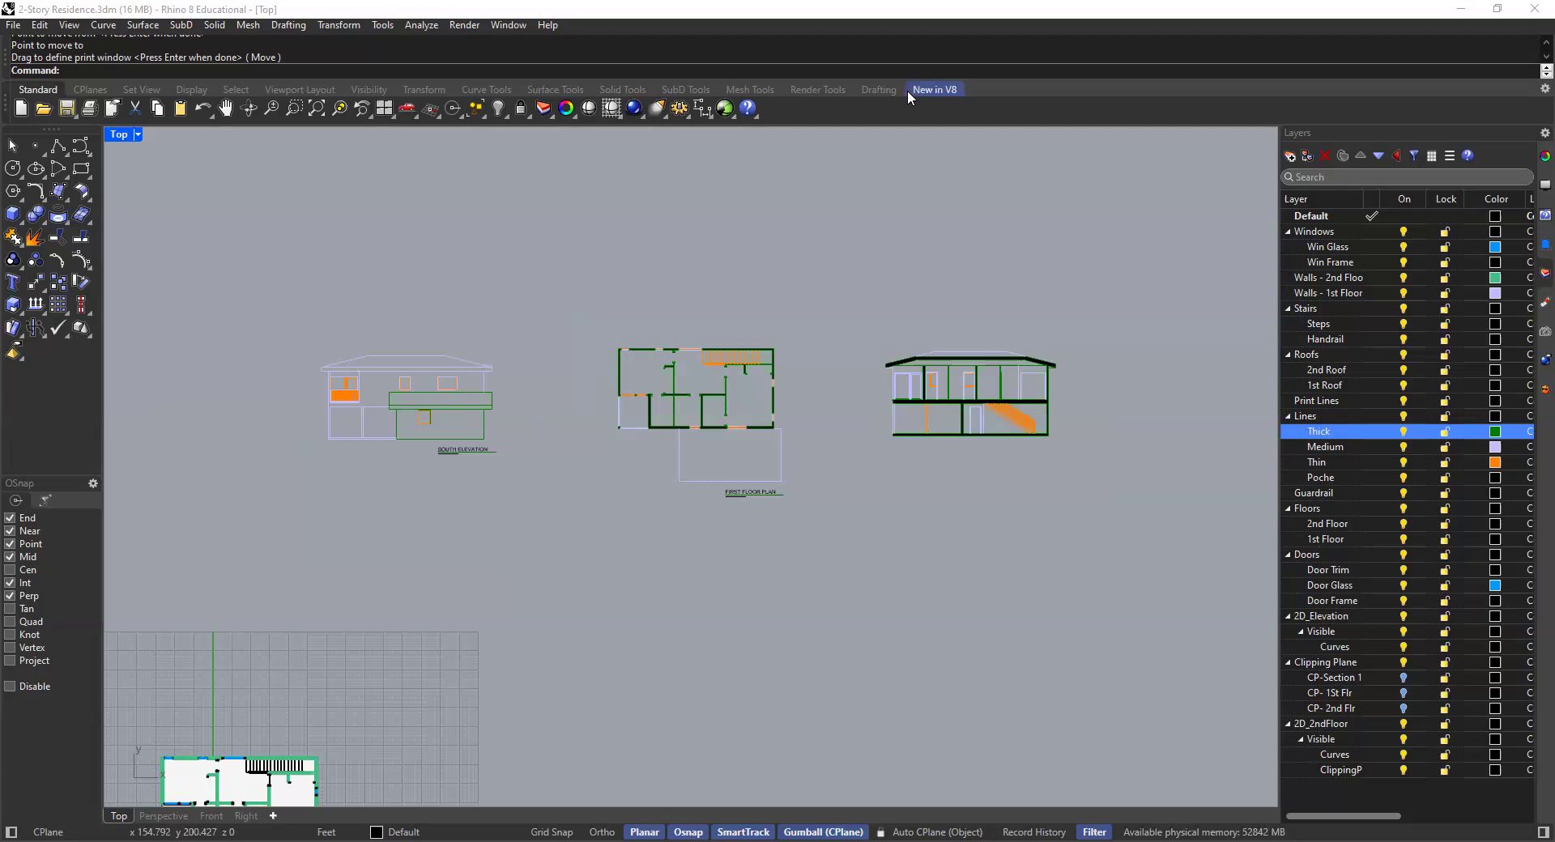